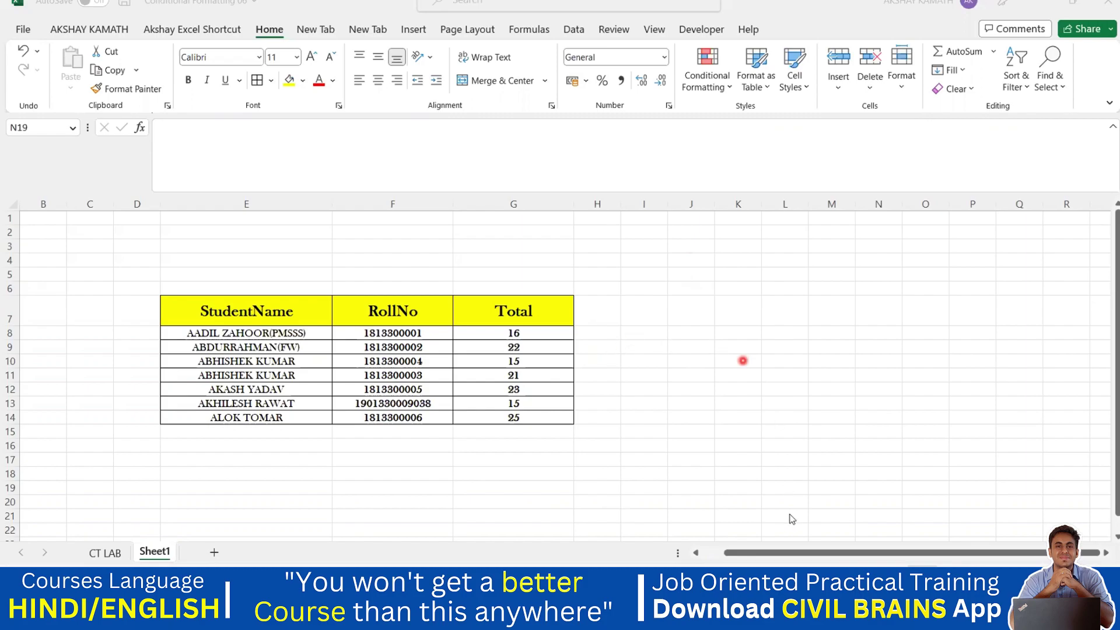
In the IS+CODE+RCC+Design workbook, try concrete grades 15 and 20 for the beam and set the grade to 25 MPa.
mouse_move(647, 618)
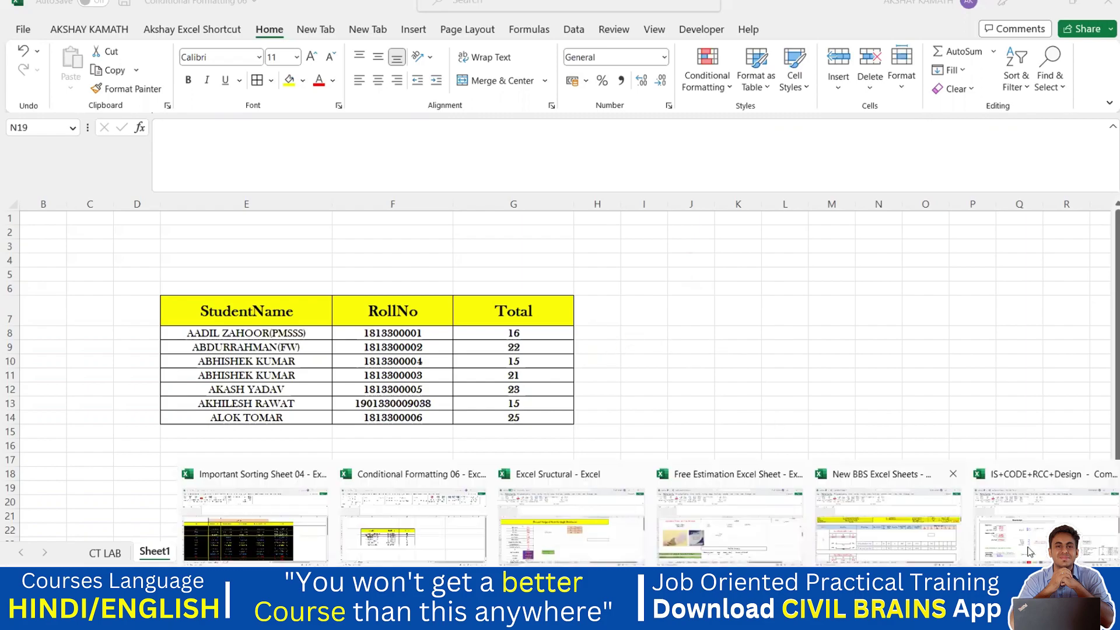
click(1029, 551)
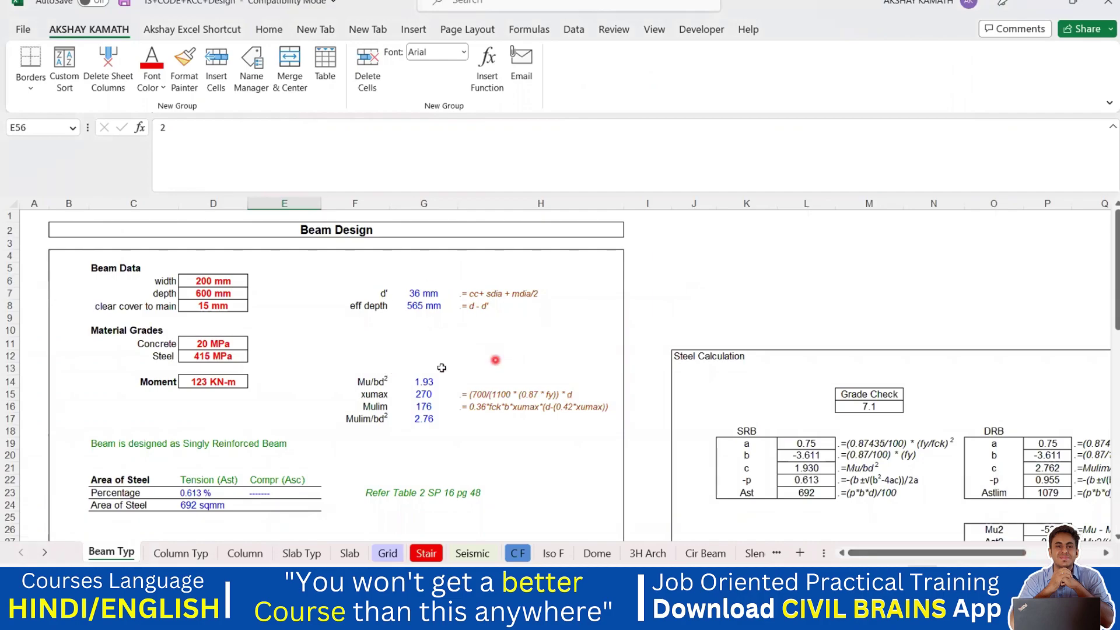
click(222, 343)
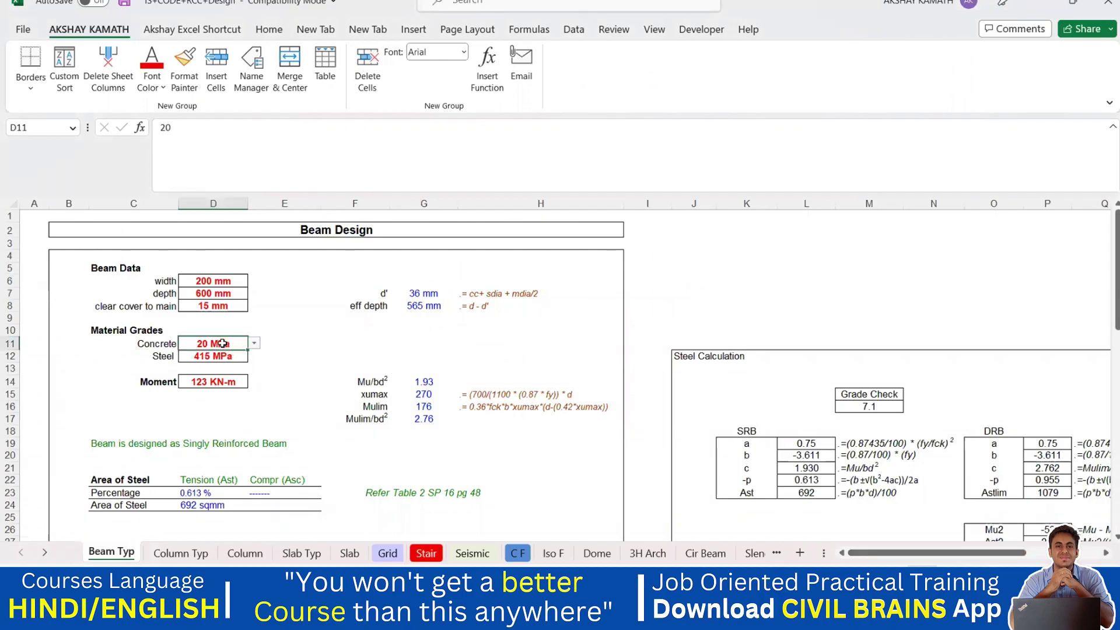
click(254, 345)
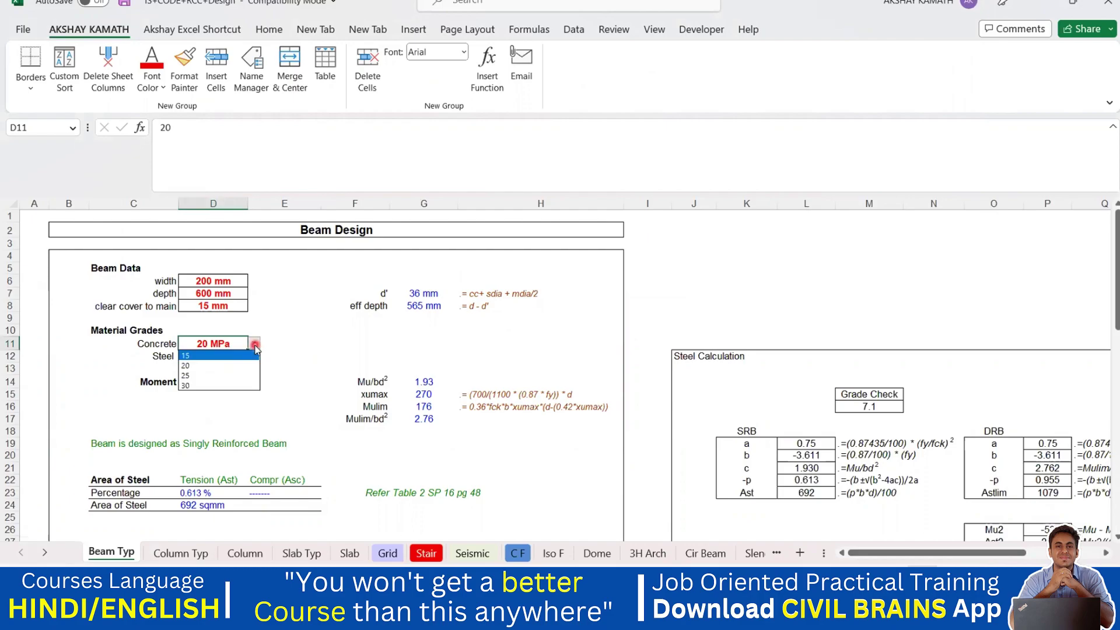
click(188, 358)
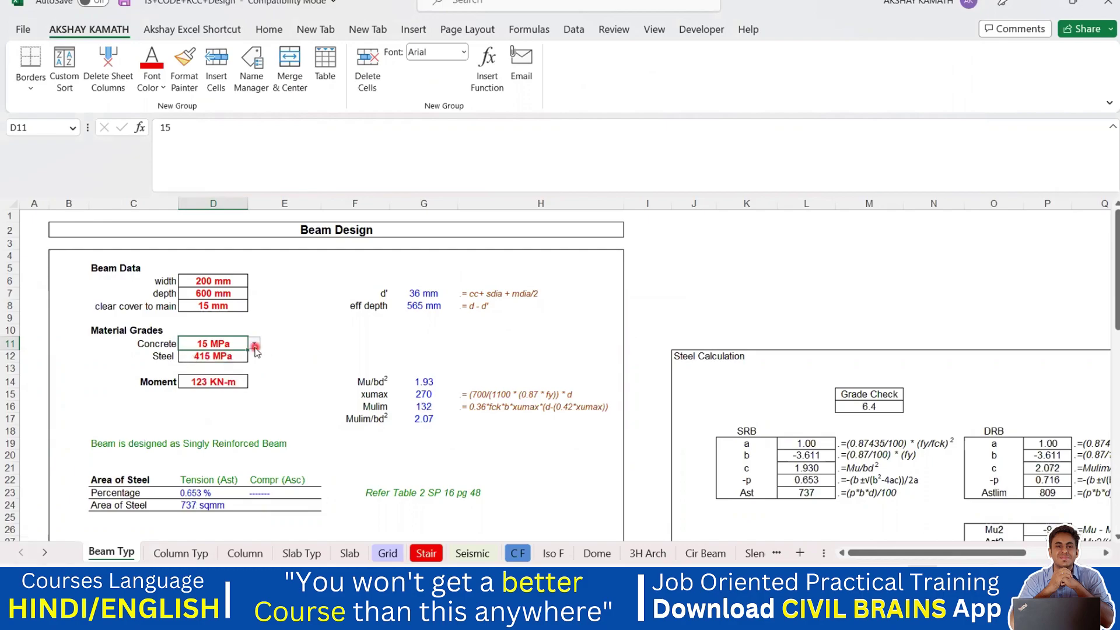
click(254, 343)
click(222, 367)
click(327, 380)
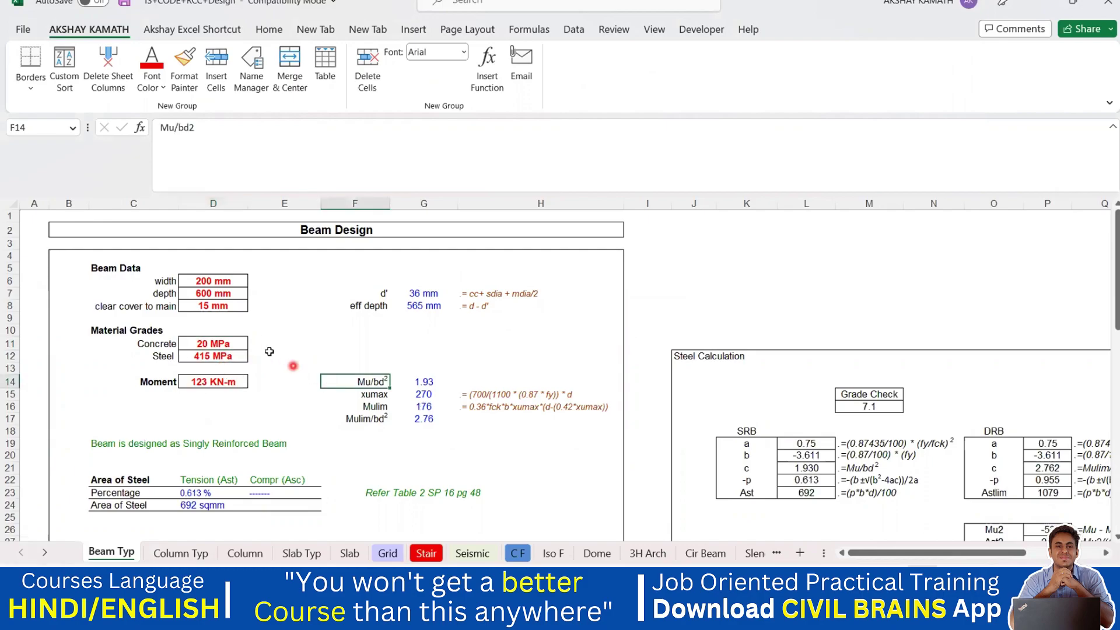
click(247, 343)
click(254, 343)
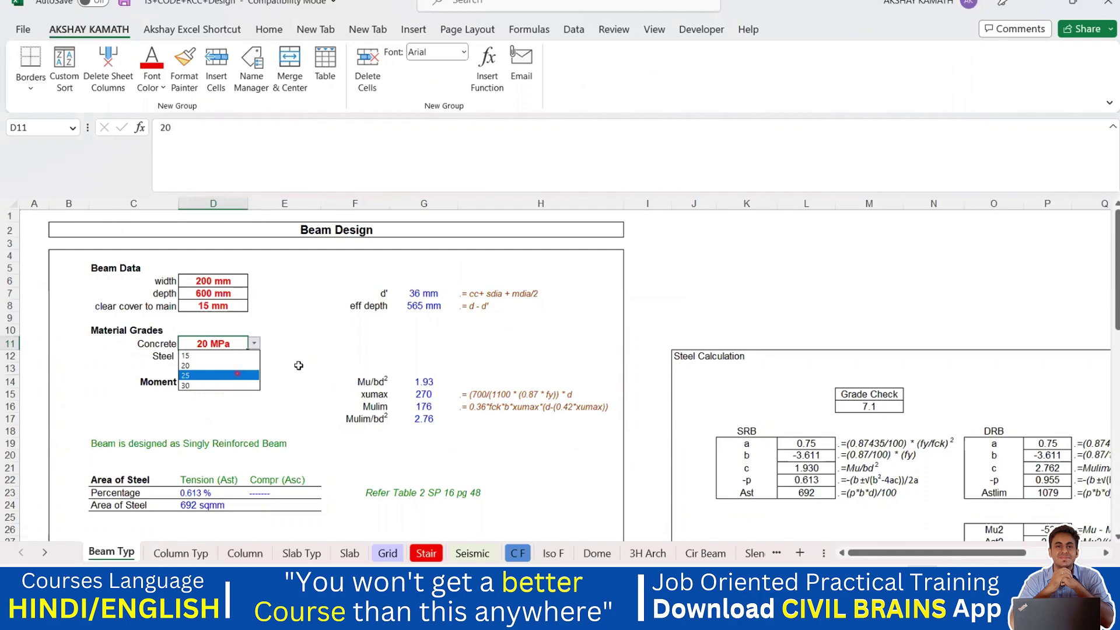
click(237, 373)
click(299, 365)
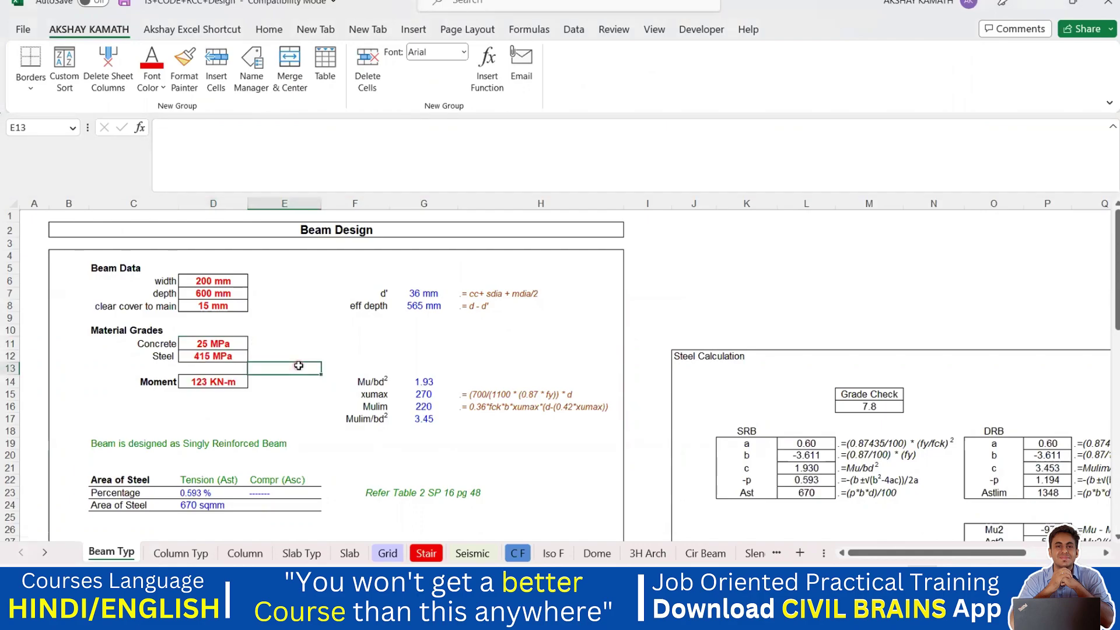
Choose 415 as the beam's steel grade from the allowed values.
click(233, 359)
click(255, 357)
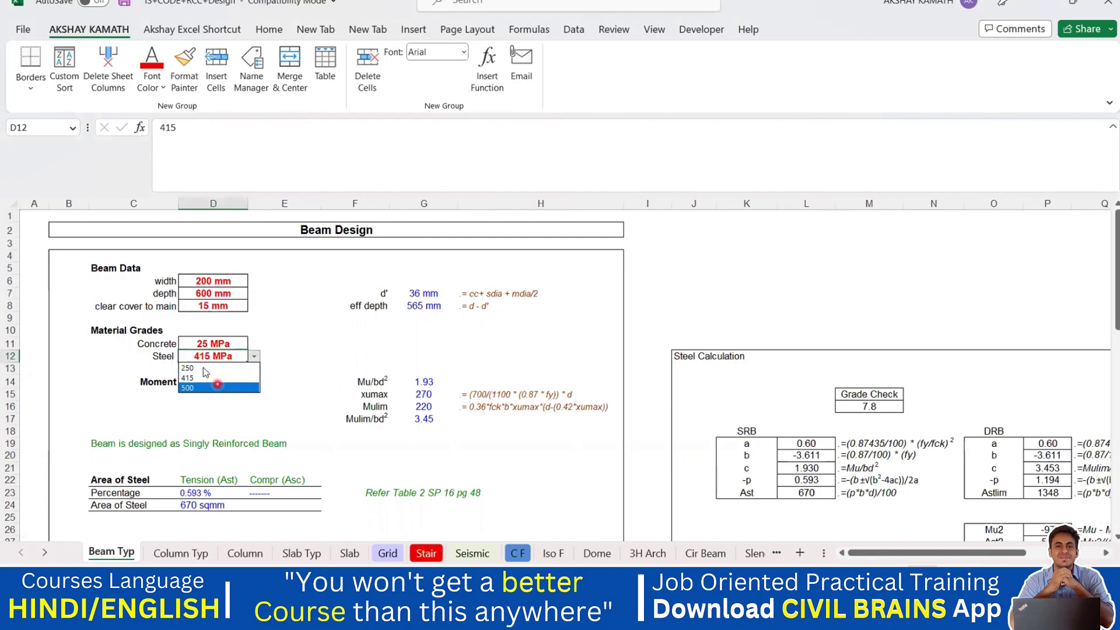
click(203, 378)
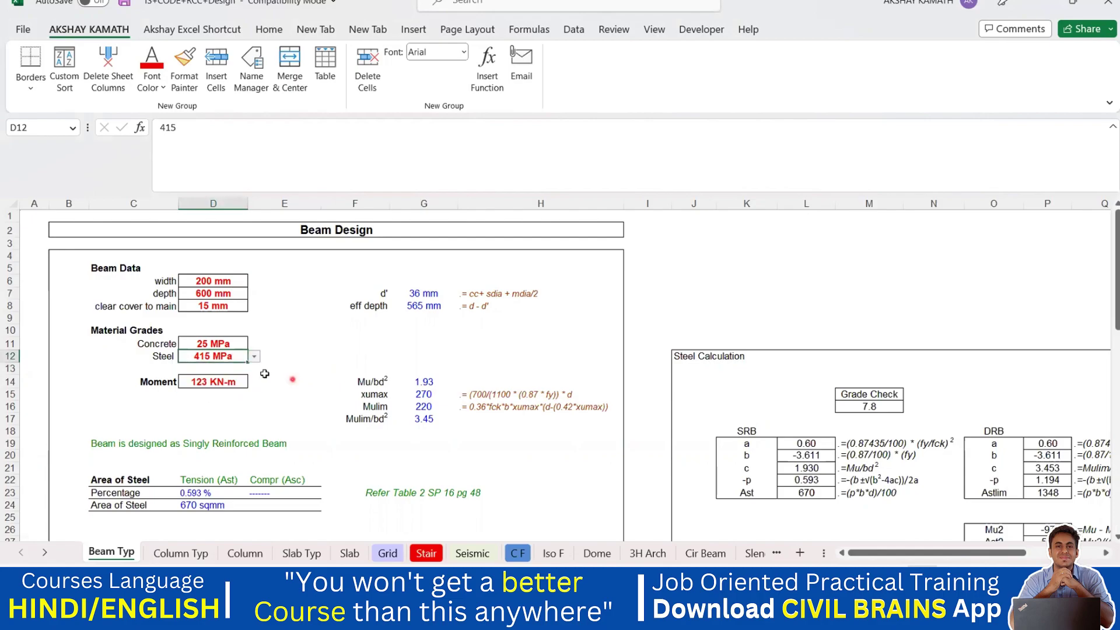
Try to enter 655 as the steel grade in D12 and dismiss the entry.
text(655)
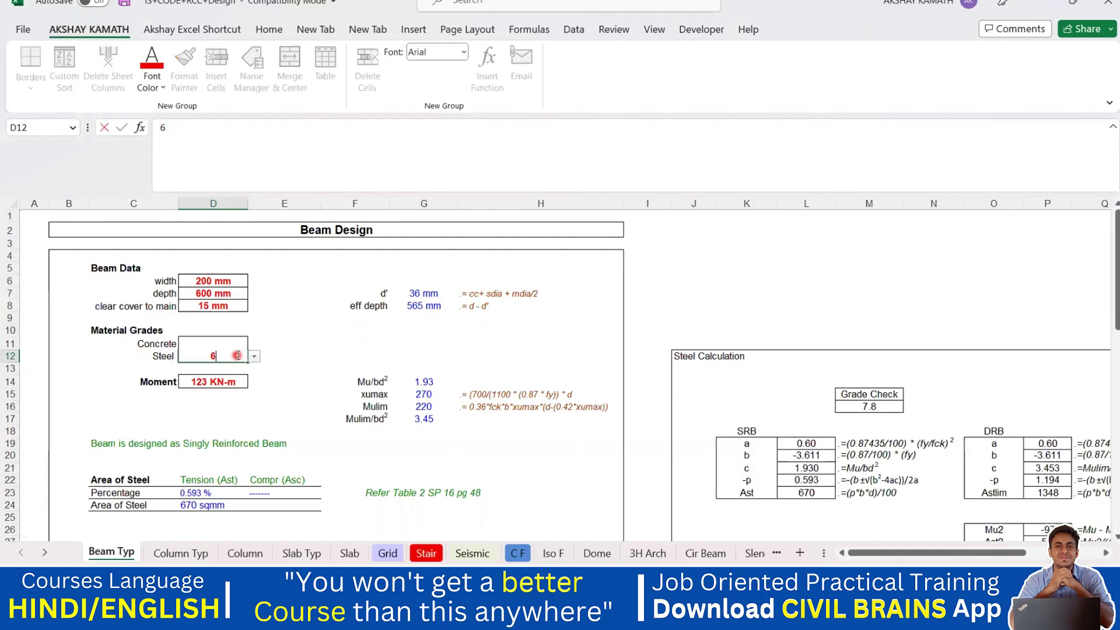
click(285, 367)
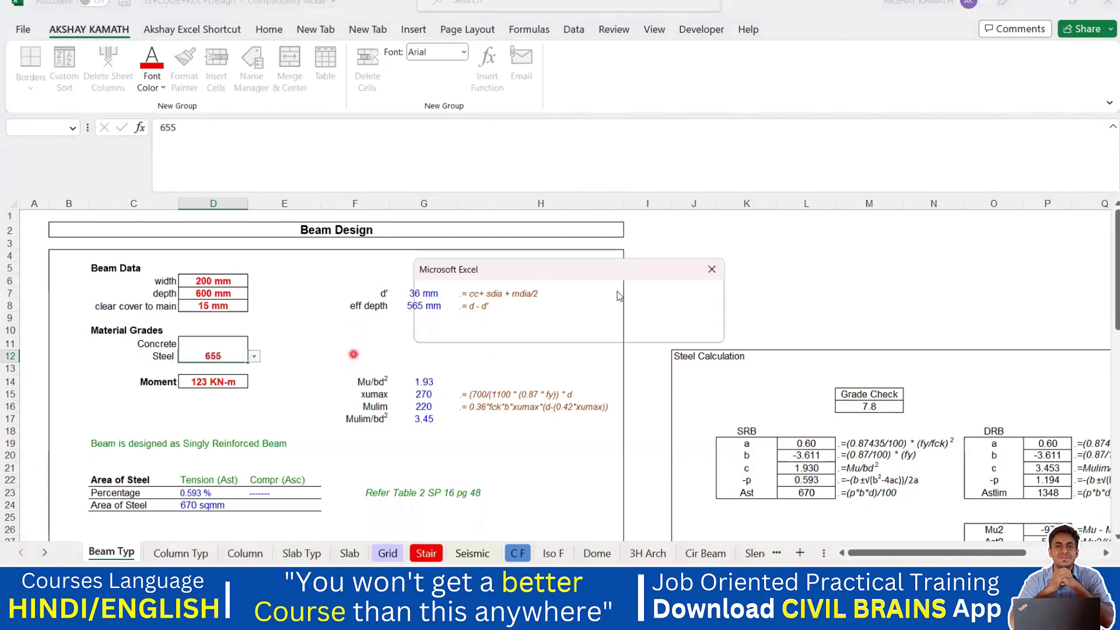
click(712, 269)
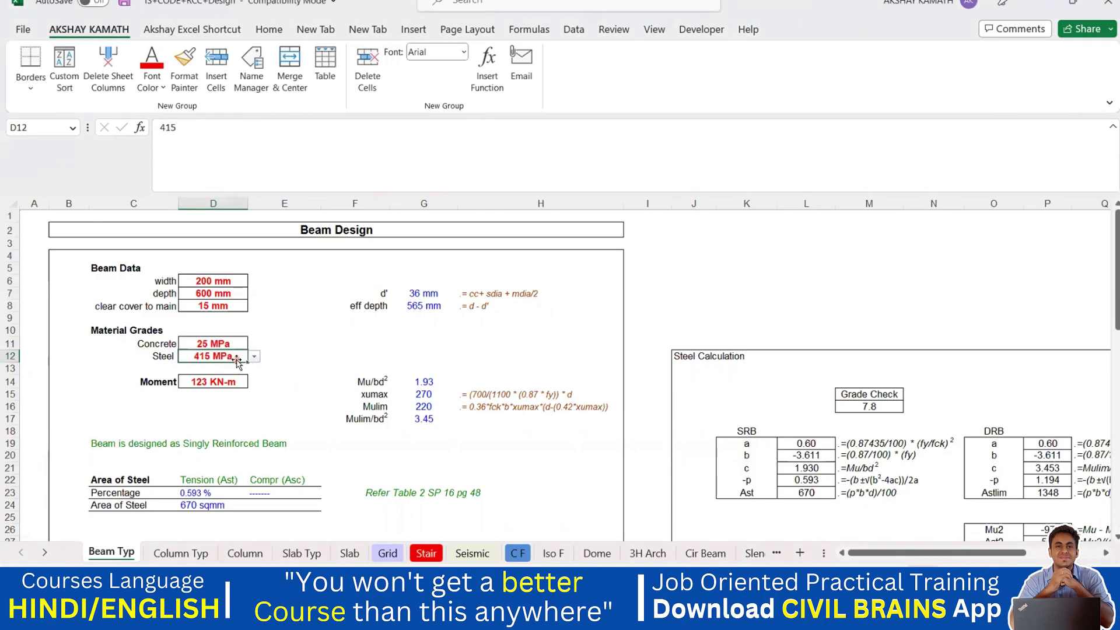
Try to overwrite the steel grade in D12 with 650 and cancel the entry.
double_click(208, 357)
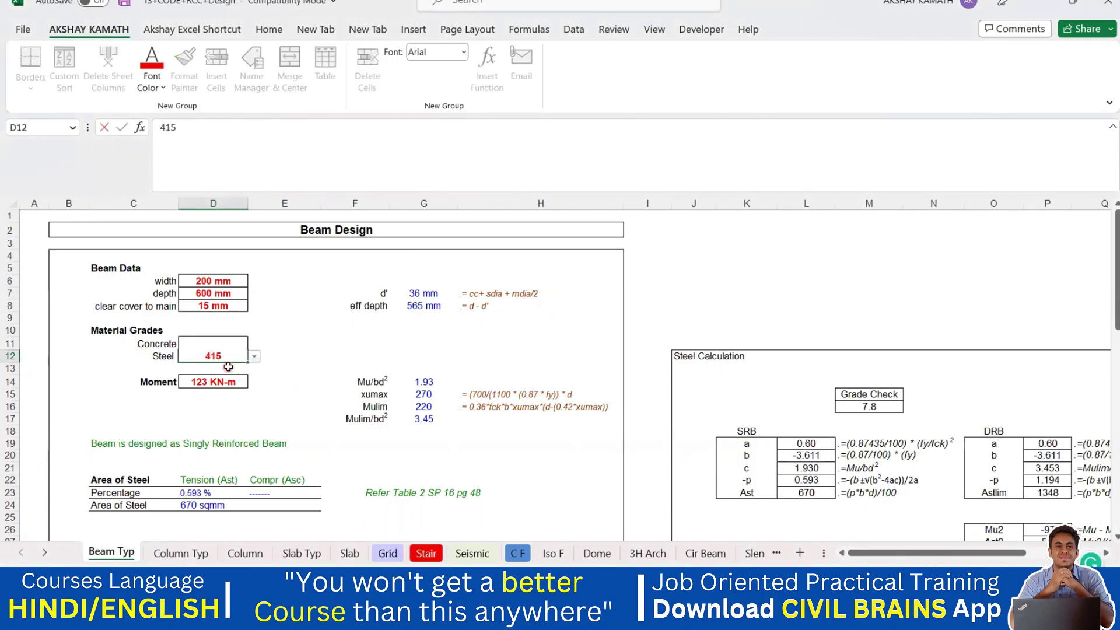
double_click(227, 360)
text(6)
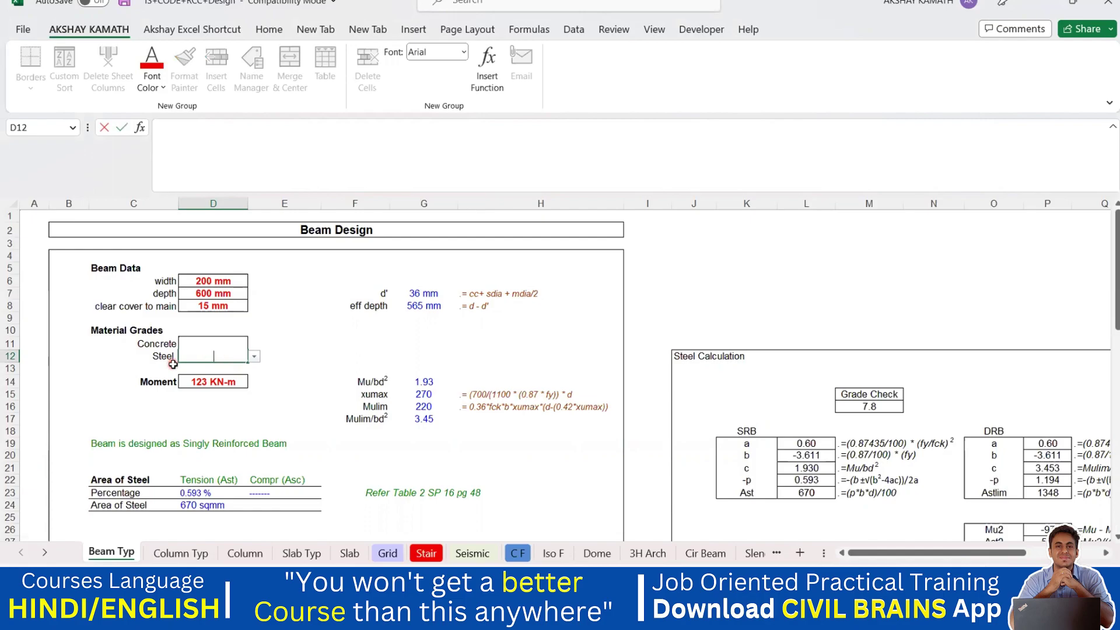
text(50)
key(Return)
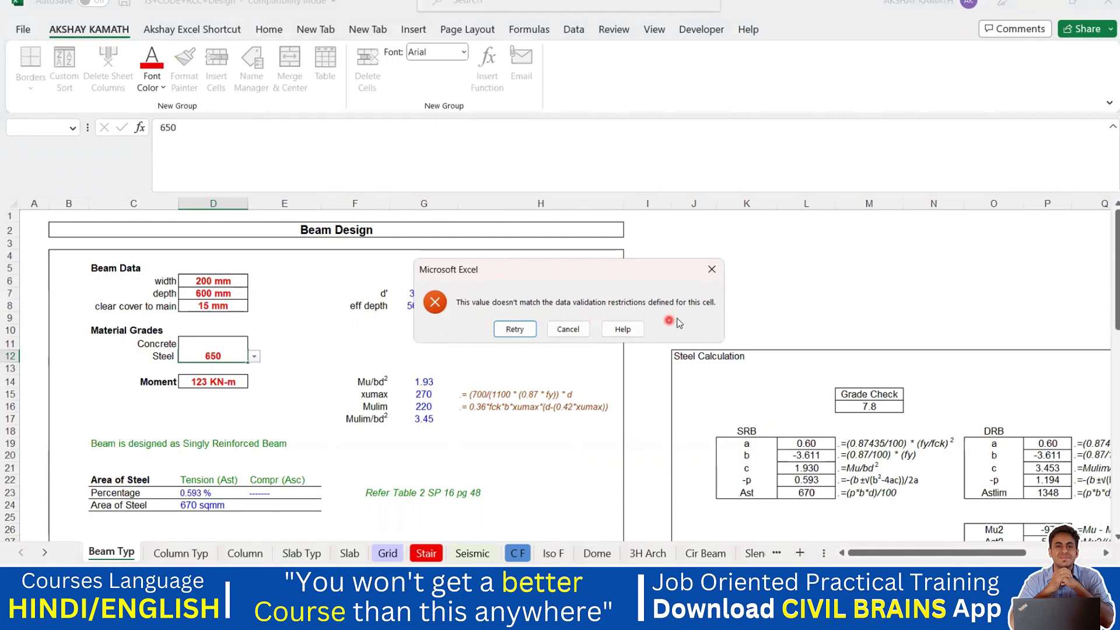
click(580, 330)
click(373, 369)
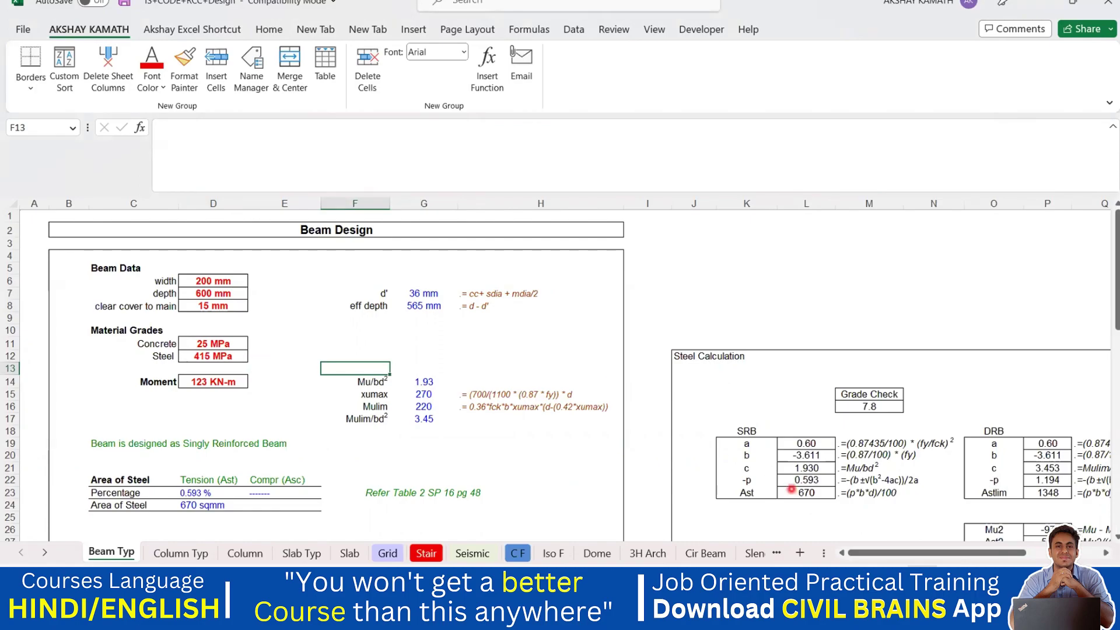
In the Excel Sructural workbook, examine the allowed Fck values of cell C12 without changing the selection.
mouse_move(648, 616)
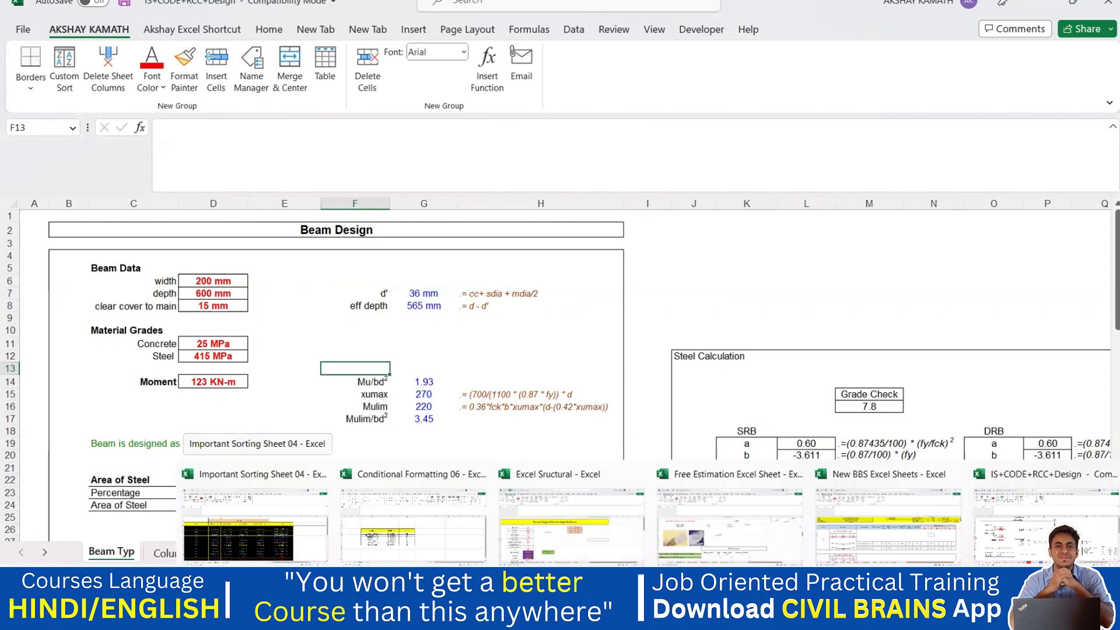
click(607, 553)
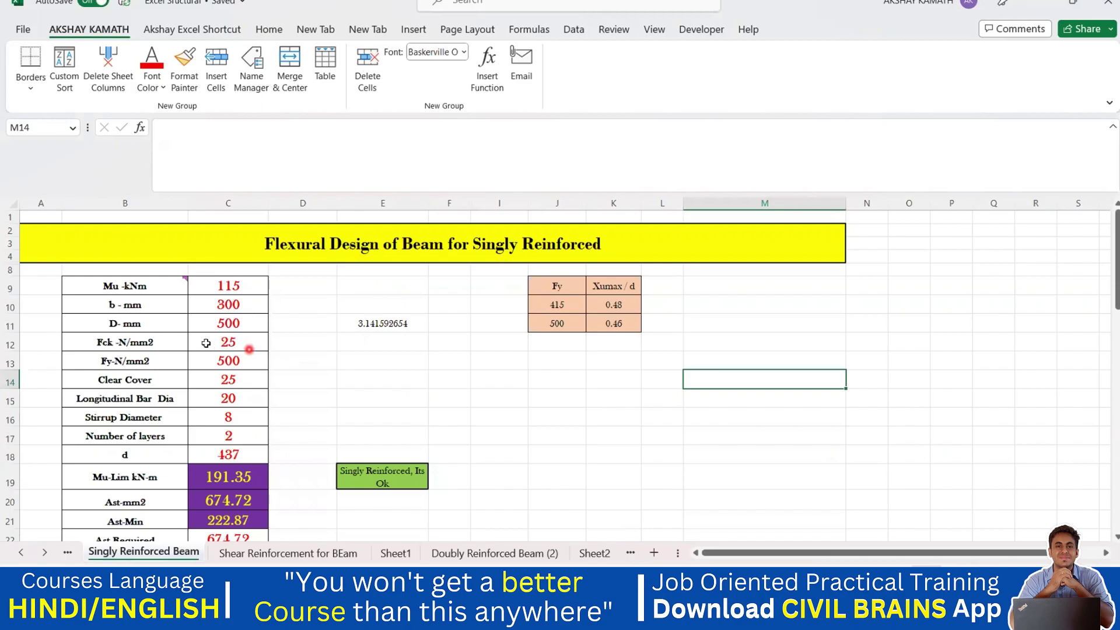
click(230, 342)
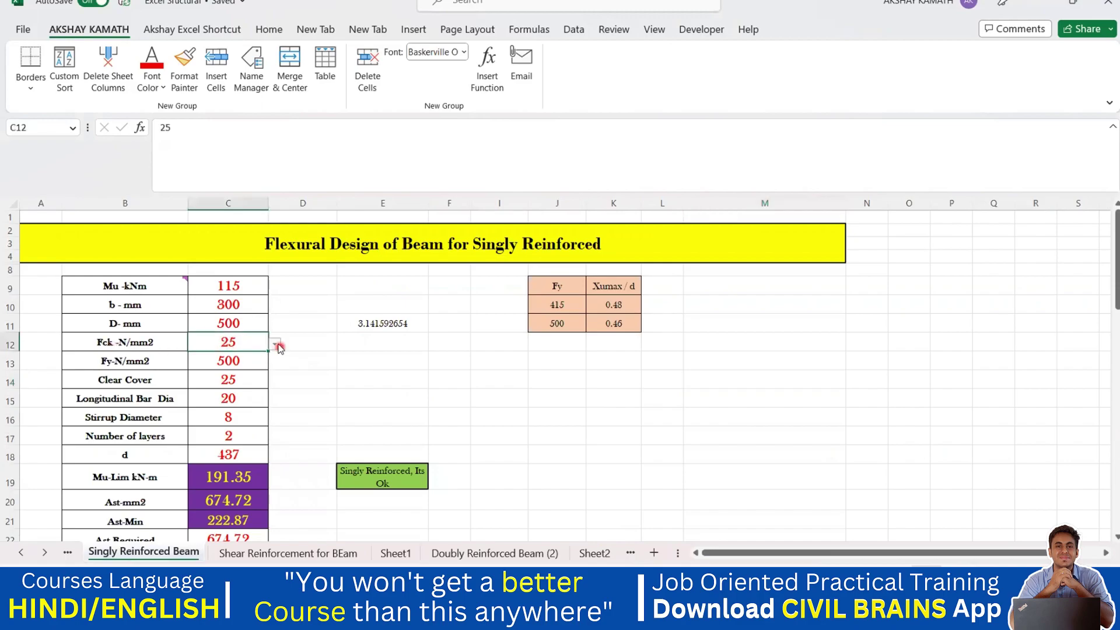
click(275, 344)
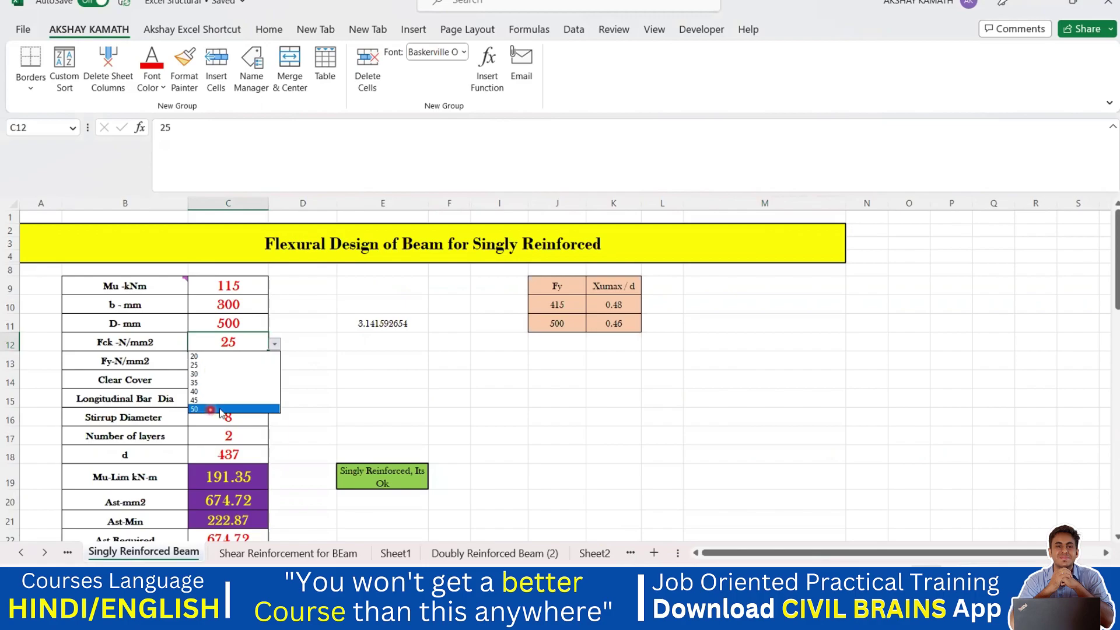
key(Escape)
Switch back to the Conditional Formatting 06 workbook with the student marks table.
mouse_move(653, 617)
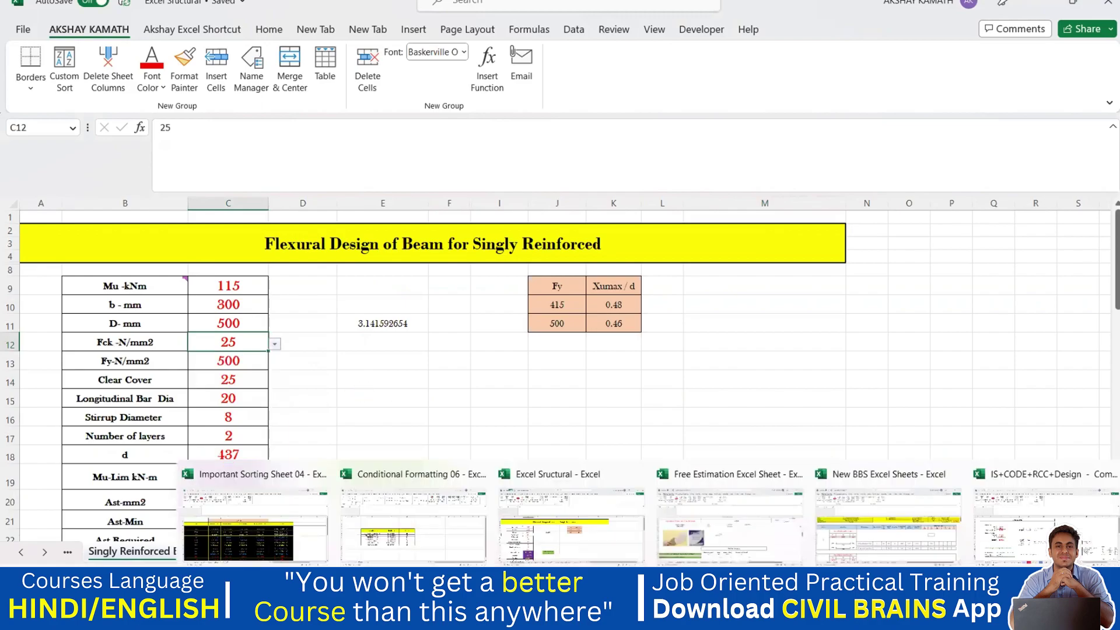
click(418, 532)
click(596, 431)
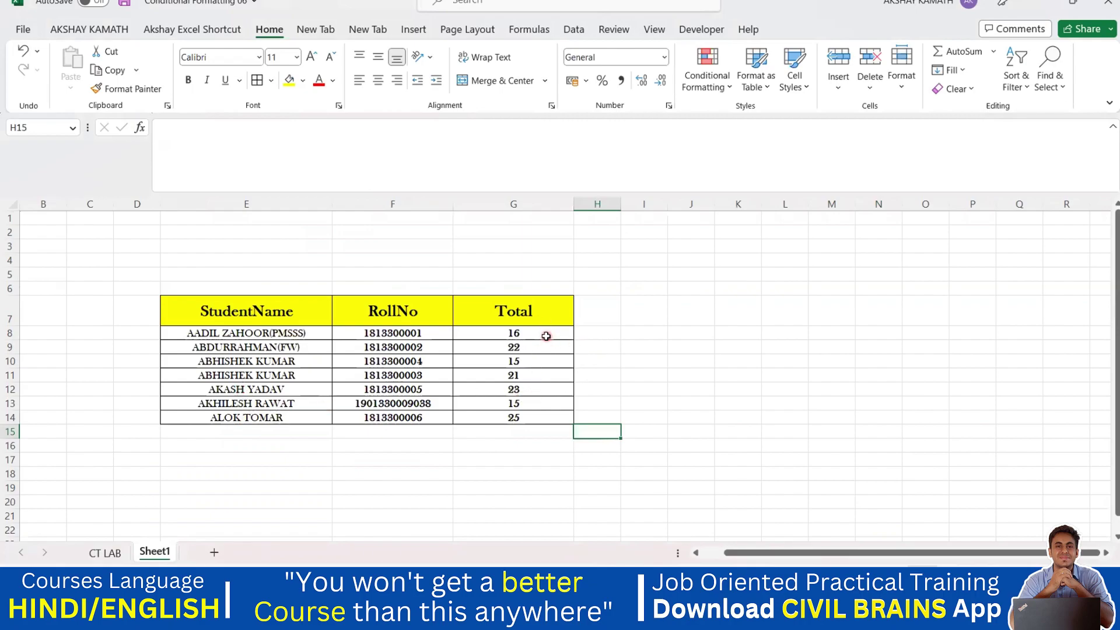
Enter the heading "Data Validation" in H7 beside Total and widen column H to fit it.
click(590, 310)
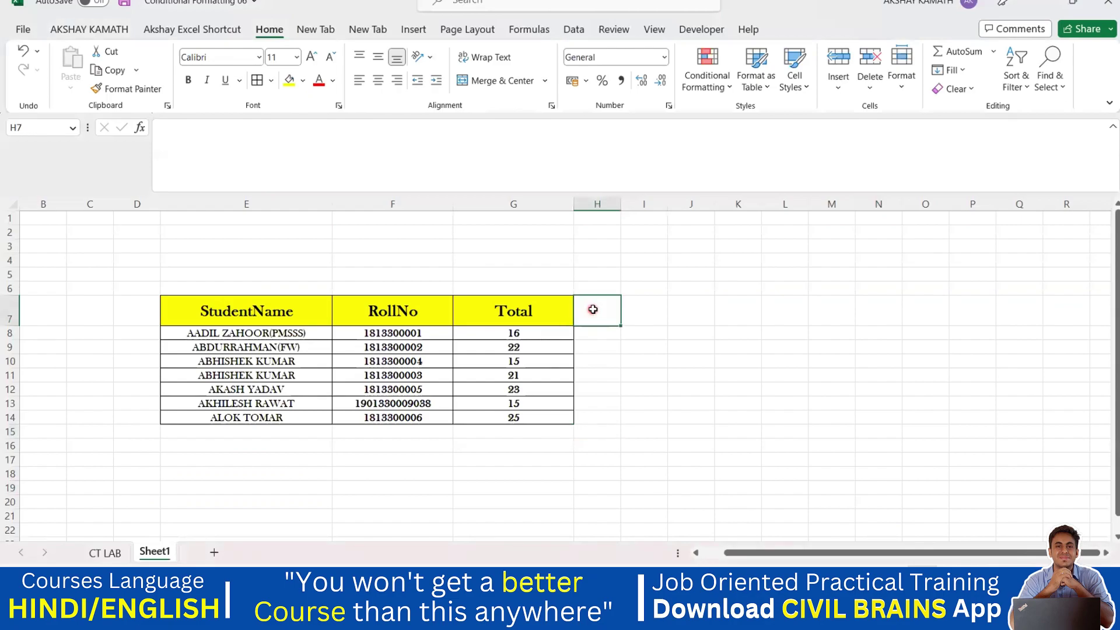
text(Drop)
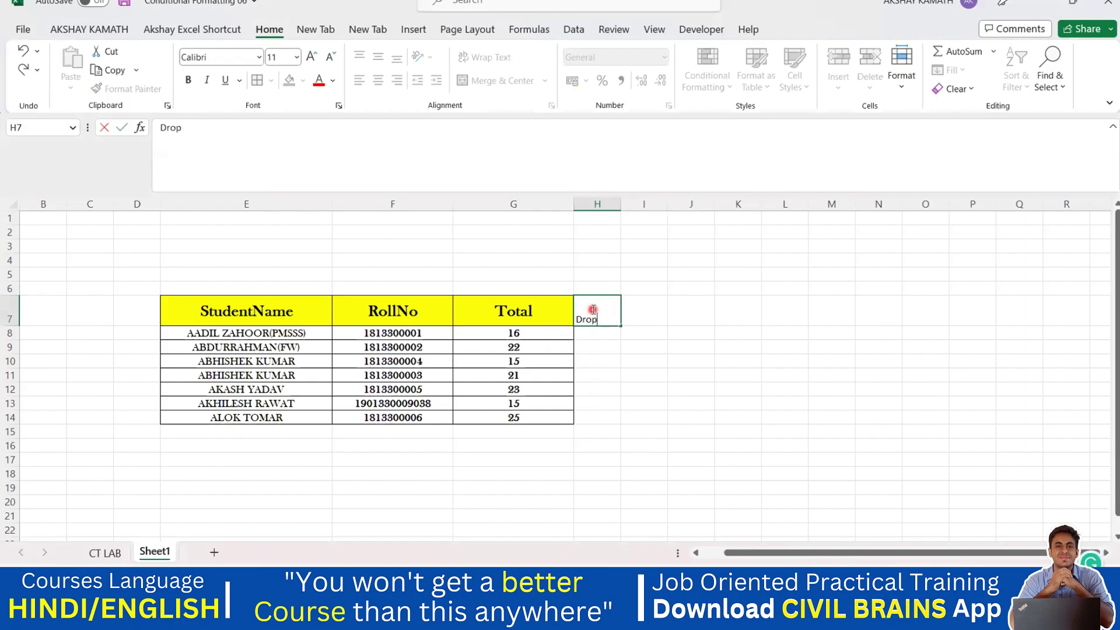
text(Data Validation)
click(835, 310)
click(614, 309)
drag(620, 203, 661, 206)
click(685, 311)
drag(543, 336, 539, 403)
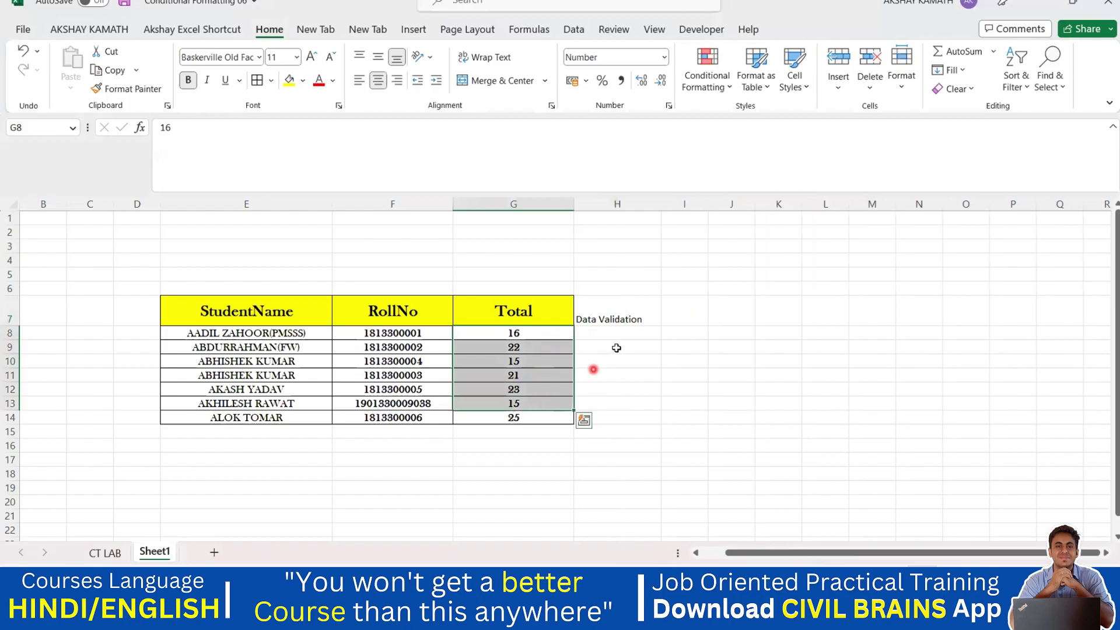
click(617, 358)
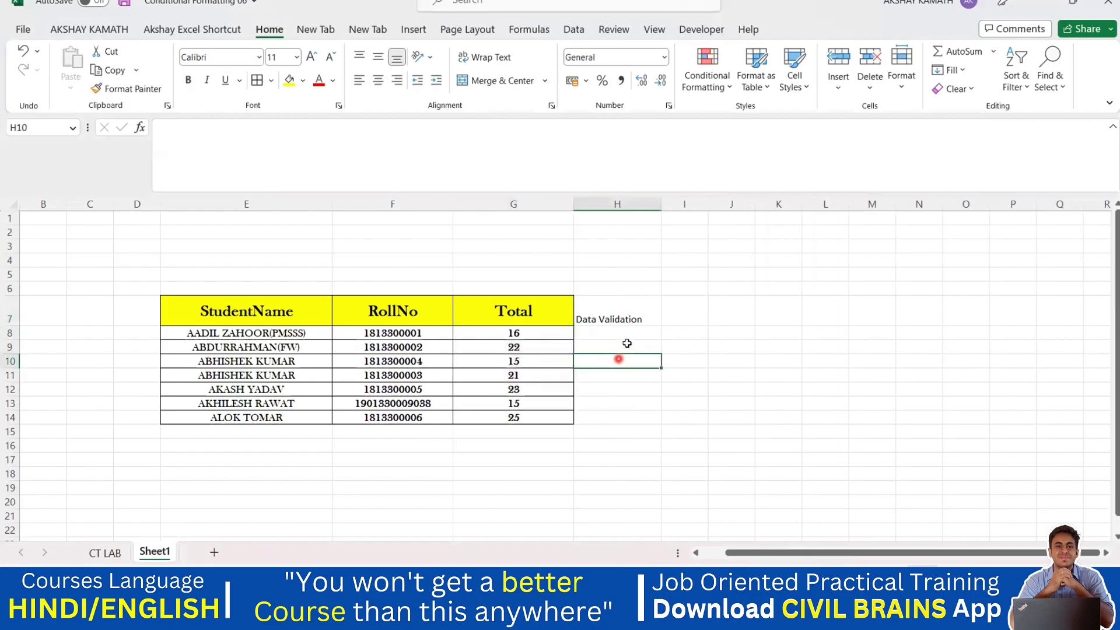
Format the Data Validation heading as bold Baskerville Old Face with yellow fill, centred vertically and horizontally, and widen column H a little more.
click(599, 317)
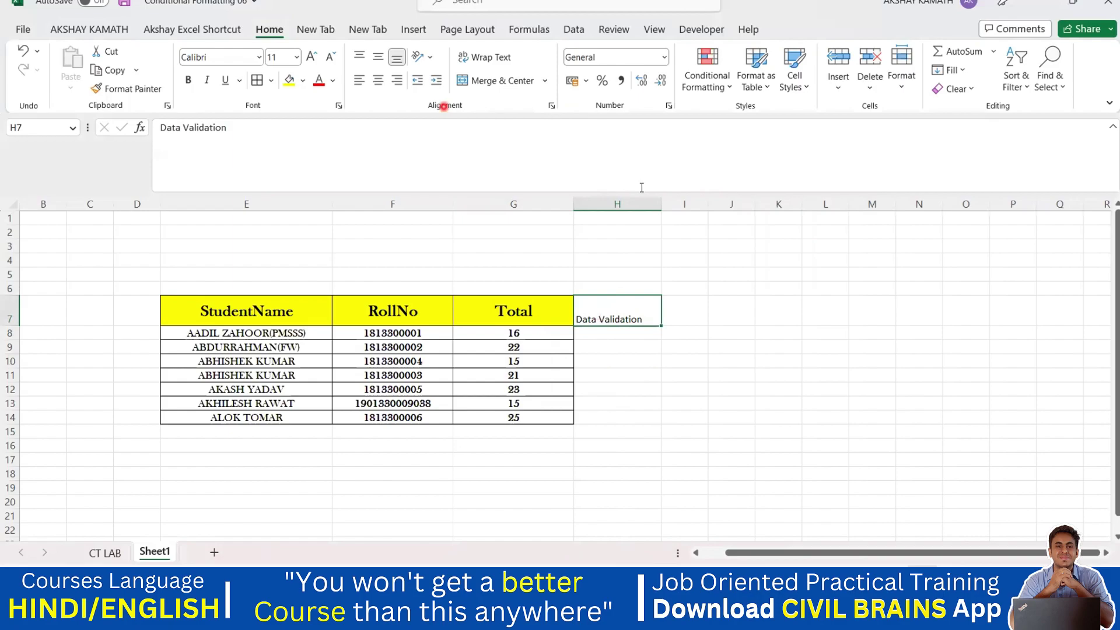
click(378, 57)
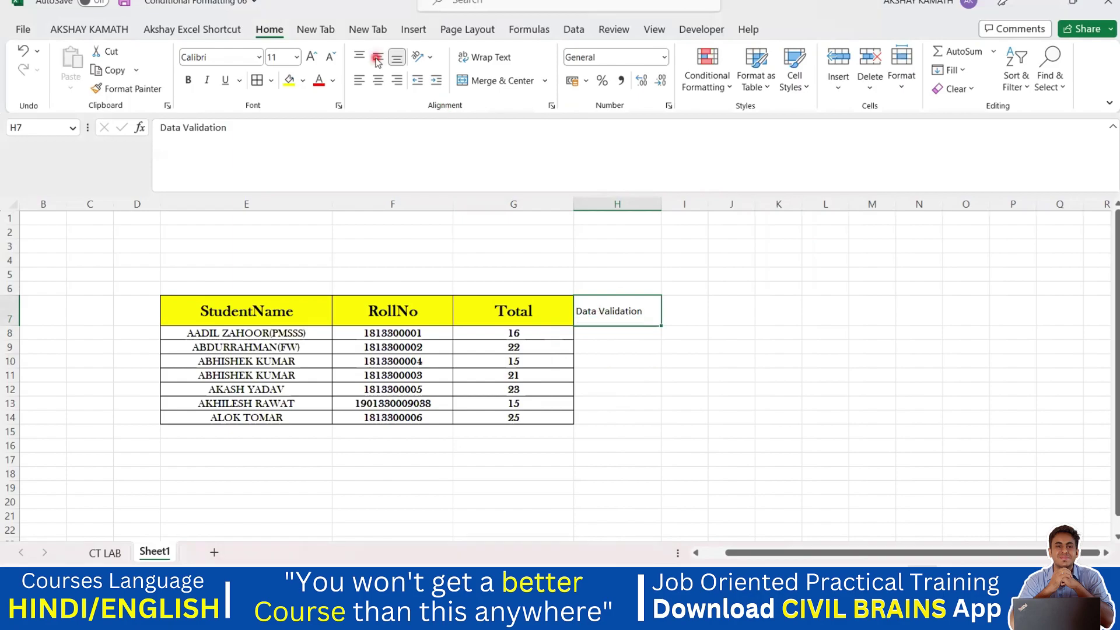
click(187, 80)
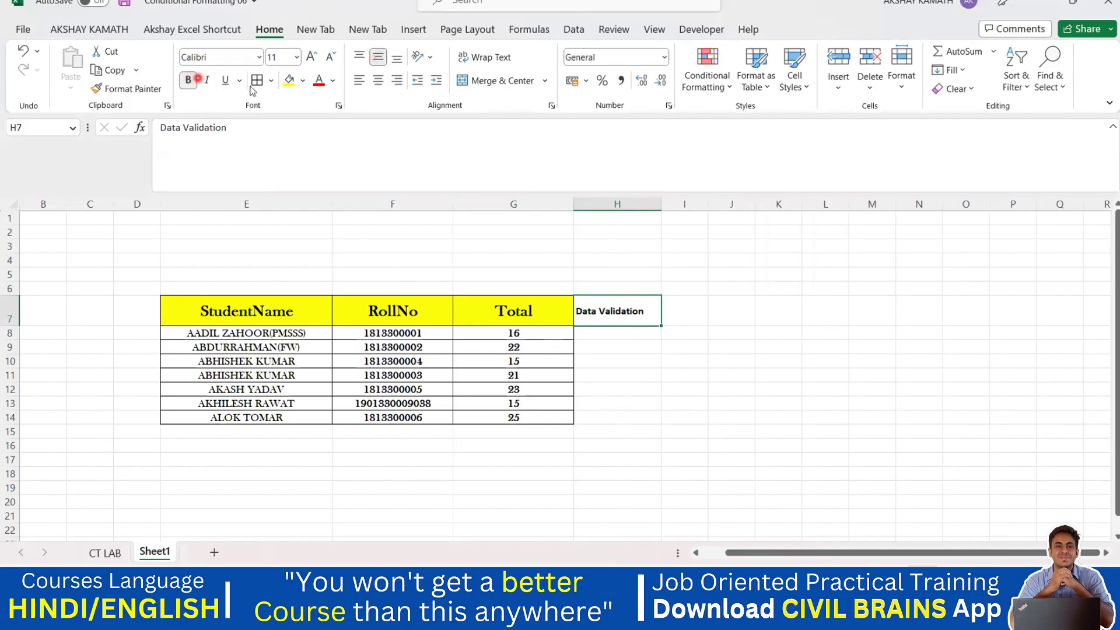
click(289, 80)
click(255, 57)
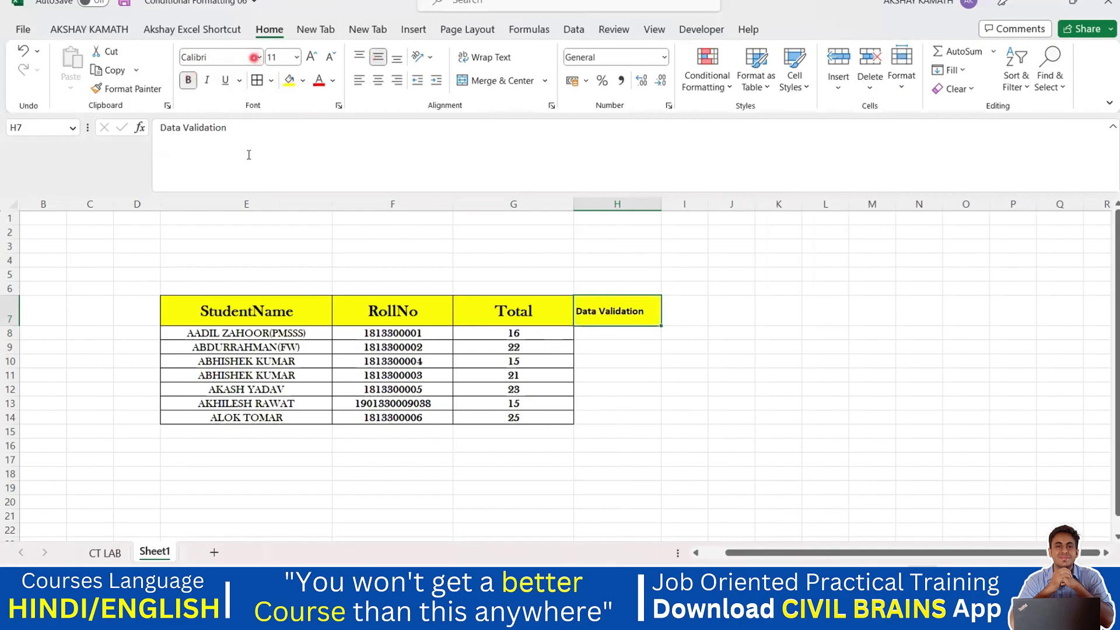
scroll(290, 300, down, 3)
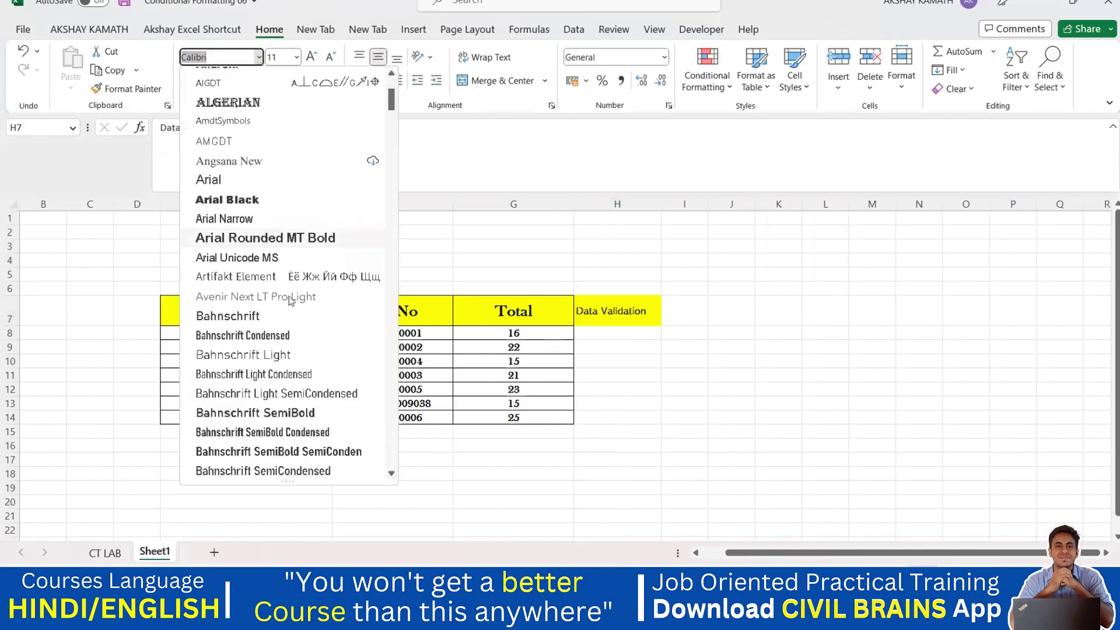
scroll(290, 300, down, 5)
click(238, 239)
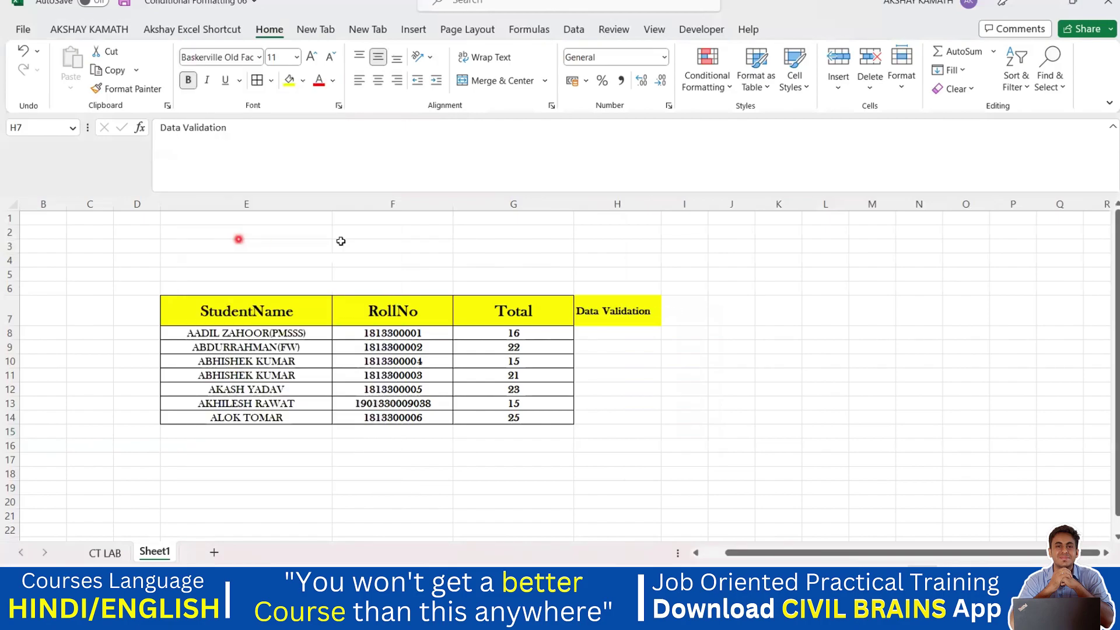
drag(662, 205, 678, 205)
click(379, 85)
click(827, 357)
Add cell borders to H8:H14 under the Data Validation heading.
drag(620, 332, 619, 418)
click(256, 80)
click(886, 311)
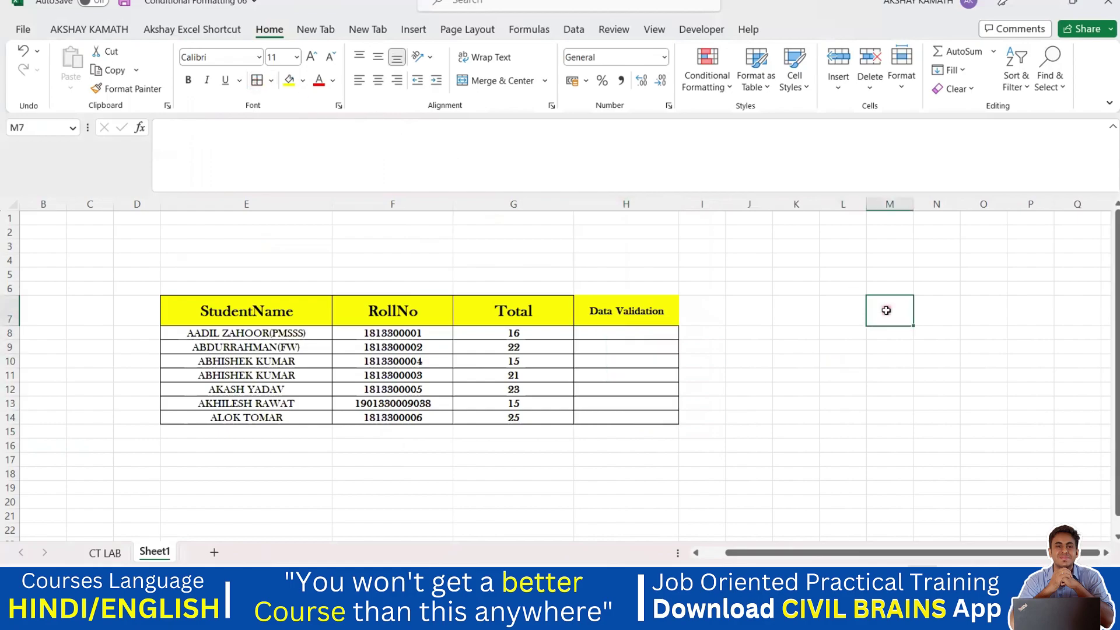
Apply list data validation to H8:H14 using the Total marks in G8:G14 as the source.
drag(633, 332, 624, 416)
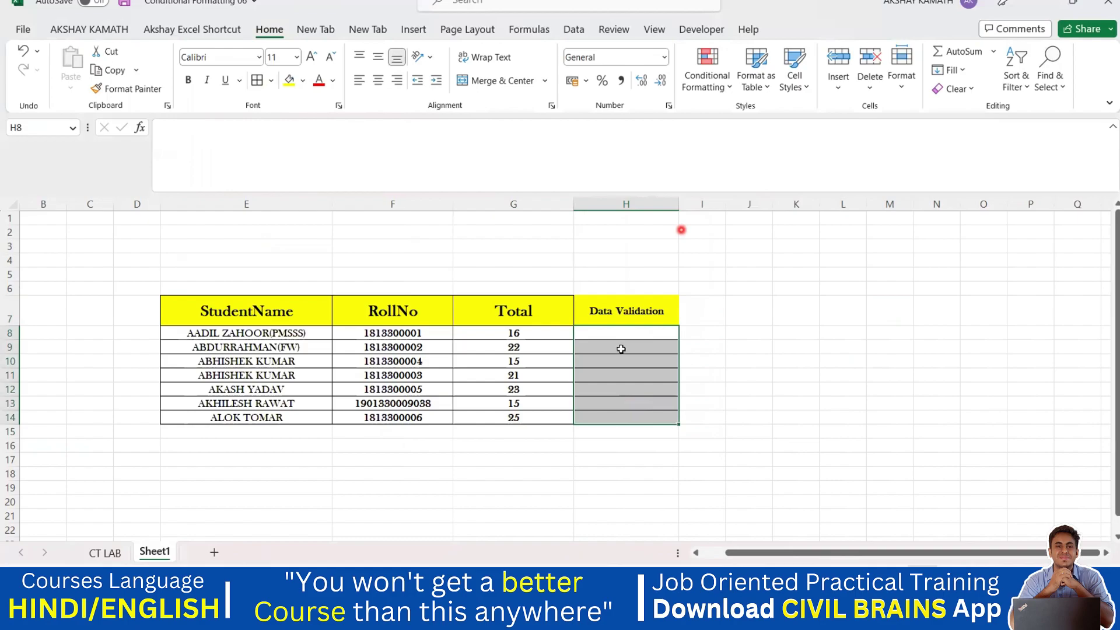
click(574, 30)
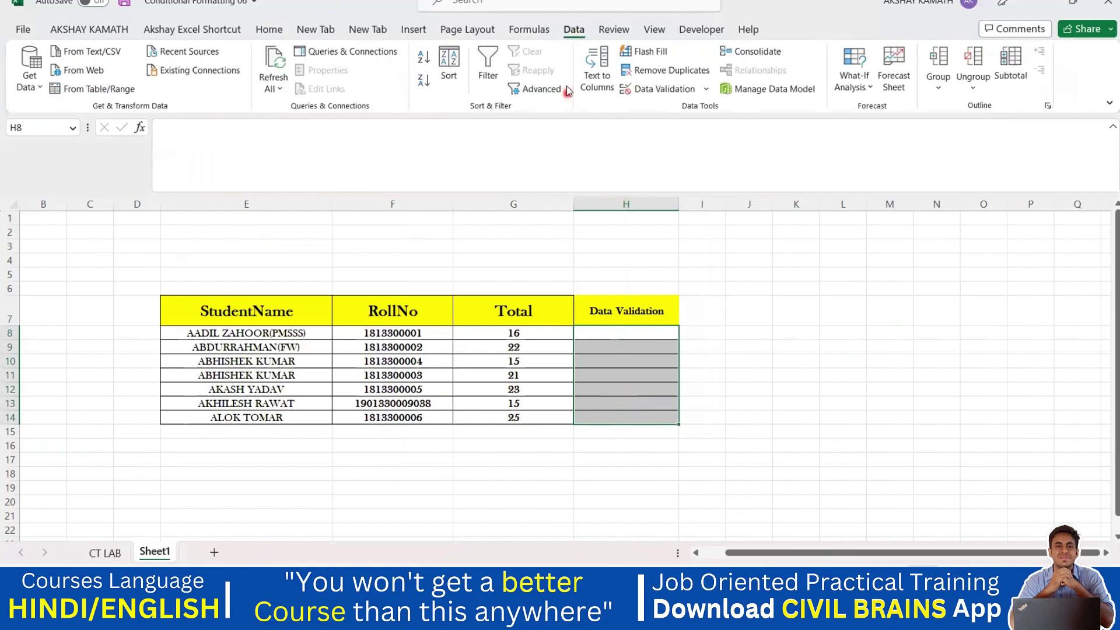
click(664, 89)
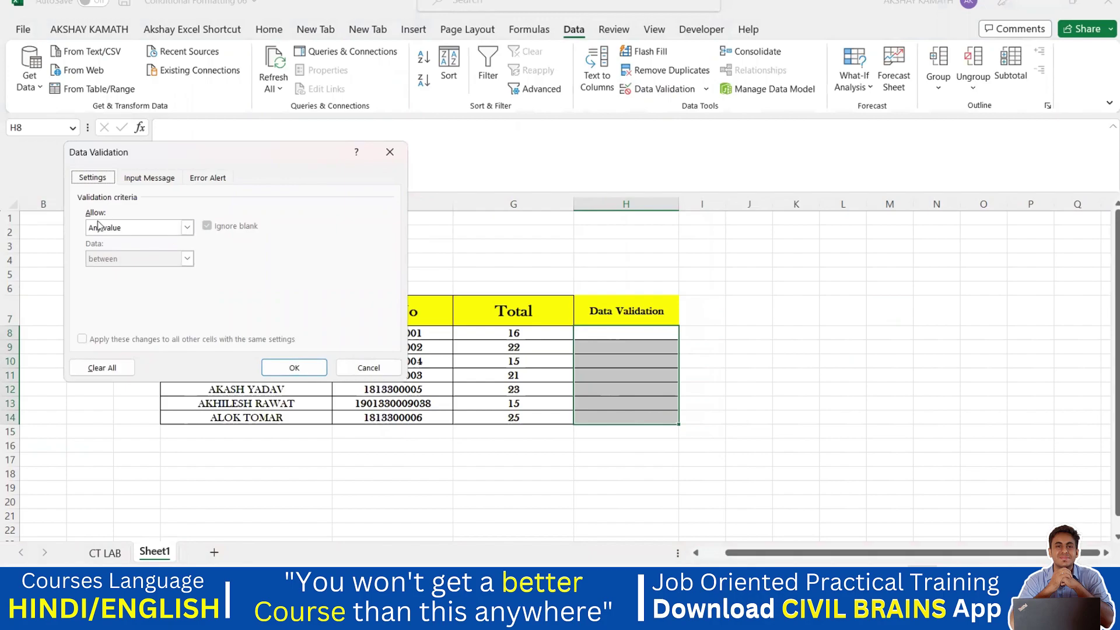
click(187, 228)
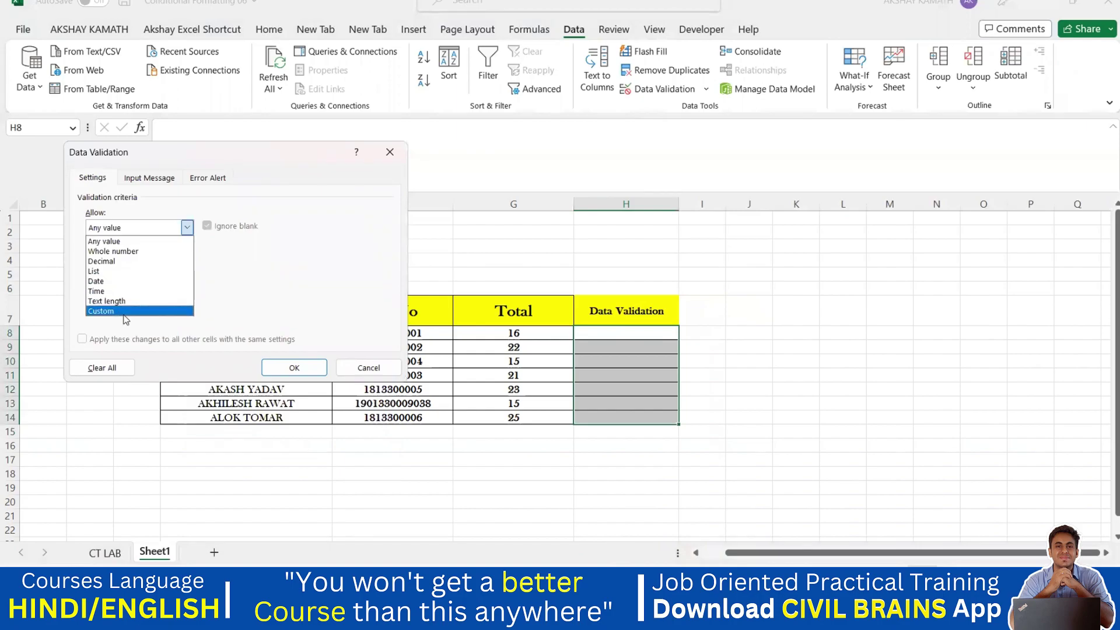
click(105, 272)
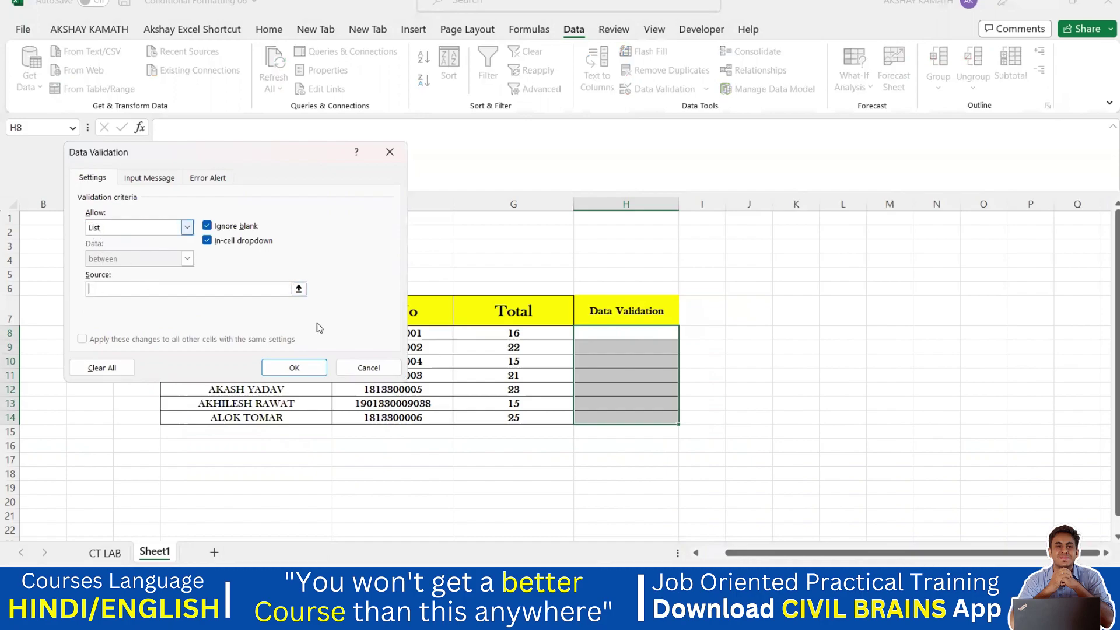
drag(531, 333, 522, 417)
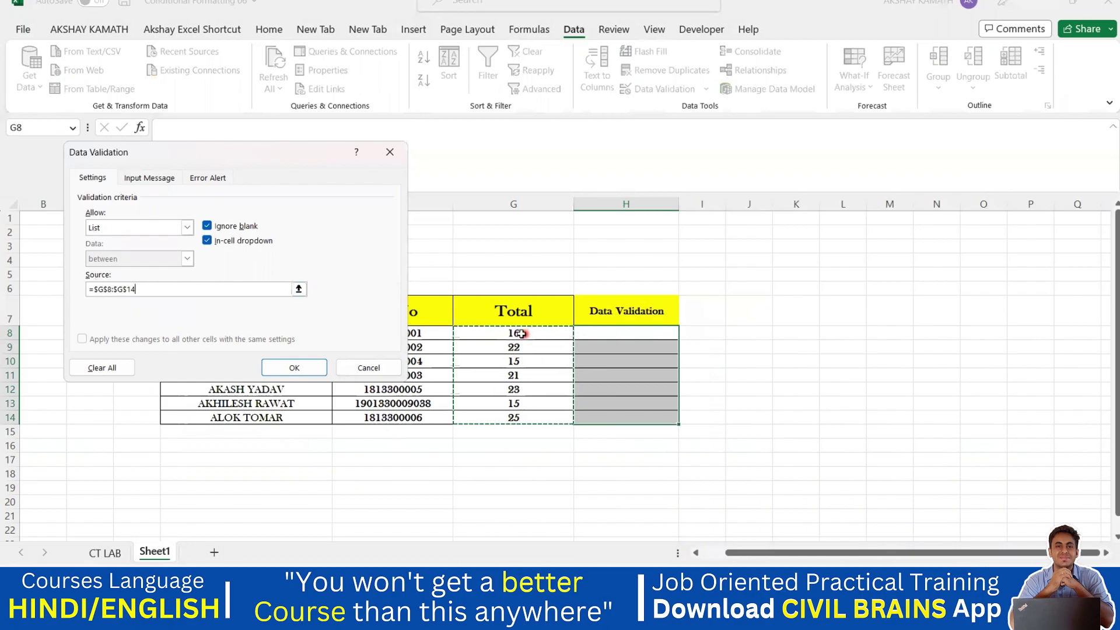
click(292, 367)
click(692, 376)
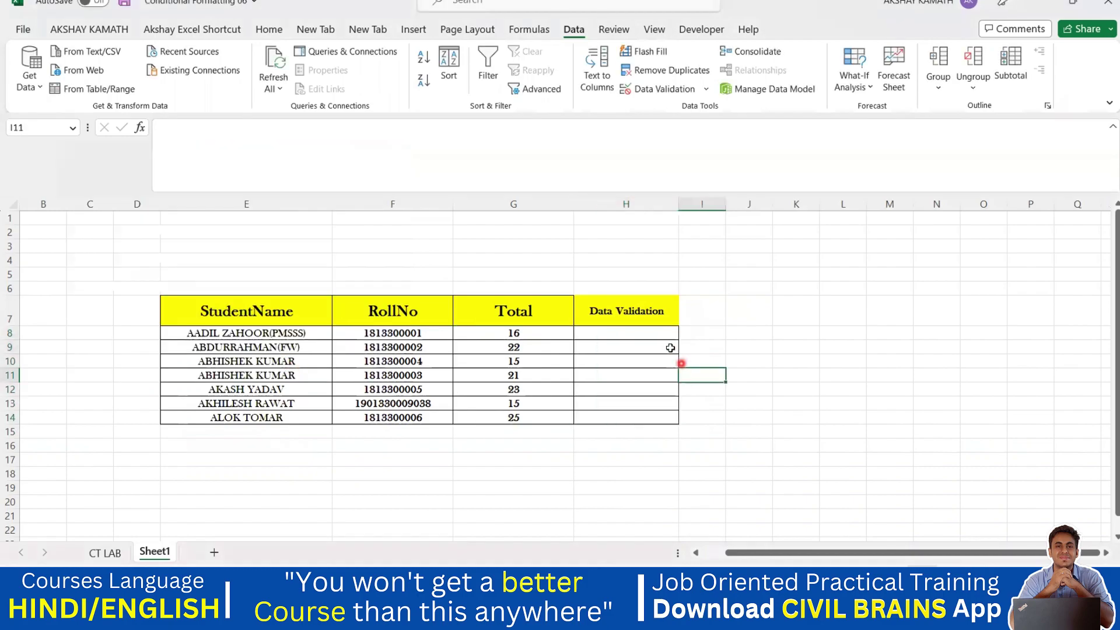
Choose 22 from the drop-down list in H8.
drag(664, 349, 688, 374)
click(663, 389)
click(662, 333)
click(688, 334)
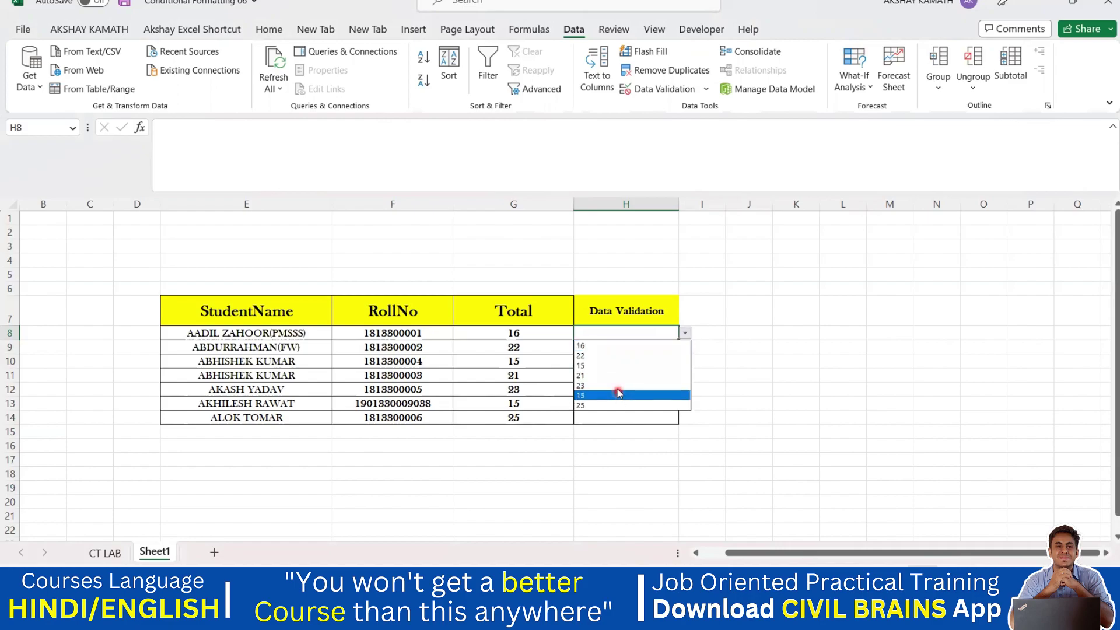
click(607, 356)
click(738, 363)
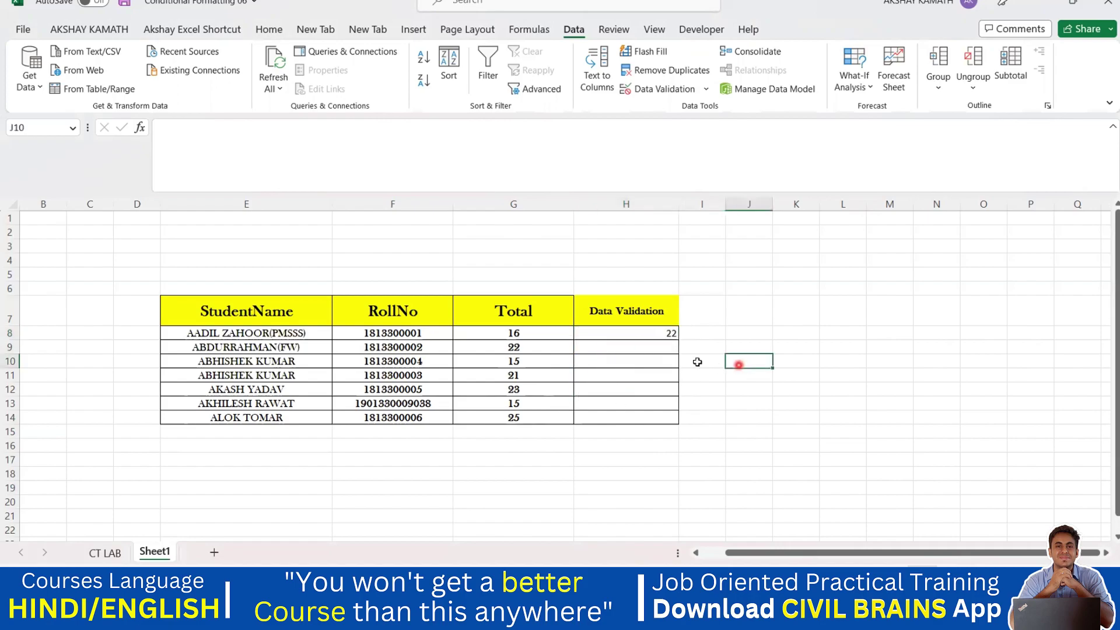
Fill the Data Validation column from its drop-down lists with 15 in H9, 21 in H10 and 15 in H11.
click(659, 348)
click(686, 347)
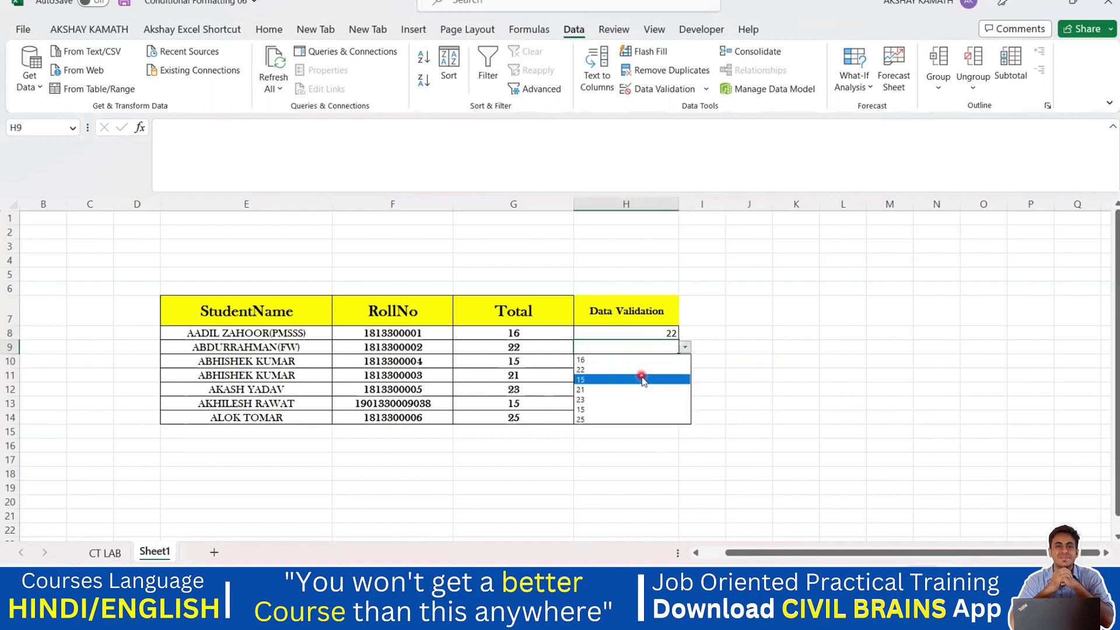
click(641, 379)
click(748, 375)
click(665, 363)
click(685, 363)
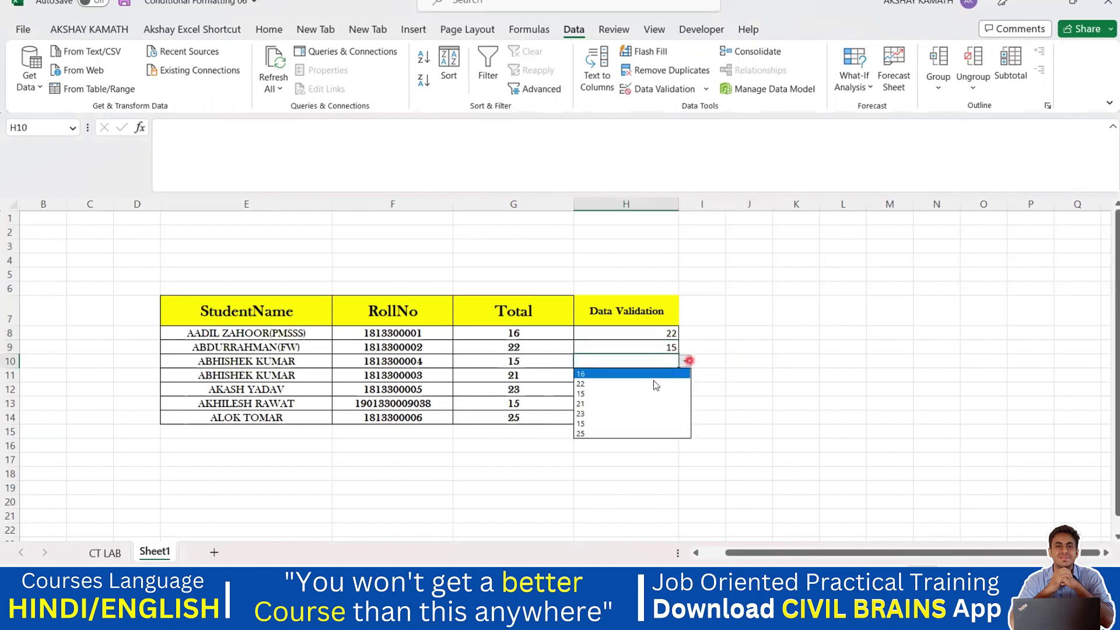
click(641, 405)
click(736, 403)
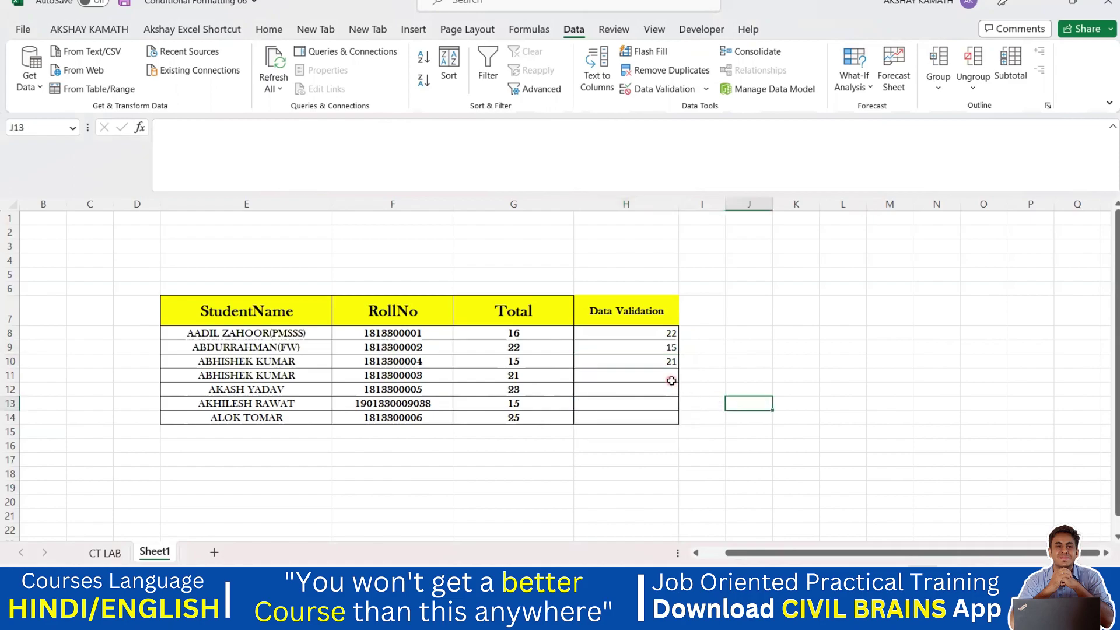
click(673, 378)
click(685, 375)
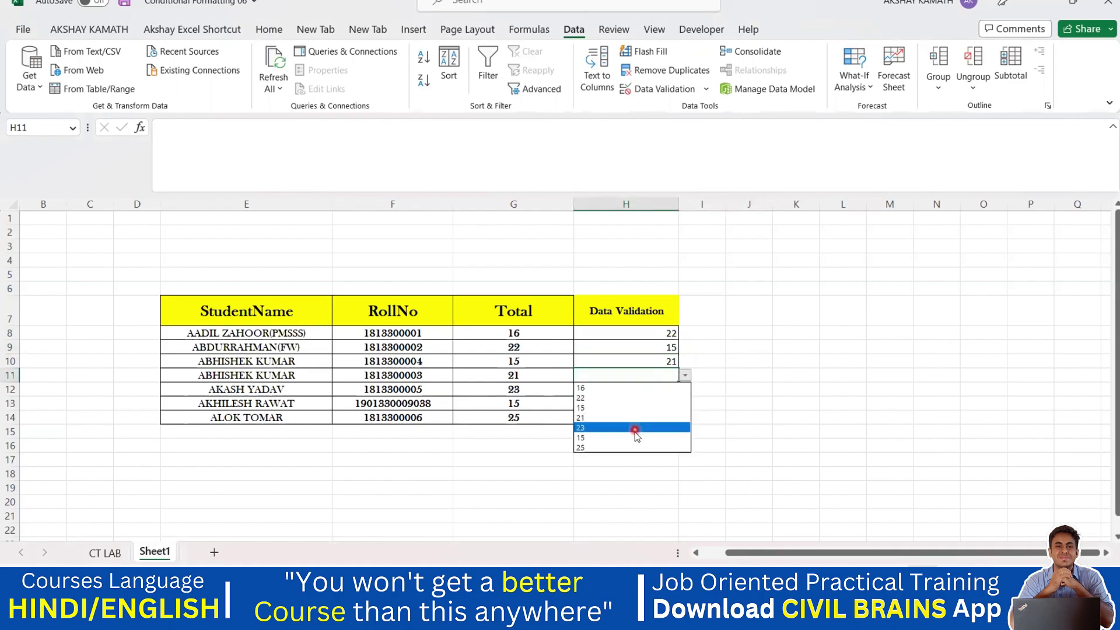
click(636, 437)
click(735, 418)
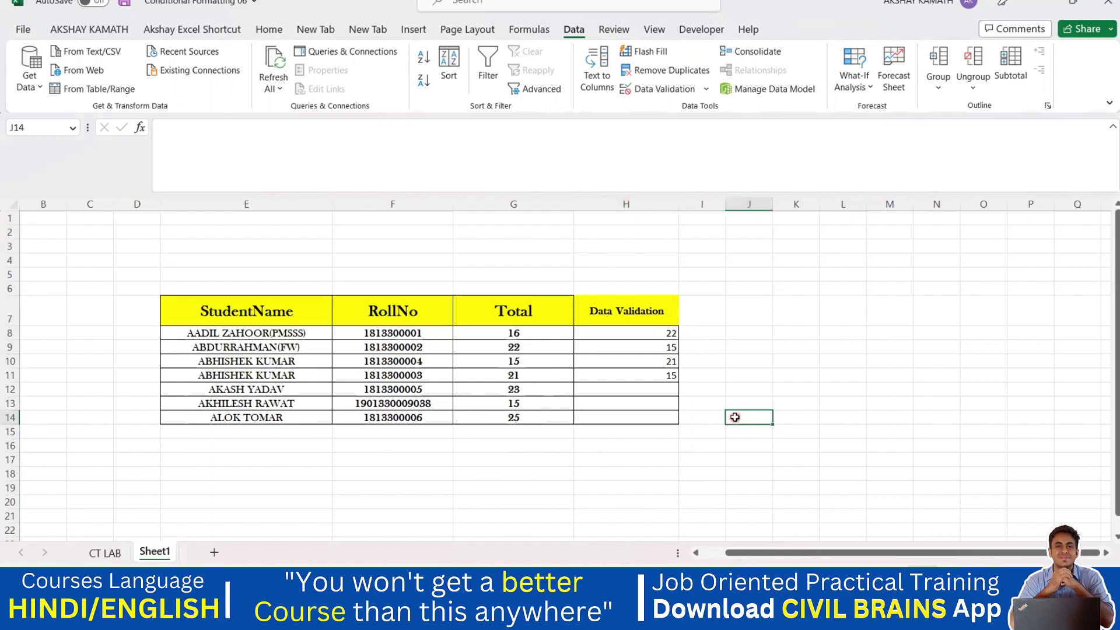
Change the drop-down selection in H8 to 23.
click(675, 336)
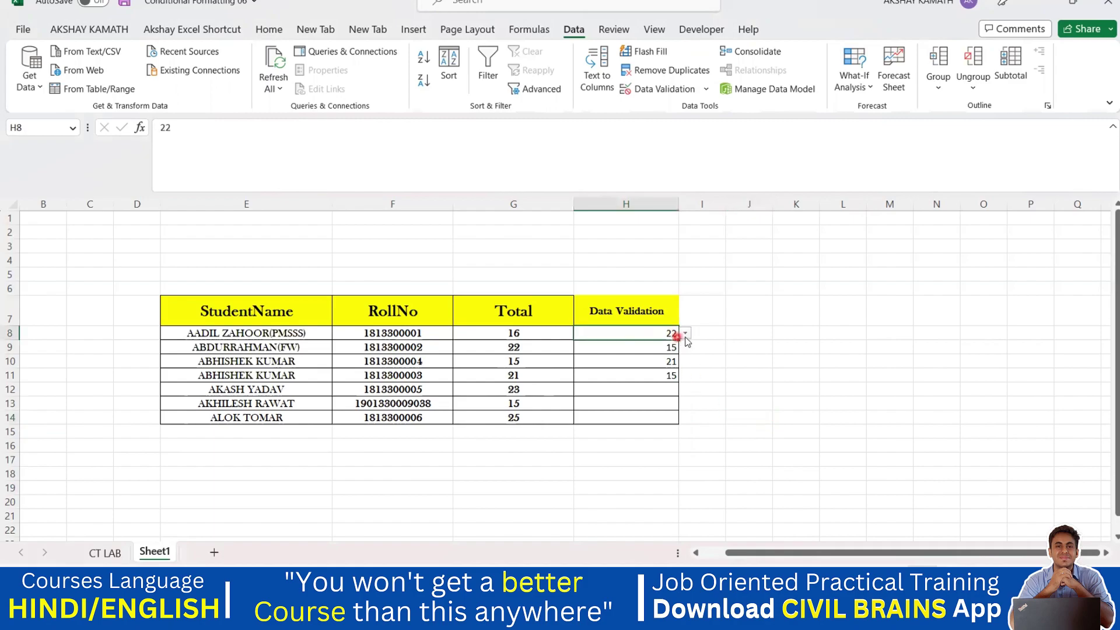
click(685, 335)
click(649, 388)
click(751, 379)
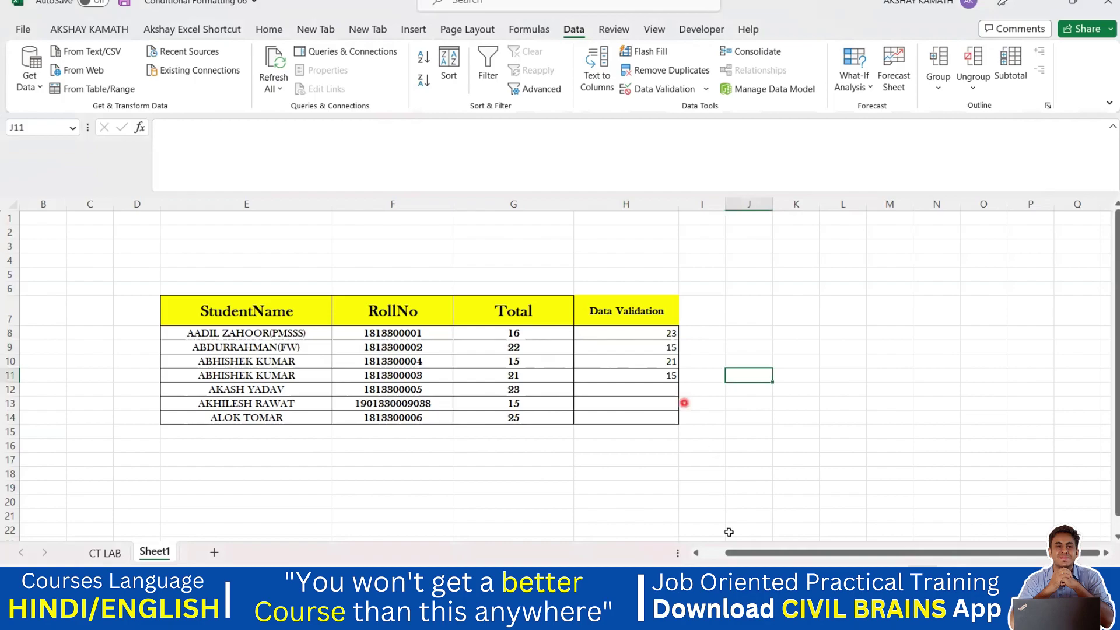
Switch to the Excel Sructural workbook and examine the Fck -N/mm2 label and its drop-down cell C12.
mouse_move(729, 618)
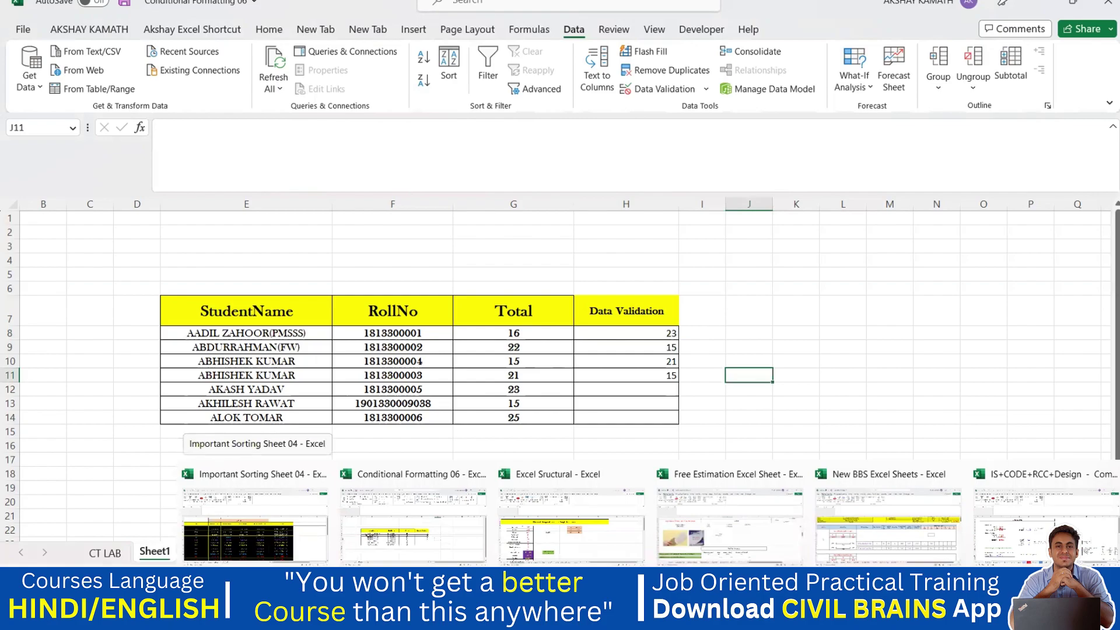
click(613, 538)
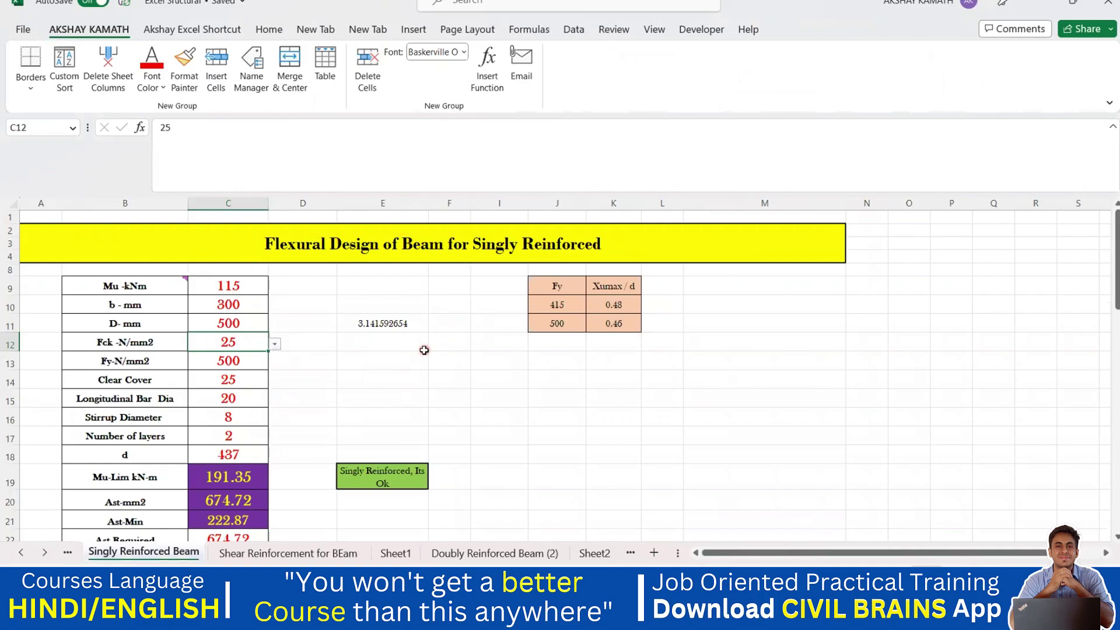
click(108, 345)
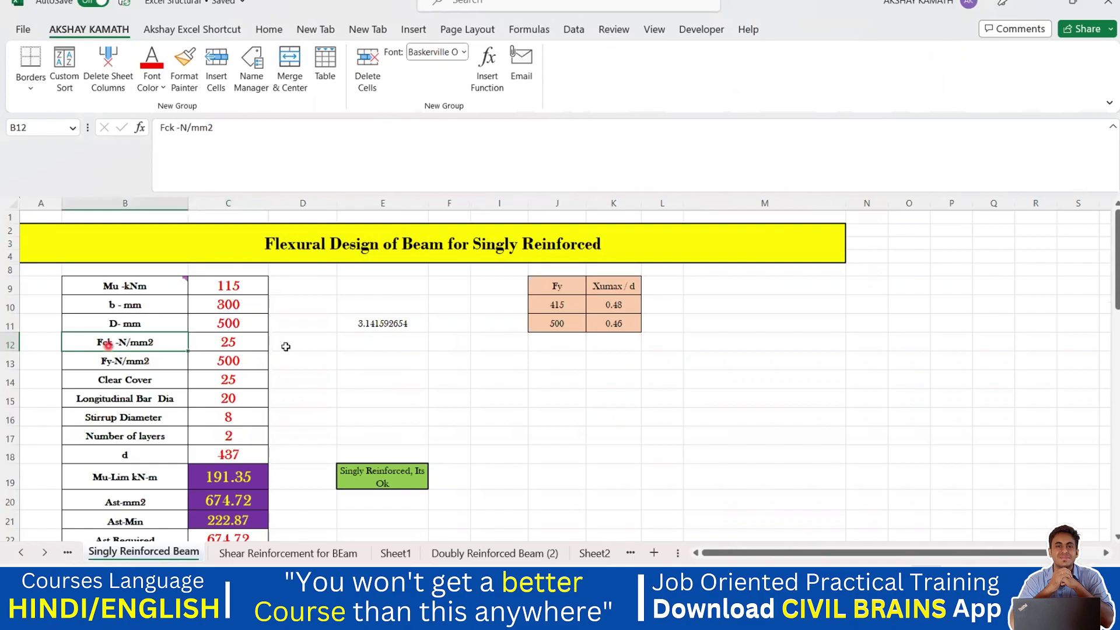
click(307, 348)
click(239, 350)
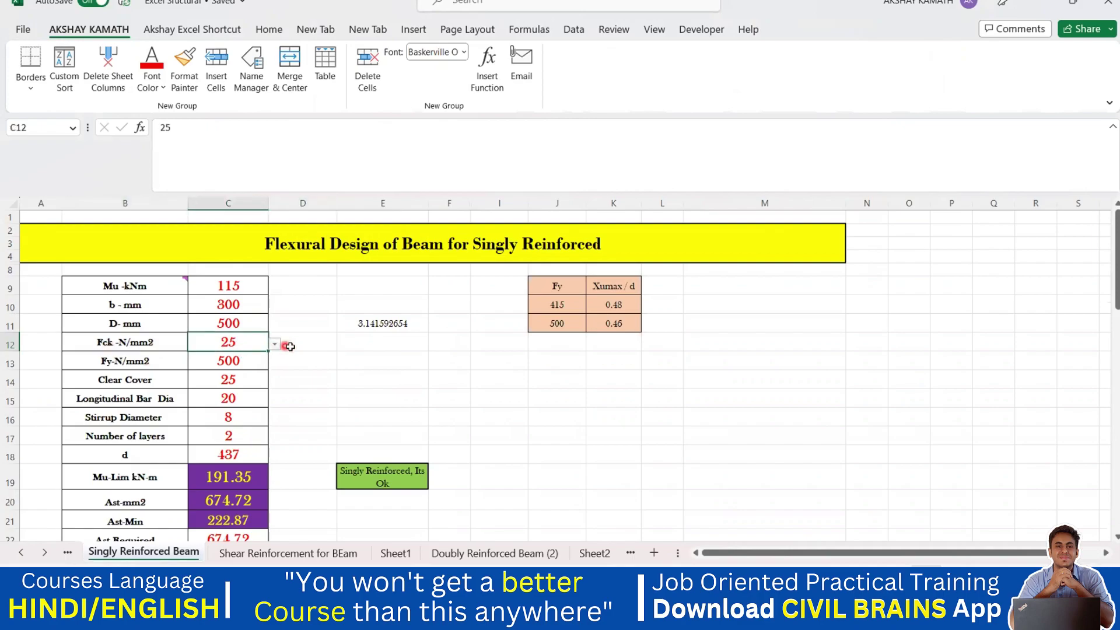
Copy the Fck -N/mm2 label from B12 to F14 and widen column F to fit it.
click(143, 343)
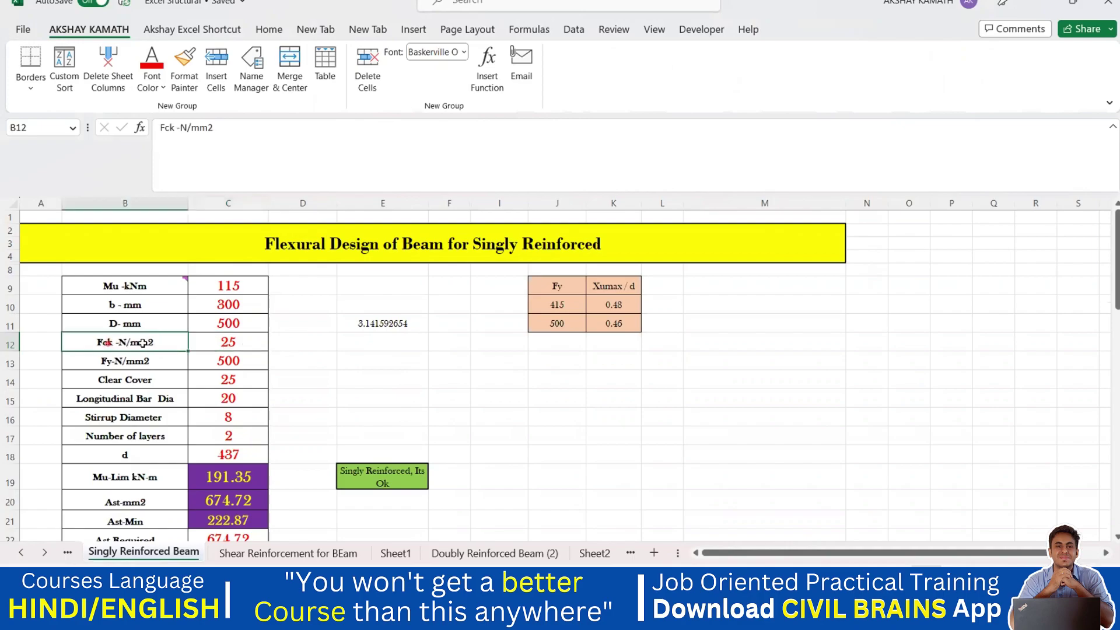
key(ctrl+c)
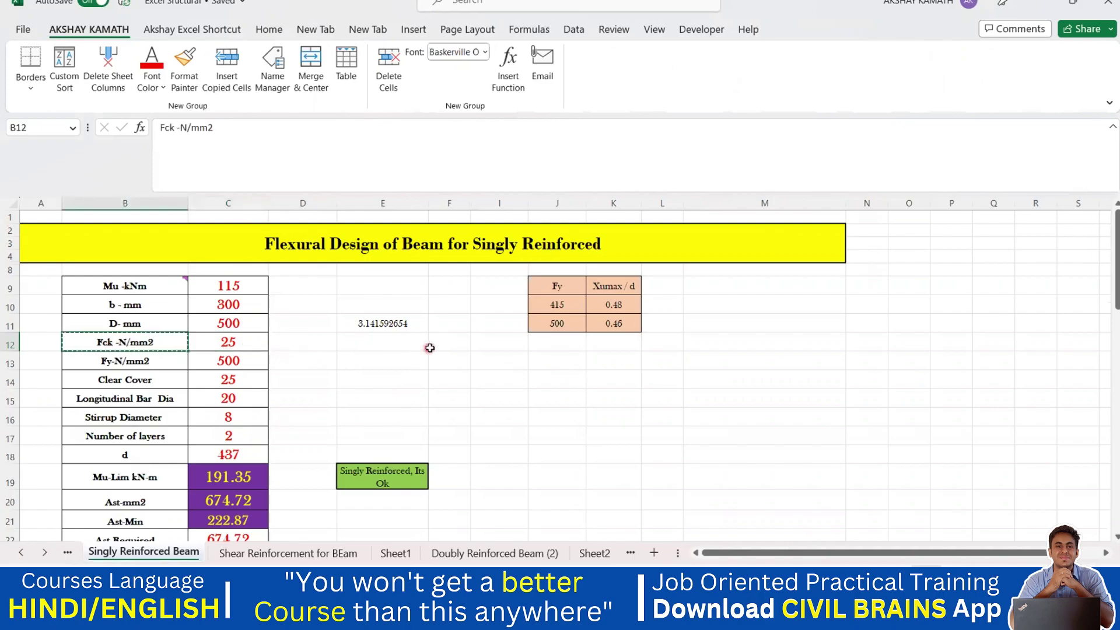
click(453, 378)
key(ctrl+v)
click(523, 399)
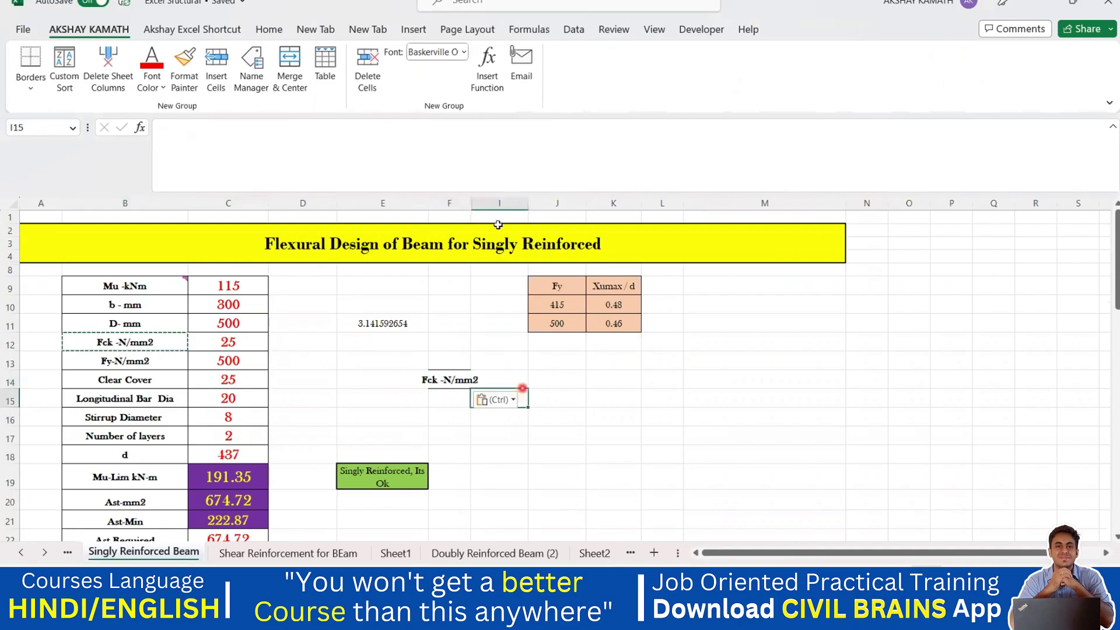
drag(471, 205, 493, 205)
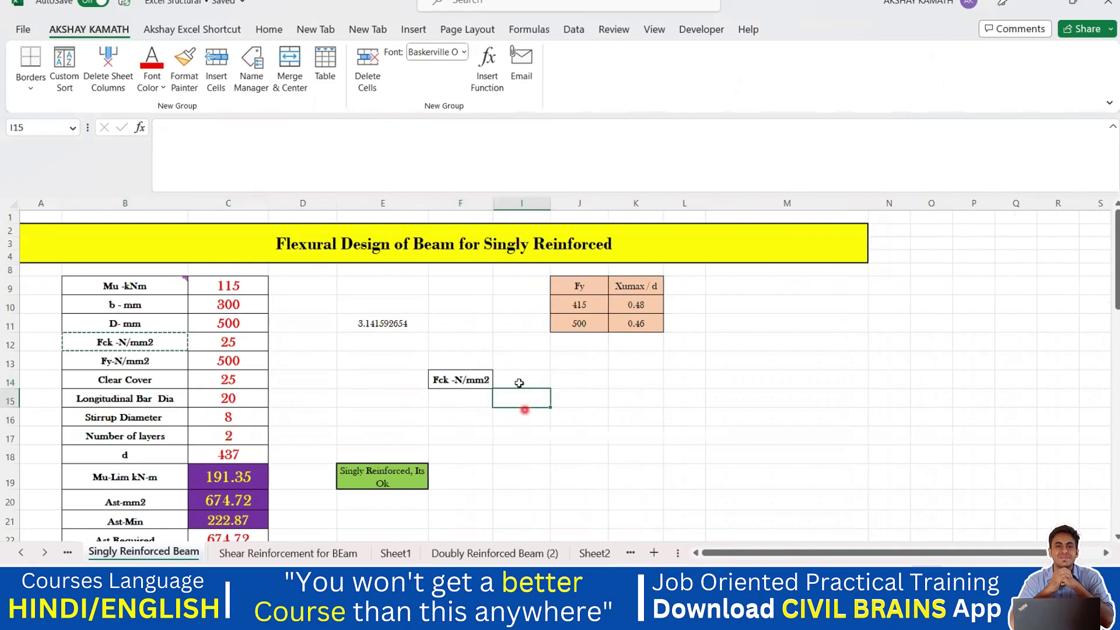
Add thick outside borders to cell I14 beside the copied Fck -N/mm2 label.
click(521, 379)
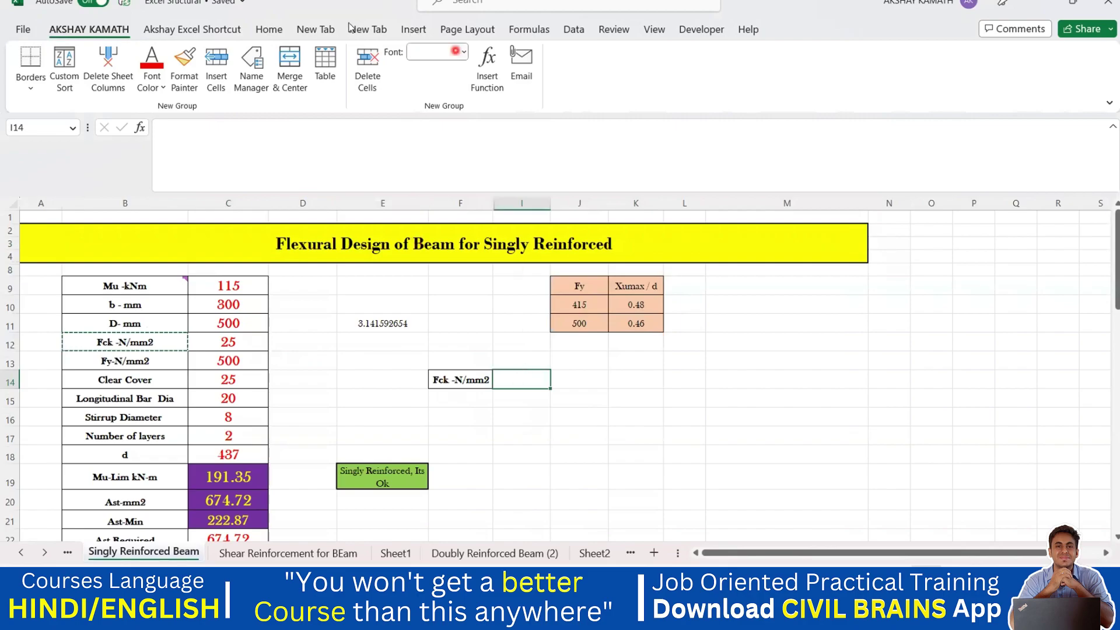
click(268, 30)
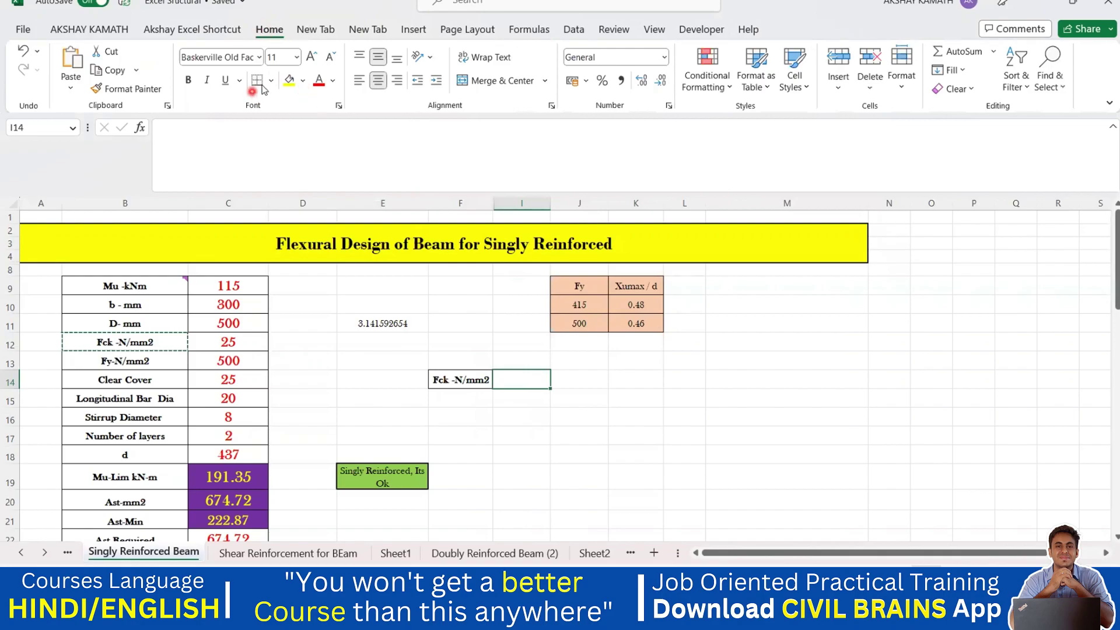
click(271, 80)
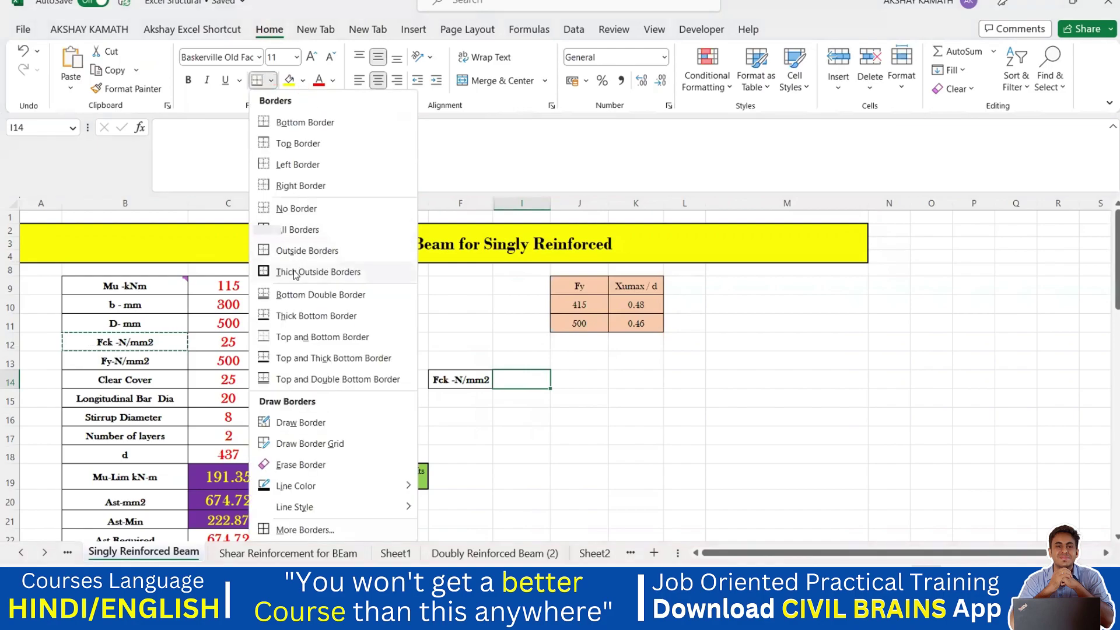
click(318, 271)
click(639, 434)
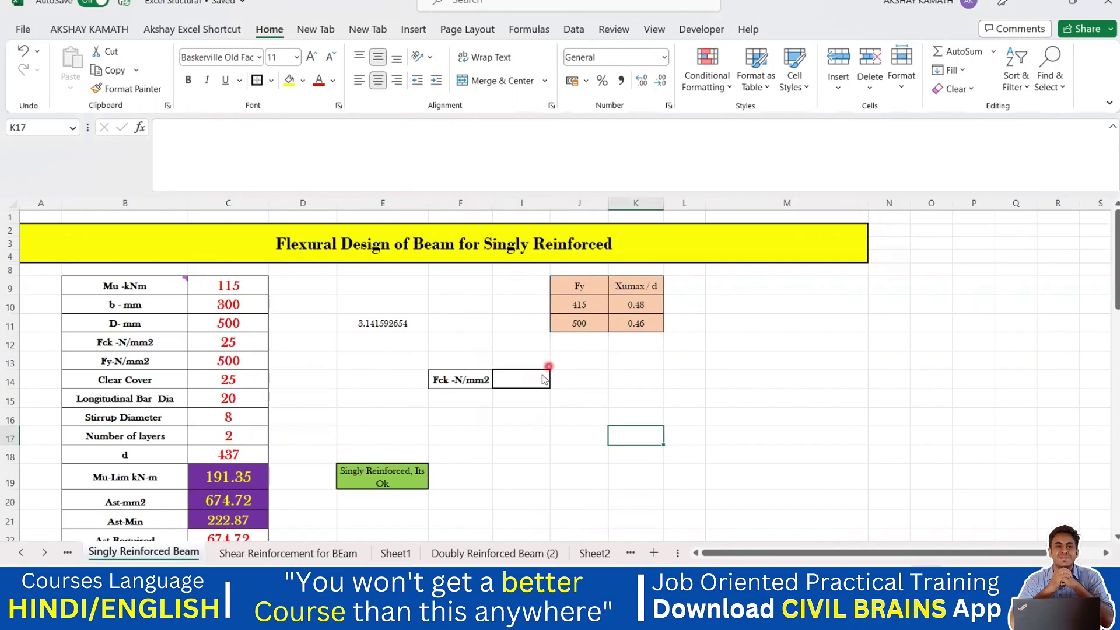
Add list data validation to cell K17 with the typed source values 20, 25, 30, 35, 40, 45 and 50.
click(579, 34)
click(664, 89)
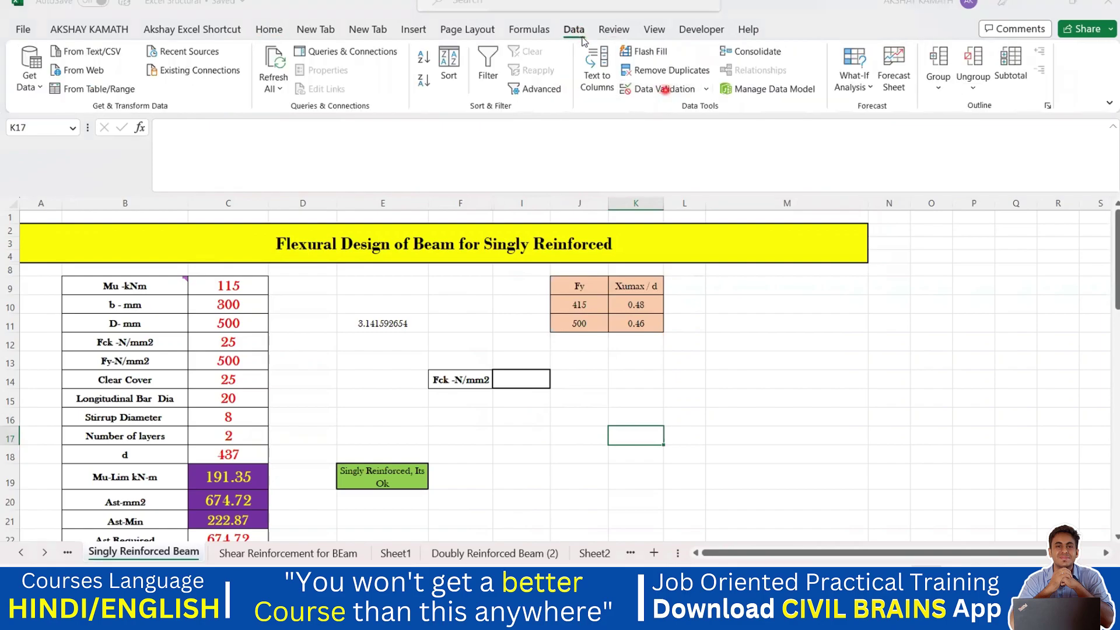
click(188, 228)
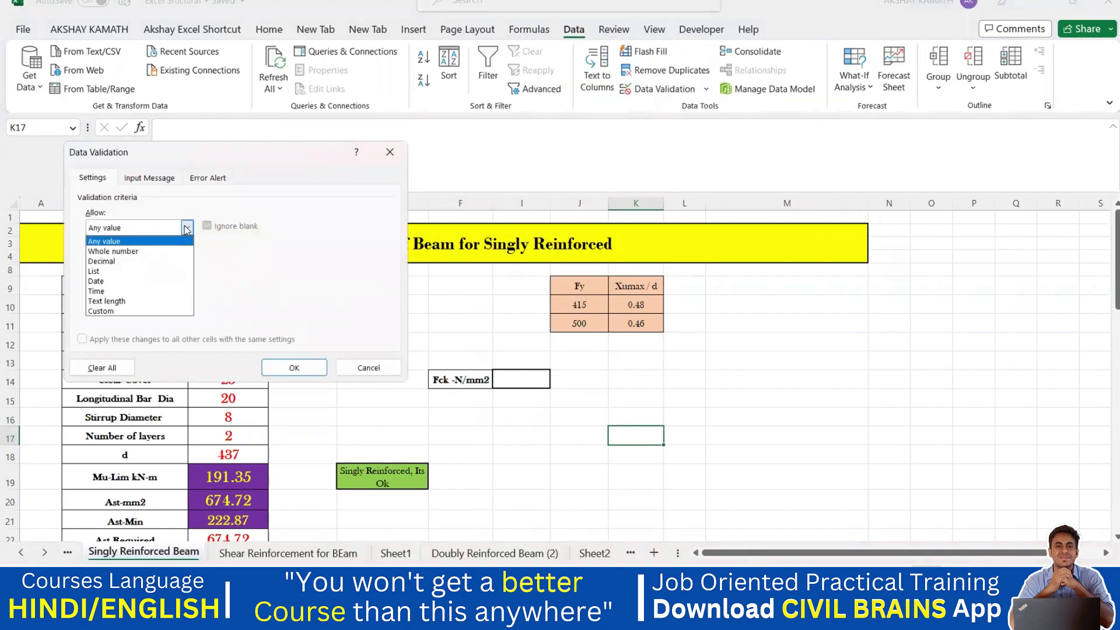
click(116, 272)
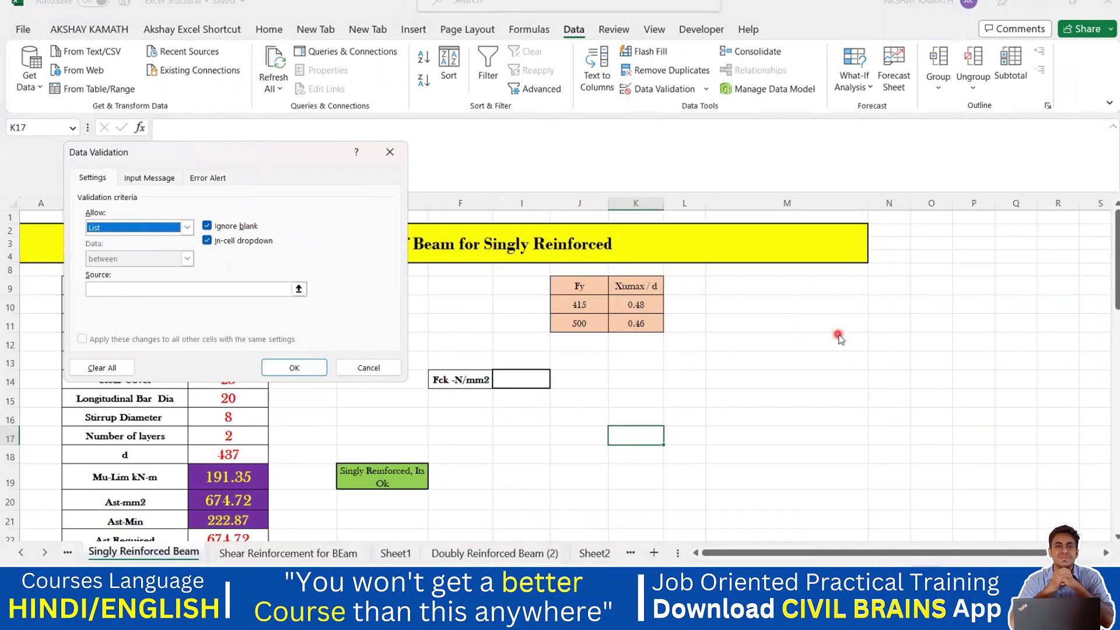
click(187, 227)
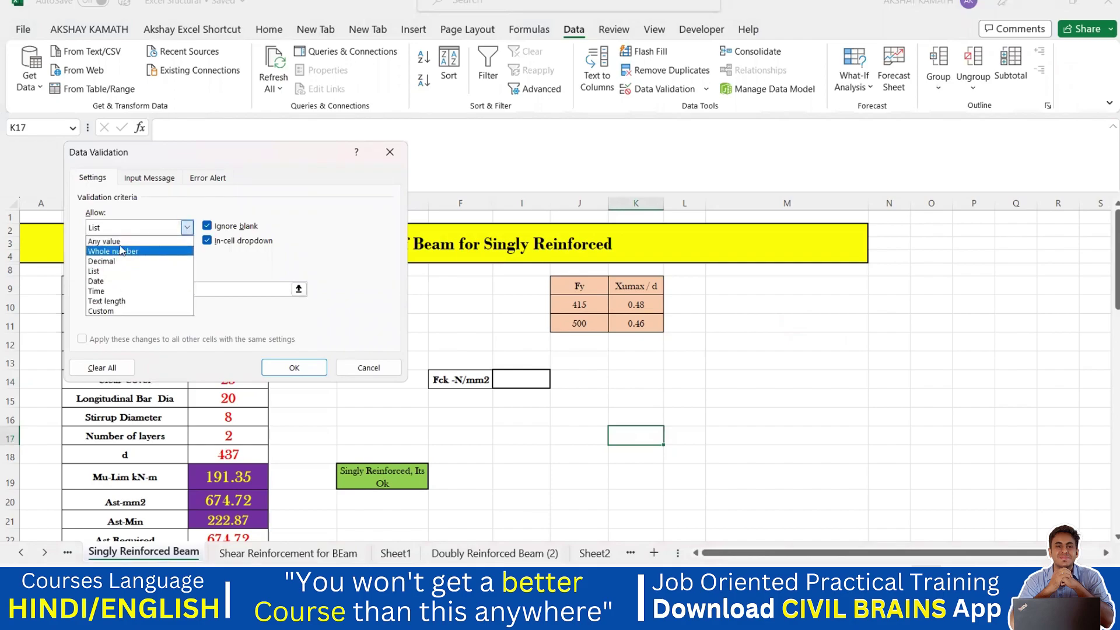
click(113, 312)
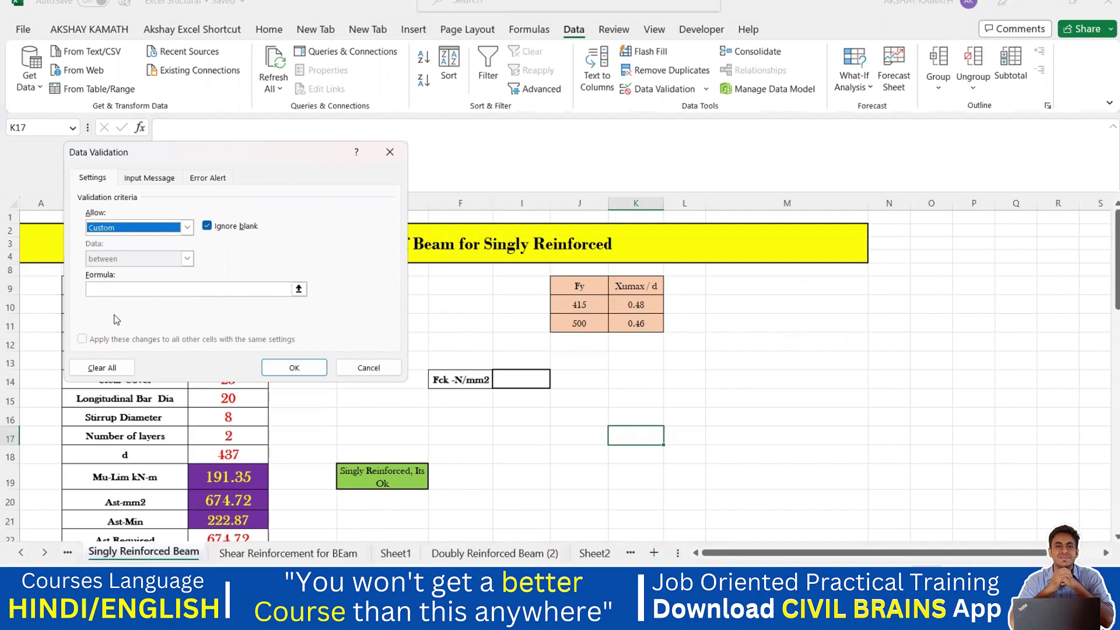
click(187, 227)
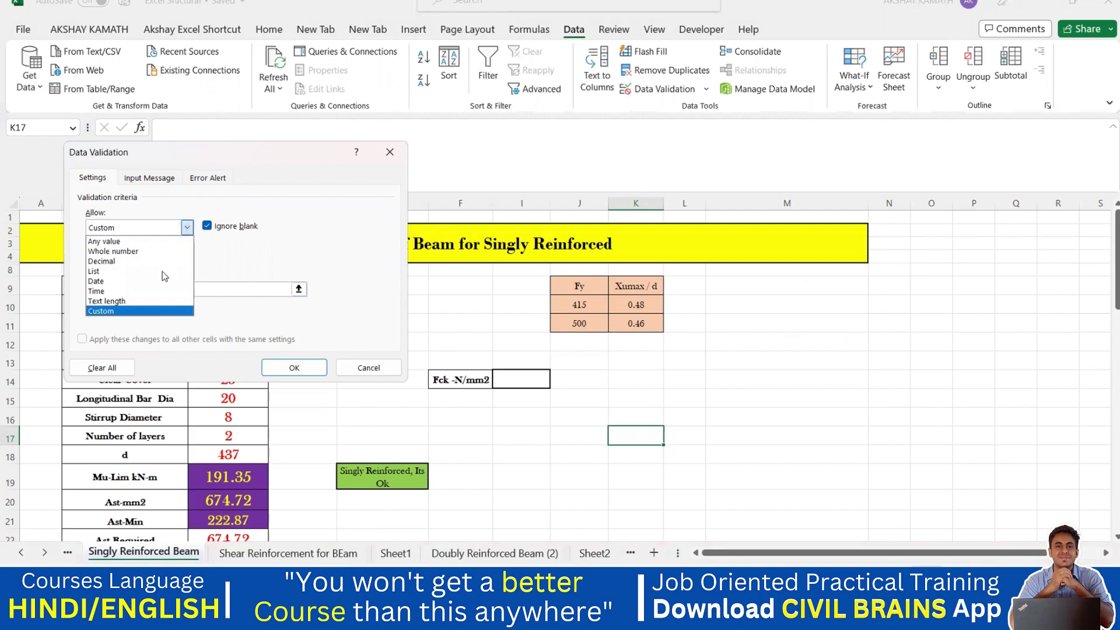
click(122, 272)
click(116, 289)
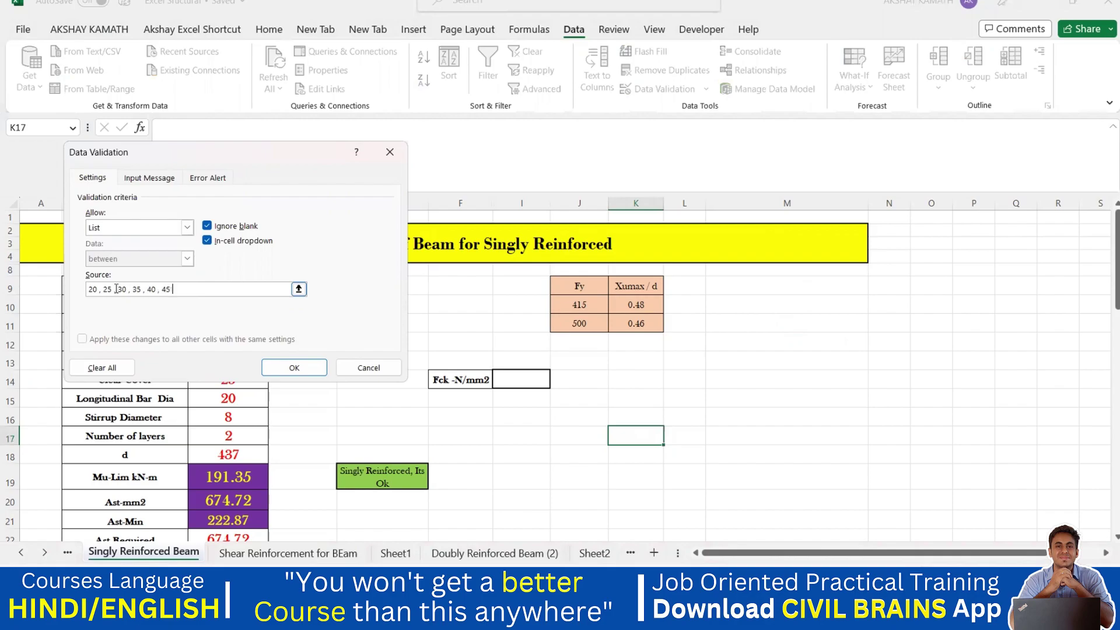
click(294, 367)
Check cells I14 and K17 for the drop-down list and examine the entries offered in K17.
click(629, 388)
click(533, 379)
click(638, 419)
click(534, 380)
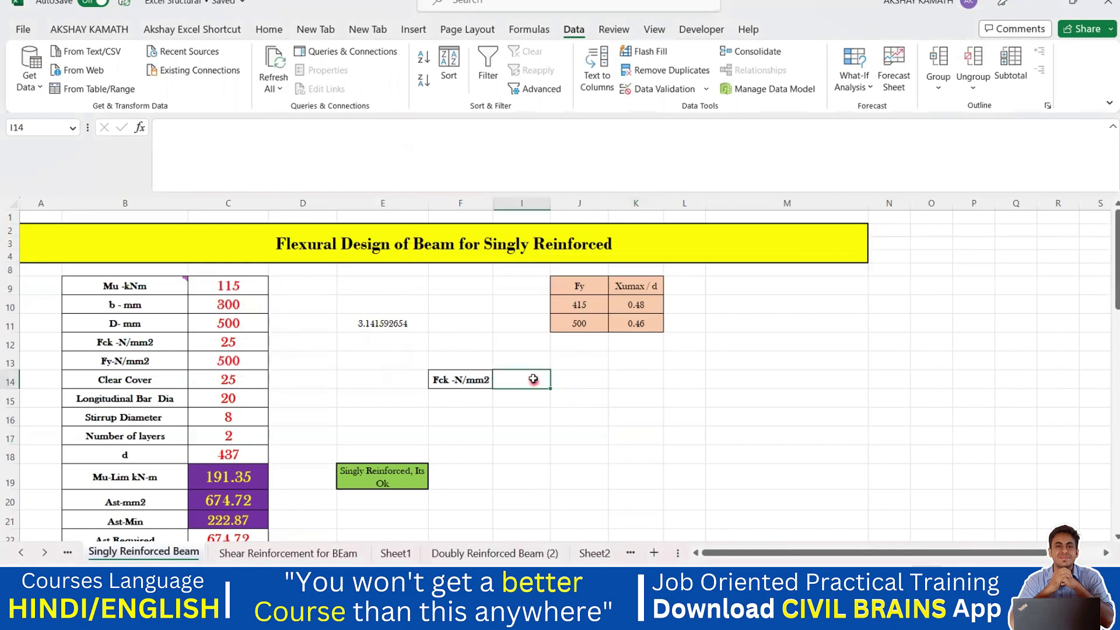
click(627, 434)
click(668, 438)
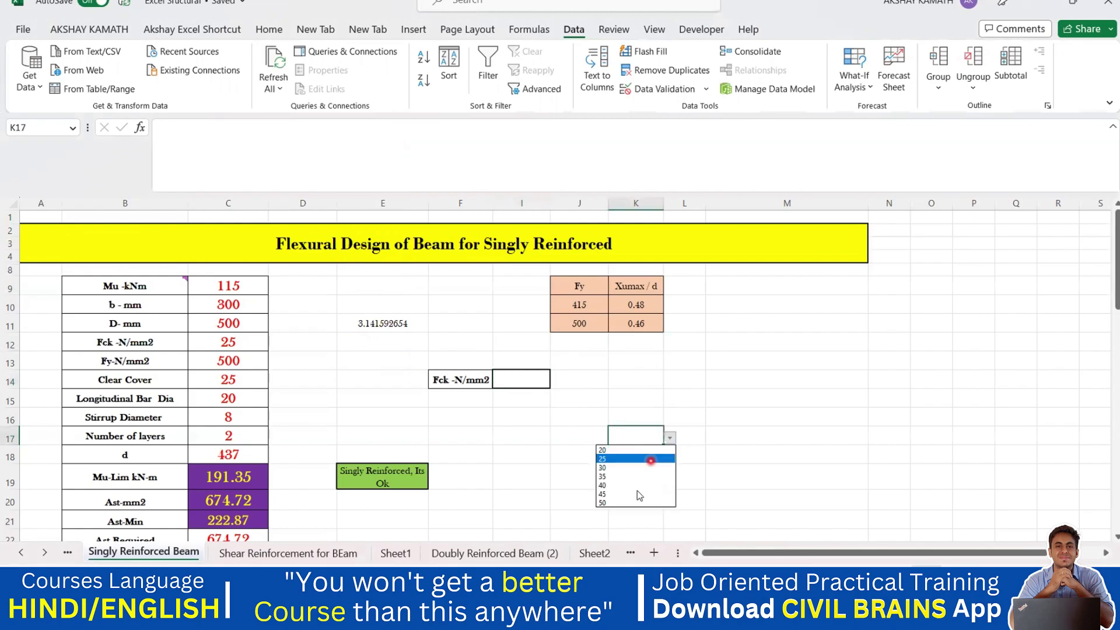
key(Escape)
Add list data validation to cell I14 with the typed source values 20, 25, 30, 35, 40, 45 and 50.
click(522, 379)
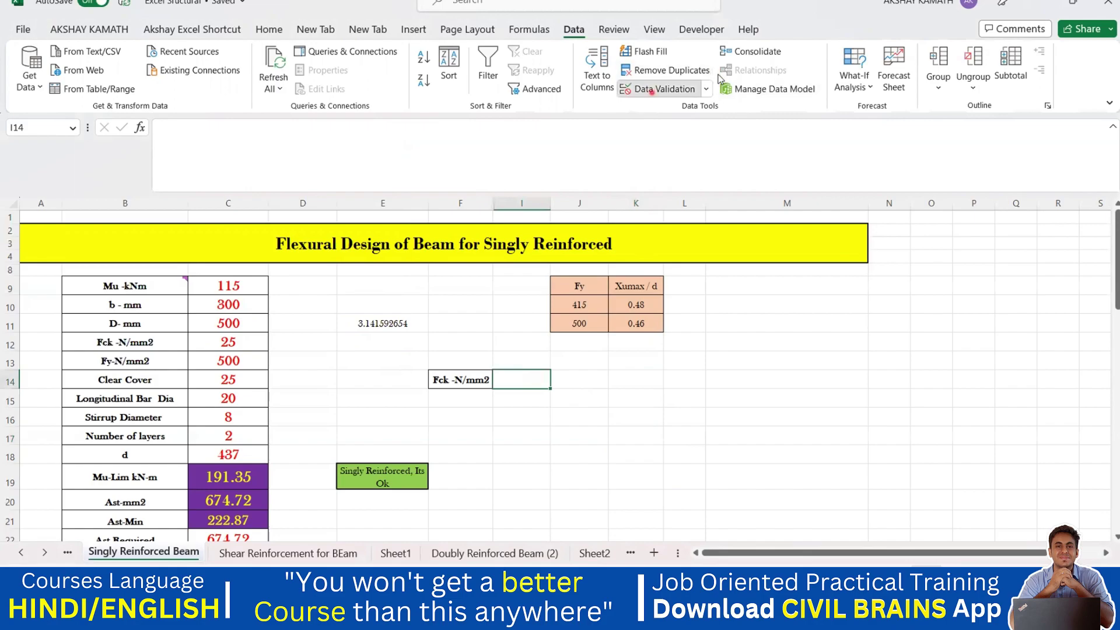
click(647, 89)
click(187, 228)
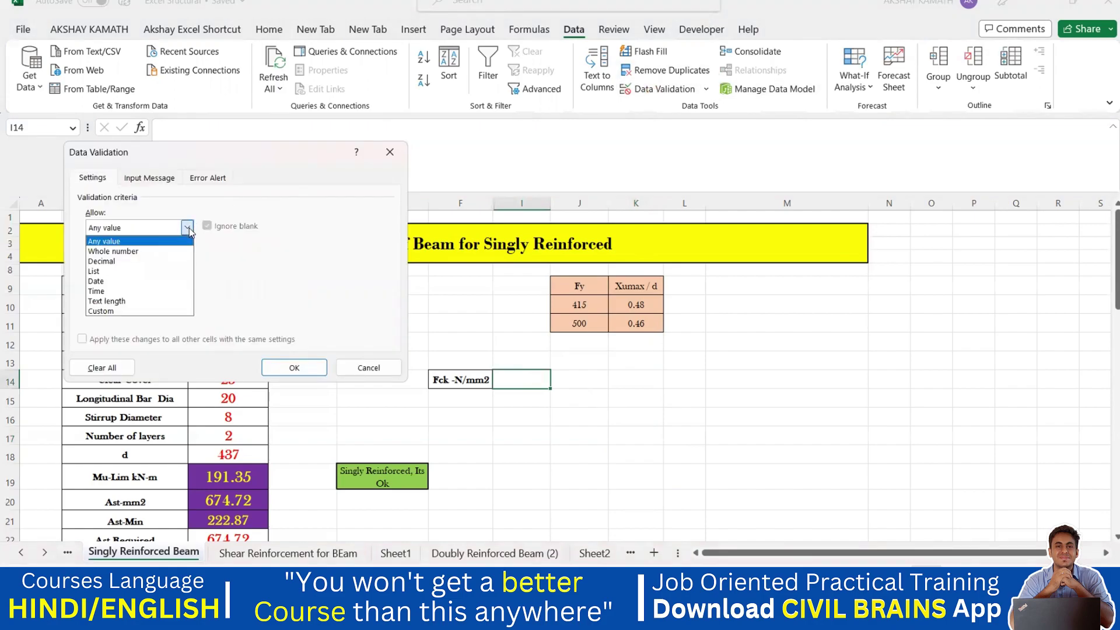
click(117, 271)
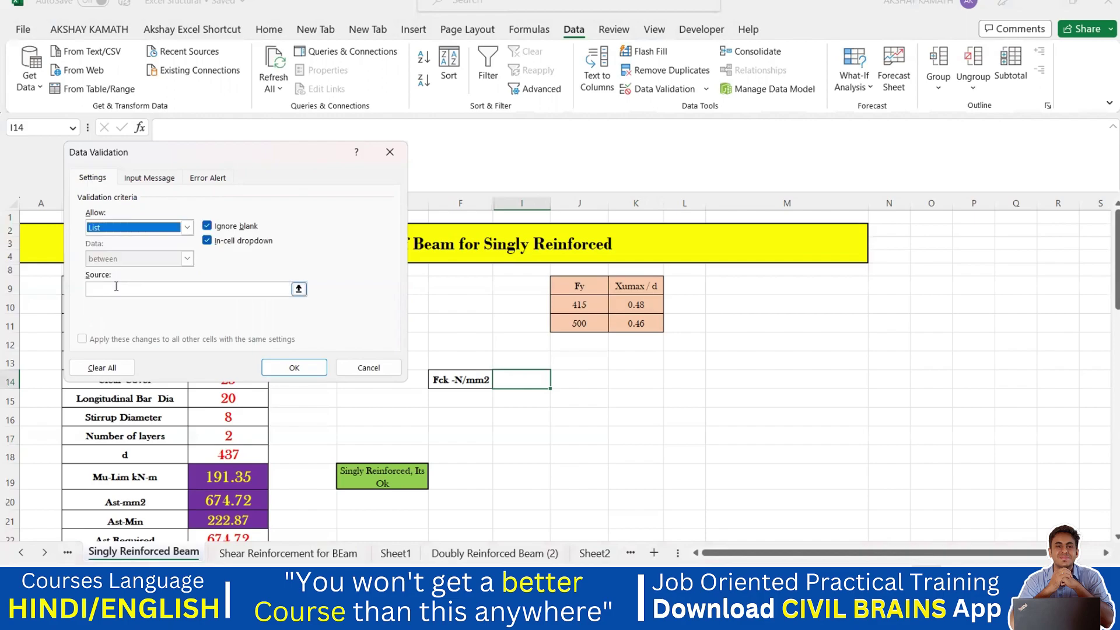
click(116, 286)
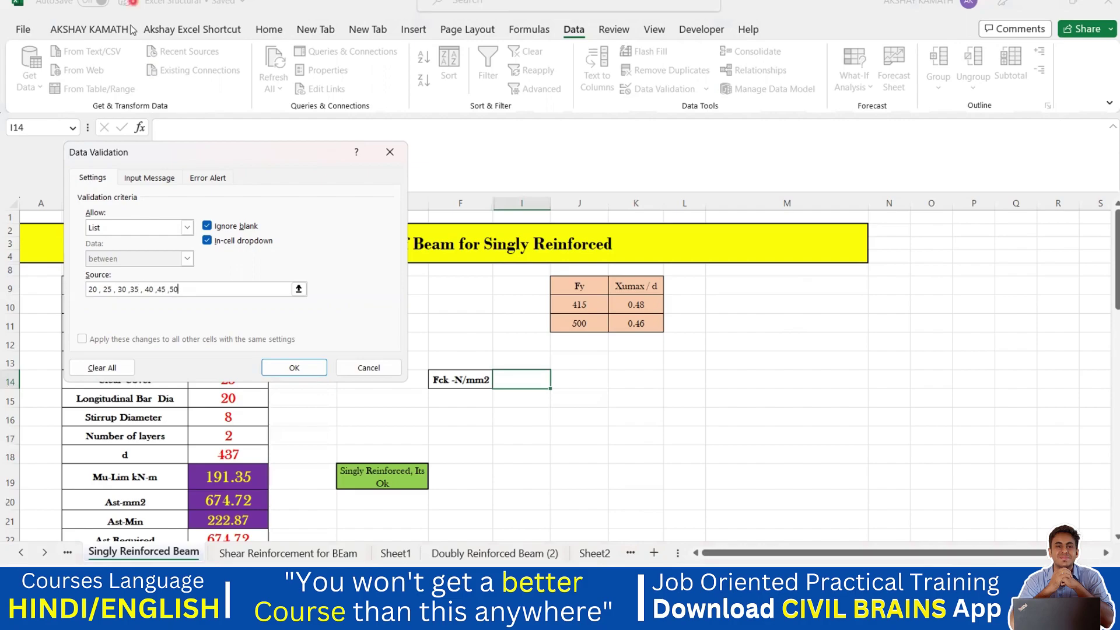
click(314, 367)
Choose 40 from the drop-down list in the Fck -N/mm2 cell I14.
click(671, 418)
click(537, 384)
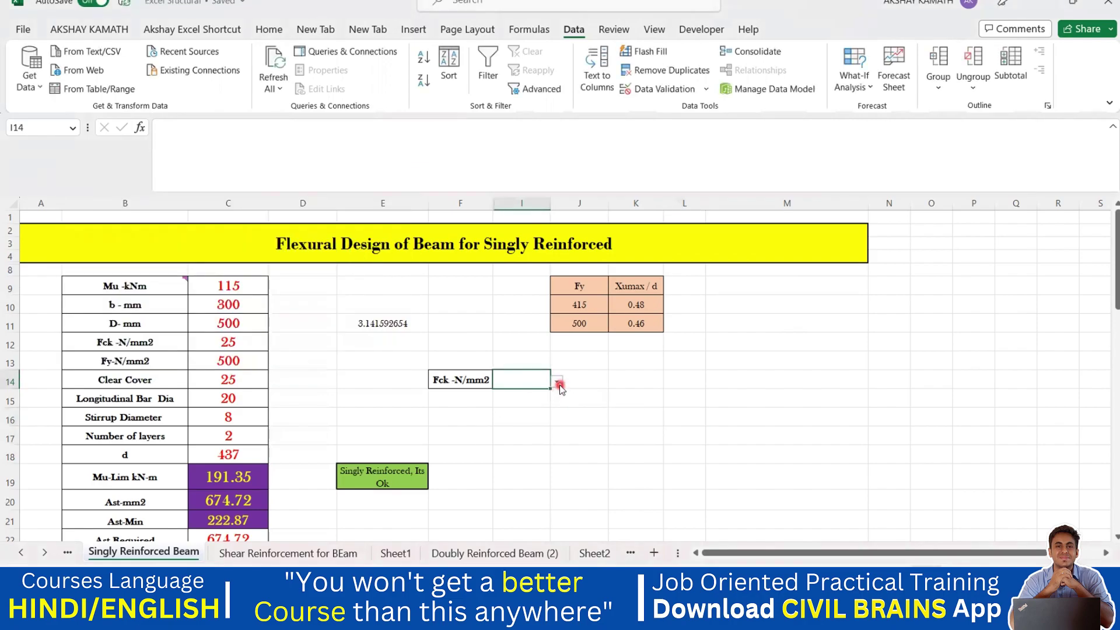
click(559, 385)
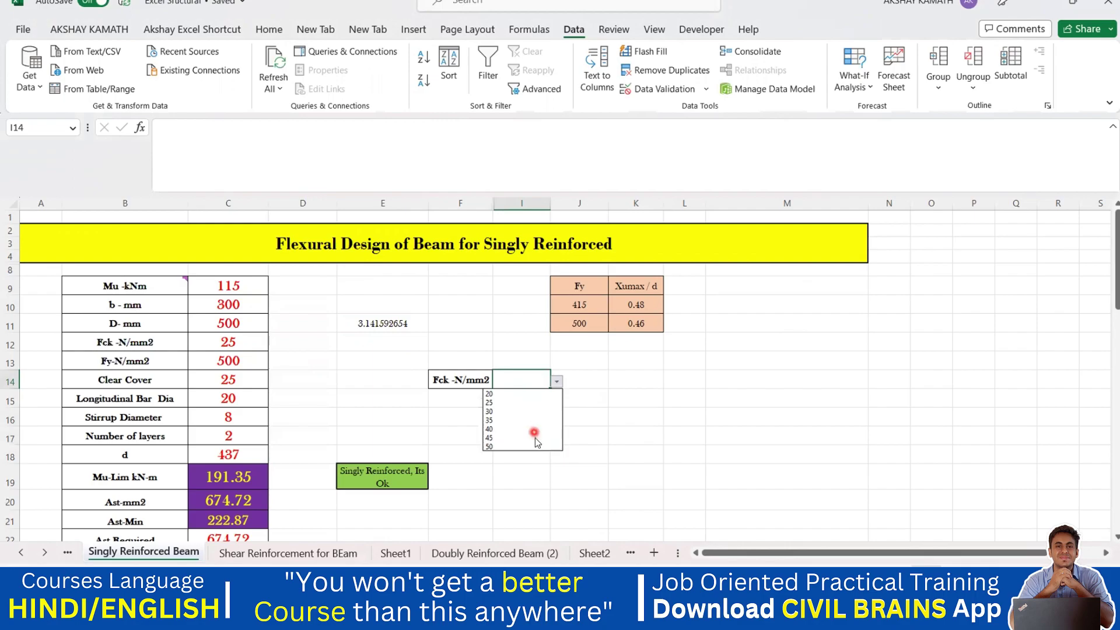
click(528, 430)
click(612, 425)
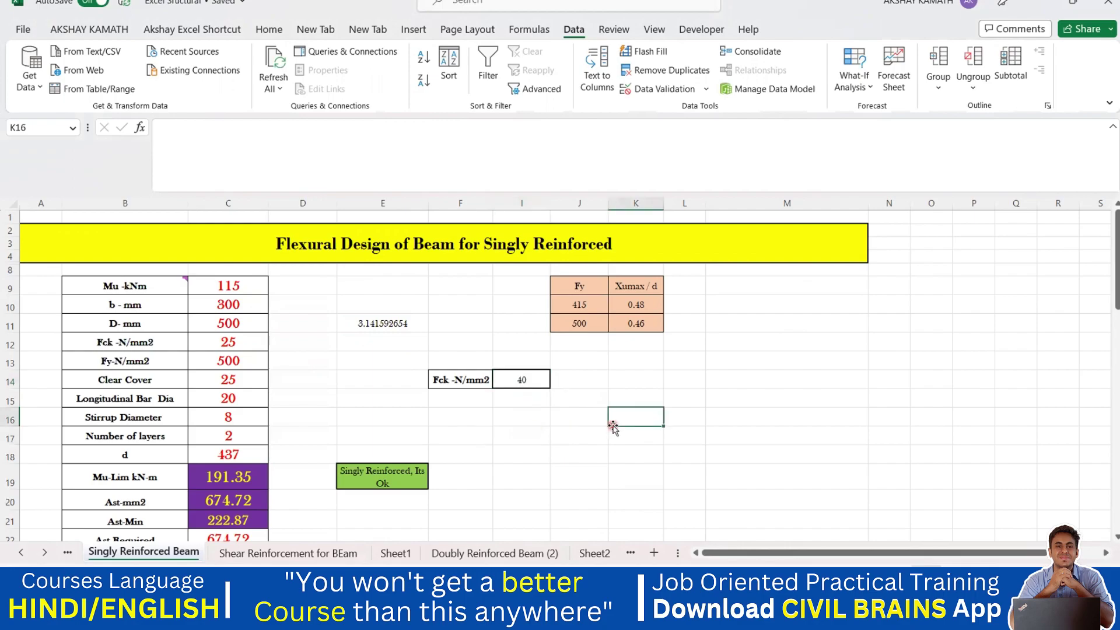
click(575, 416)
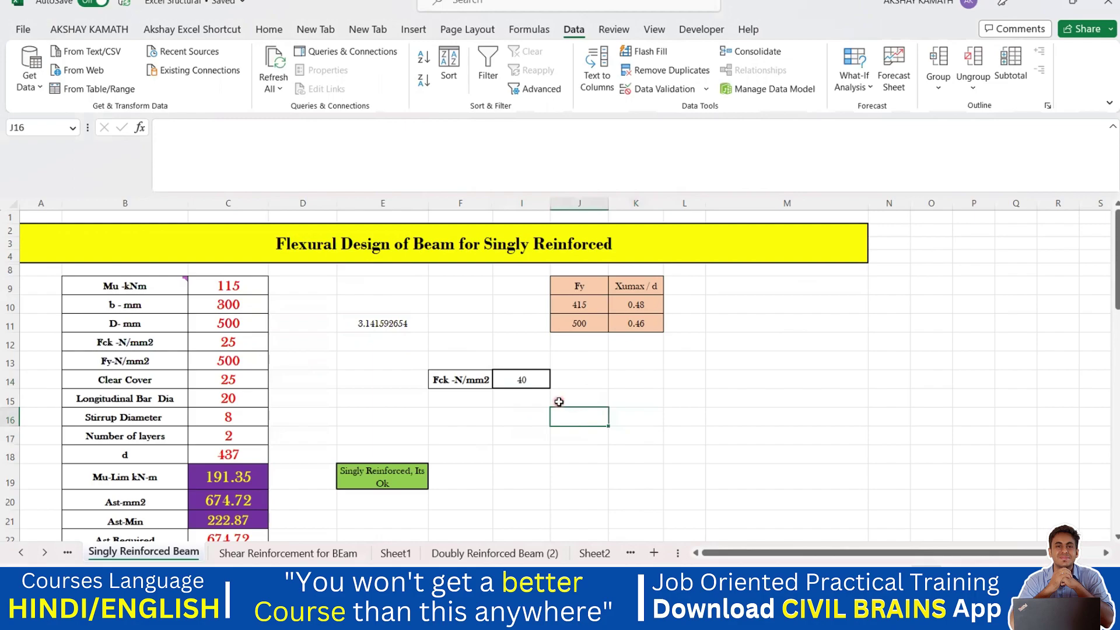
click(540, 381)
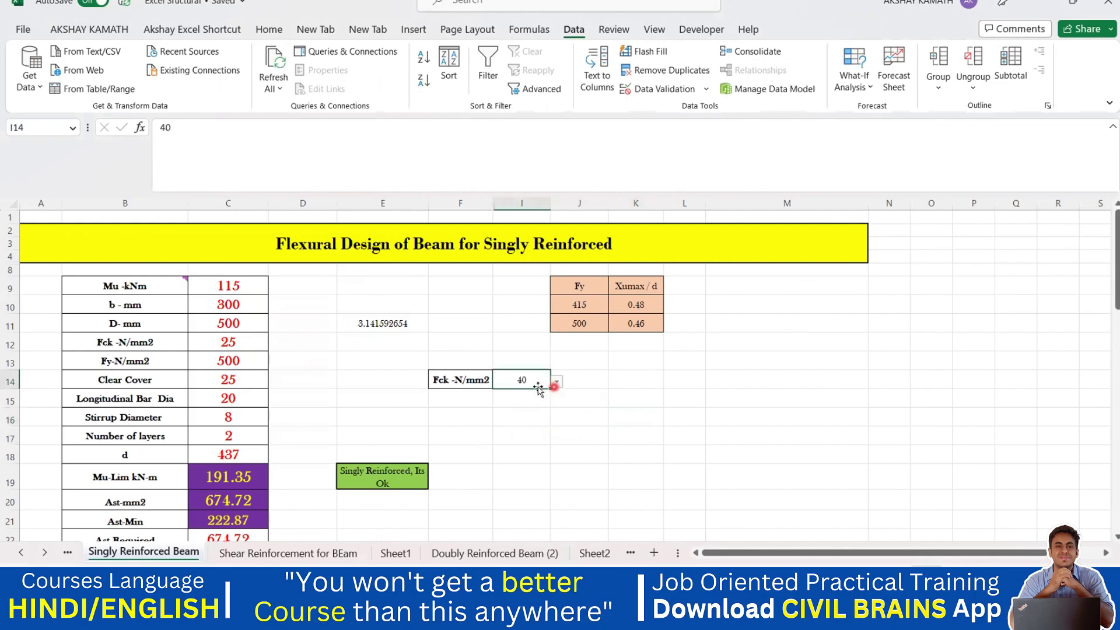
click(634, 396)
click(733, 305)
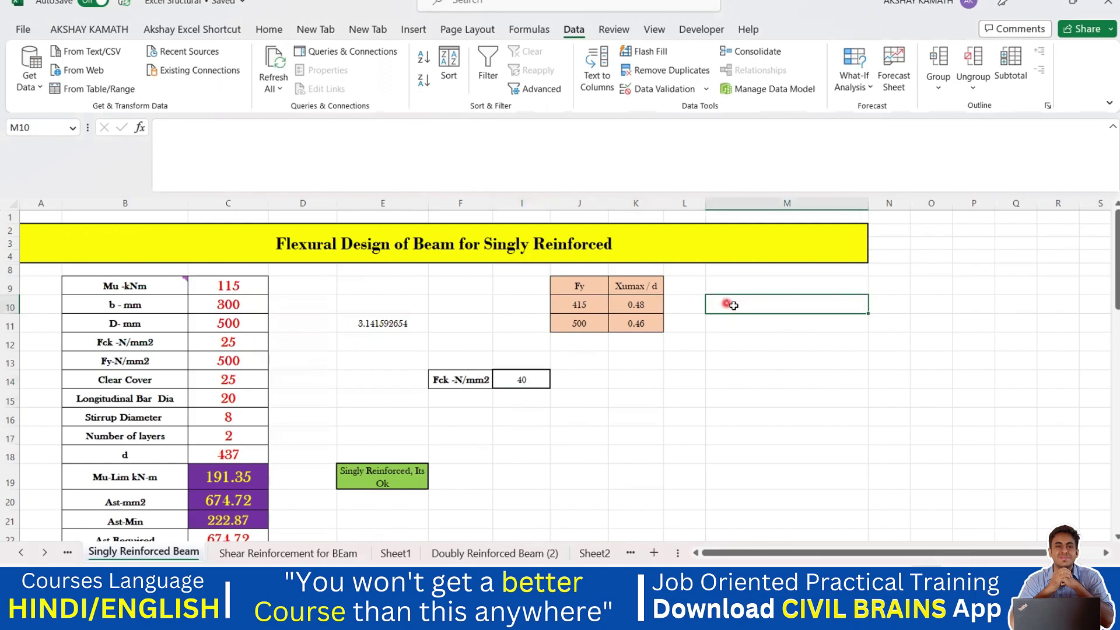
click(728, 356)
click(463, 304)
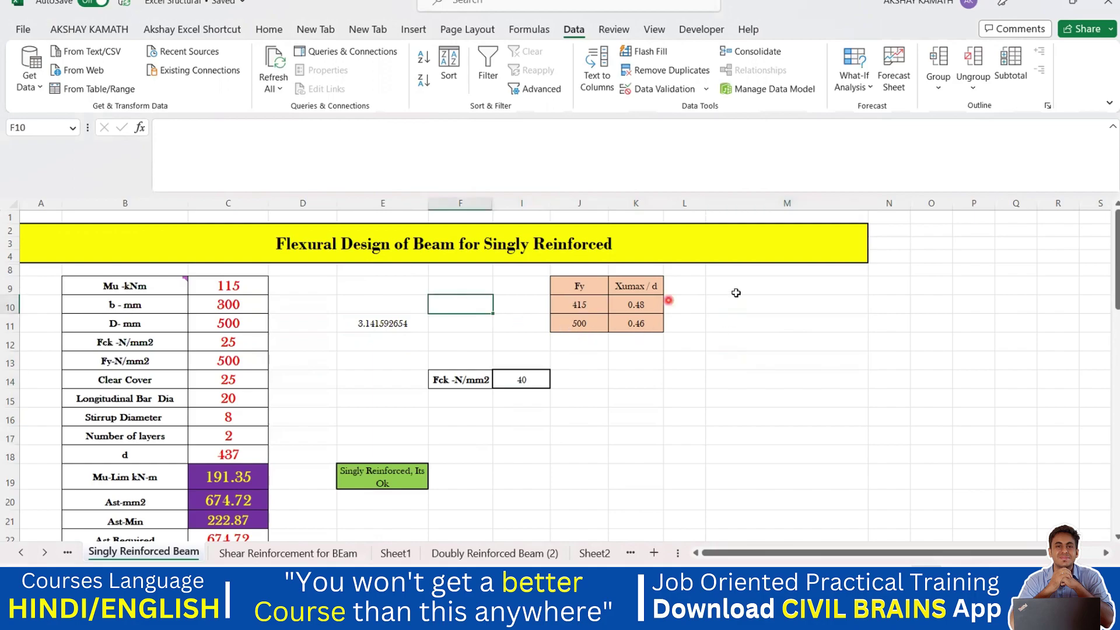
click(758, 285)
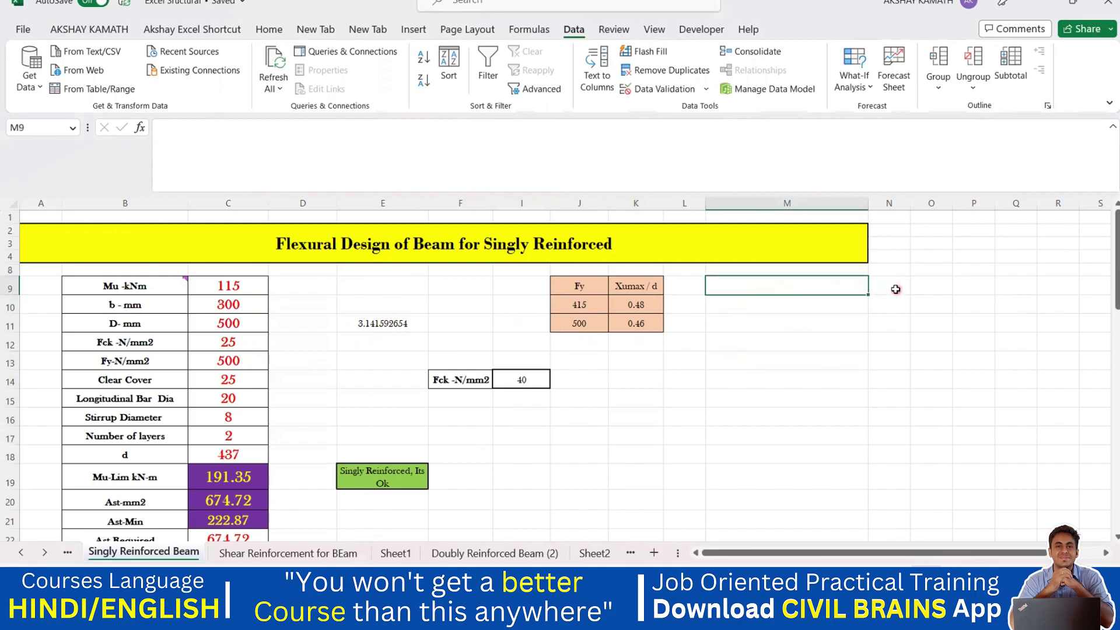
Enter 20, 25, 30, 35, 40, 45, 50, 55 and 60 down column N in cells N9 to N17.
click(898, 290)
text(20)
key(Return)
text(25)
key(Return)
text(30)
key(Return)
text(35)
key(Return)
text(40)
key(Return)
text(45)
key(Return)
text(2)
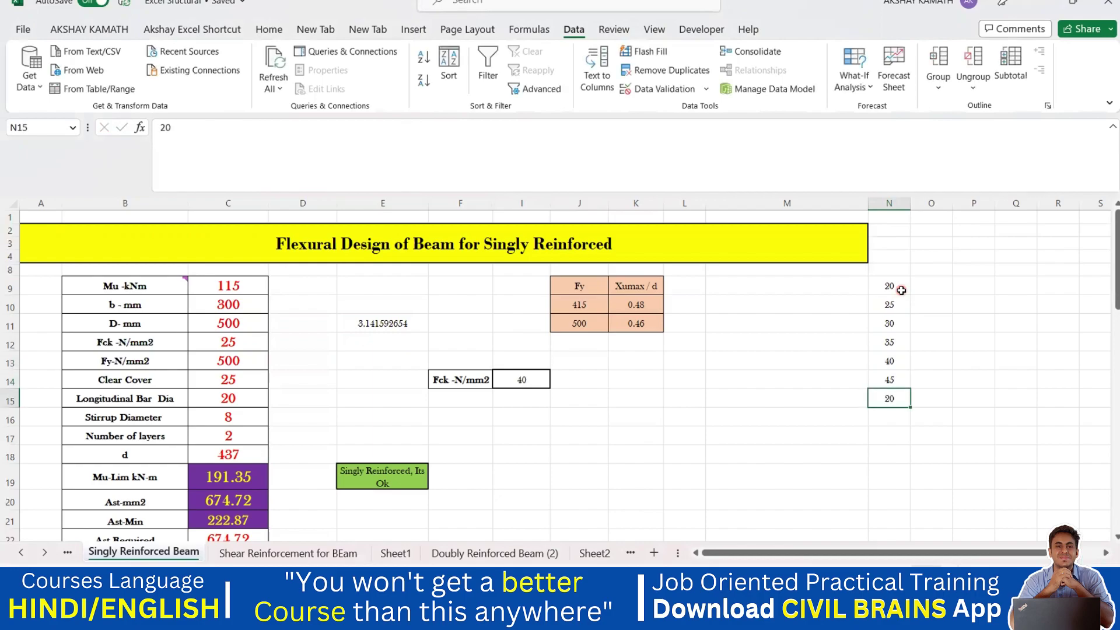
key(BackSpace)
text(50)
key(Return)
text(55)
key(Return)
text(60)
key(Return)
click(1015, 379)
Remove the drop-down list from cell I14 by setting its data validation to allow any value.
click(536, 379)
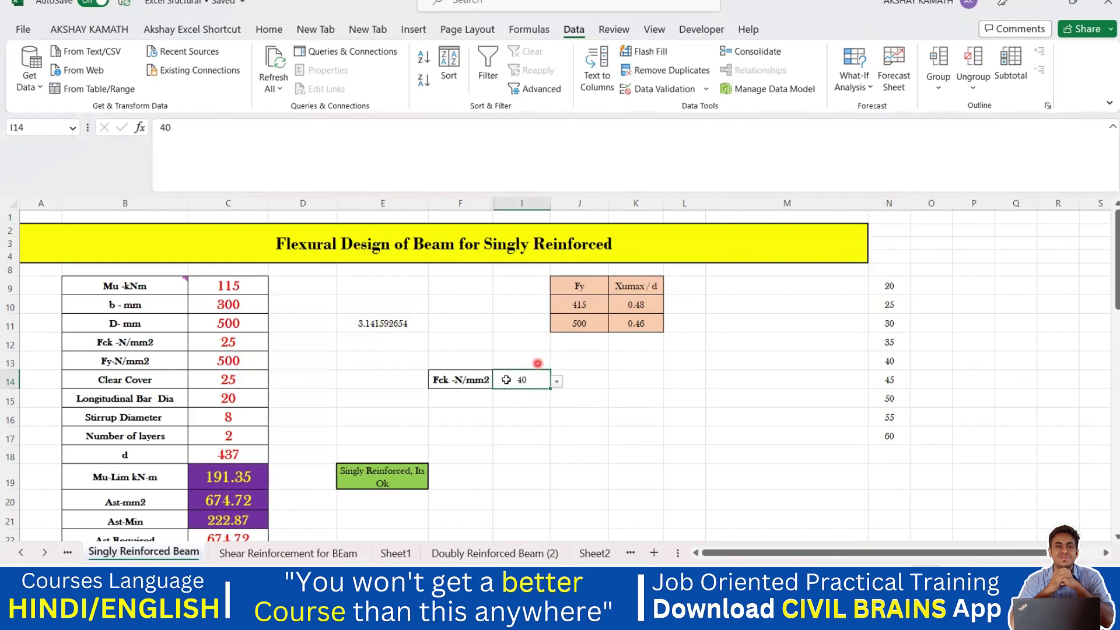
click(652, 90)
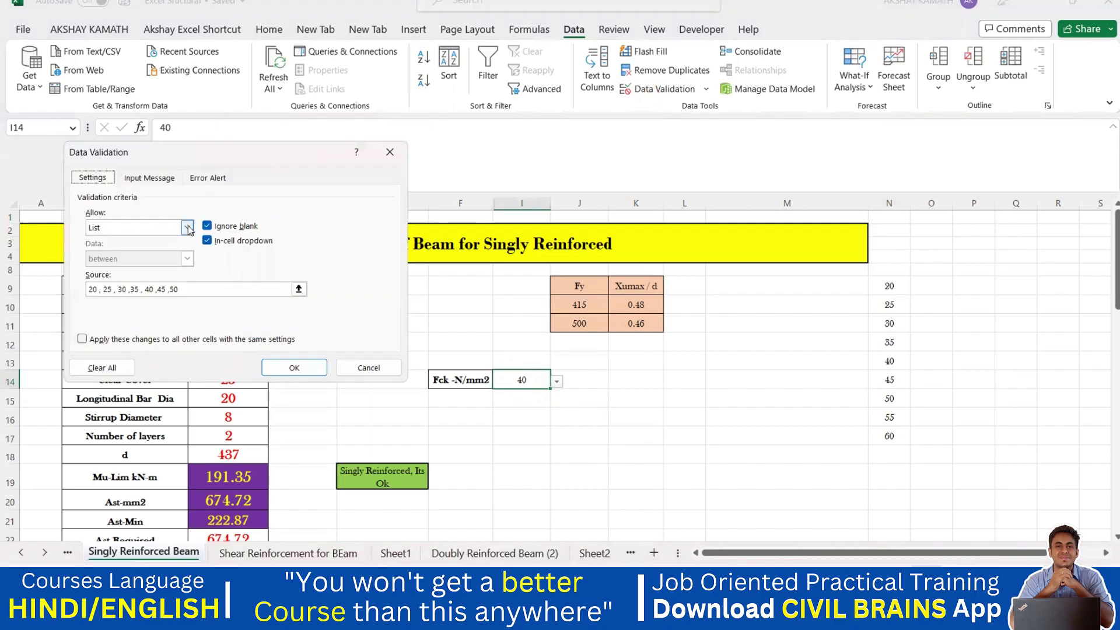
click(187, 228)
click(157, 239)
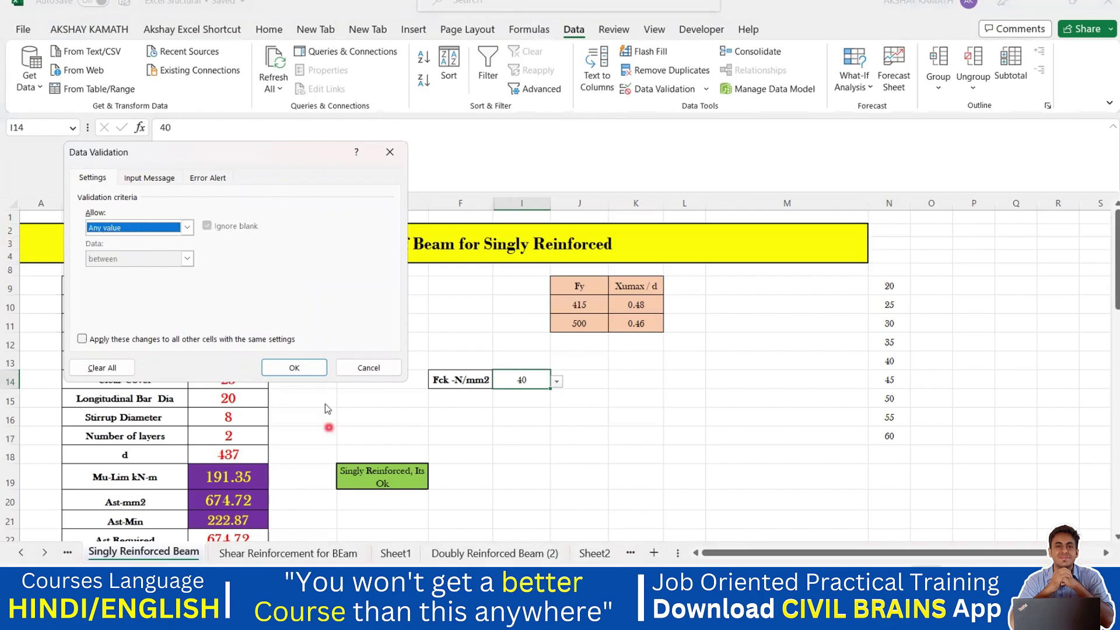
click(297, 368)
click(558, 381)
Try a free entry of 100 in cell I14 and clear the cell's contents.
click(530, 383)
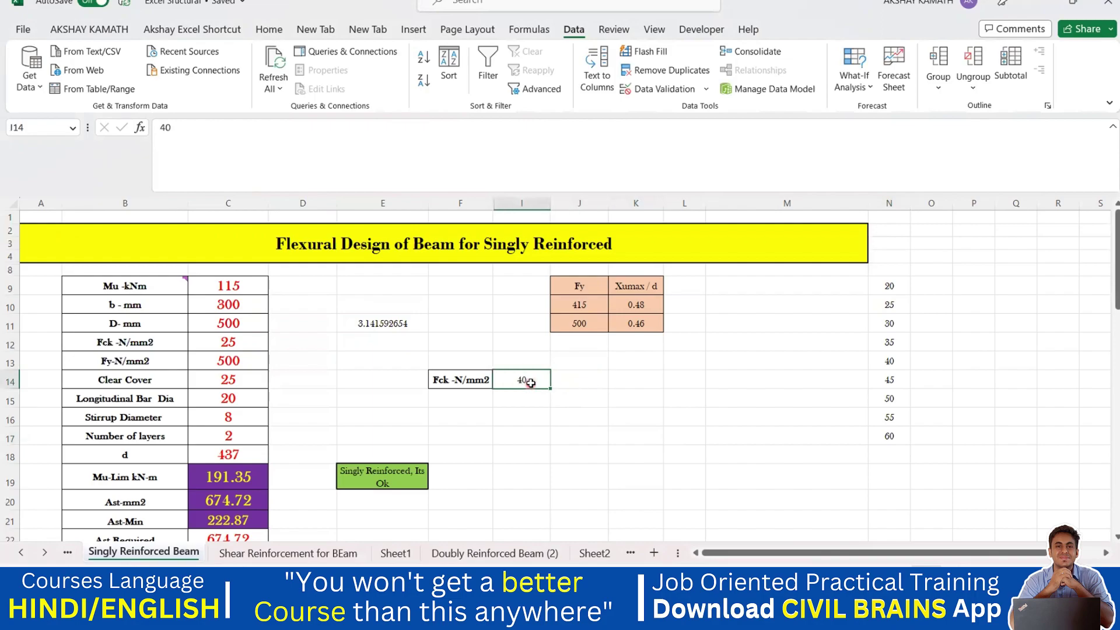
text(100)
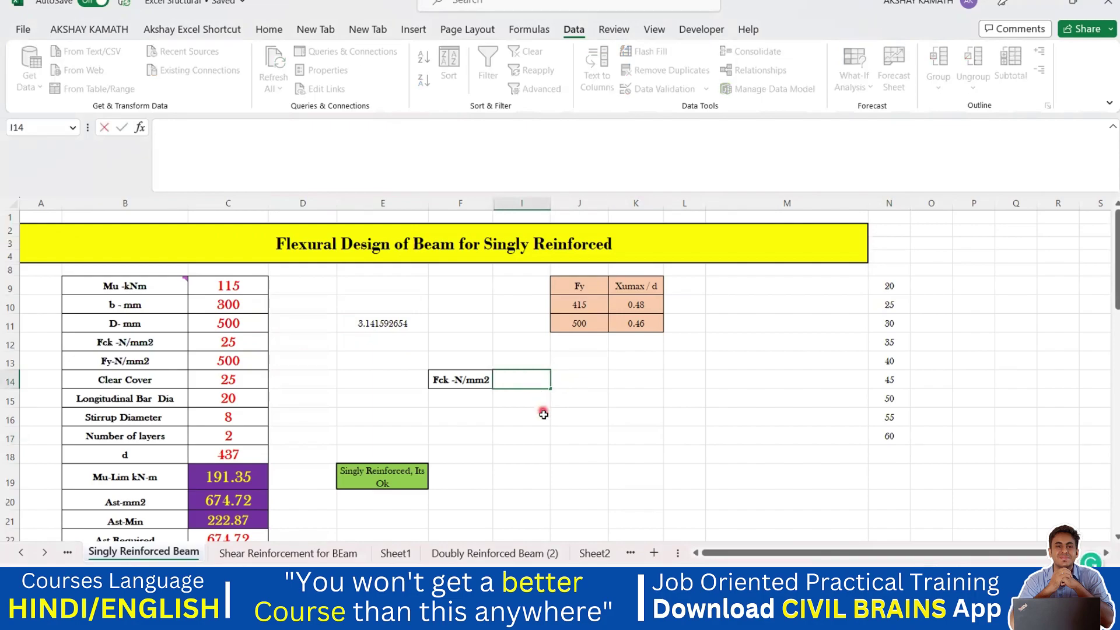
click(576, 442)
click(535, 382)
key(Delete)
click(582, 432)
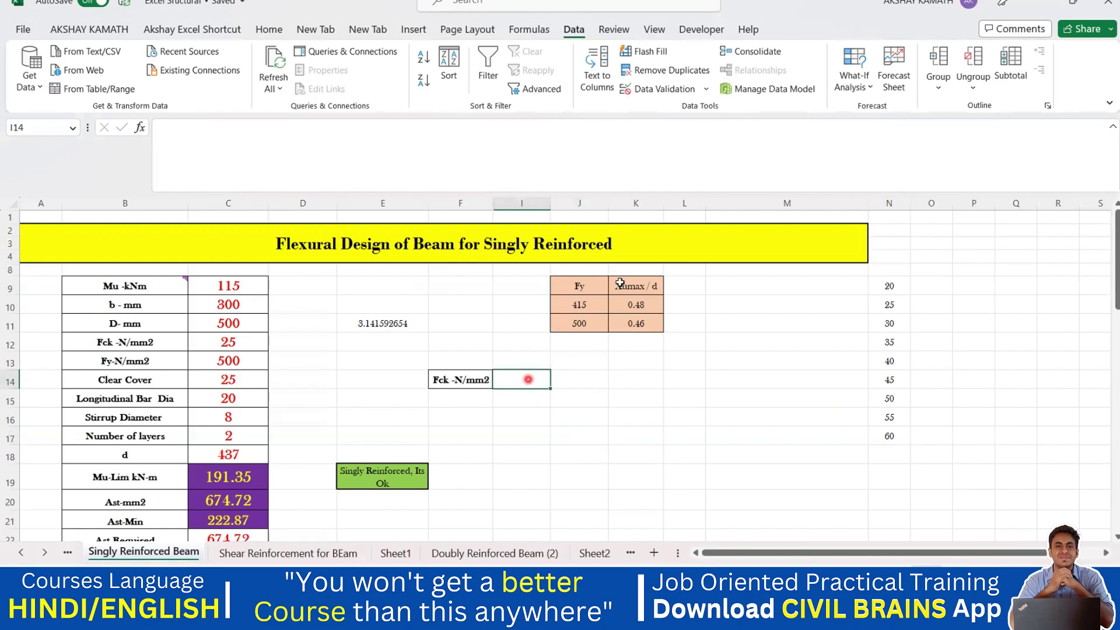
Add list data validation to cell I14 with the cell range =$N$9:$N$17 as its source.
click(659, 89)
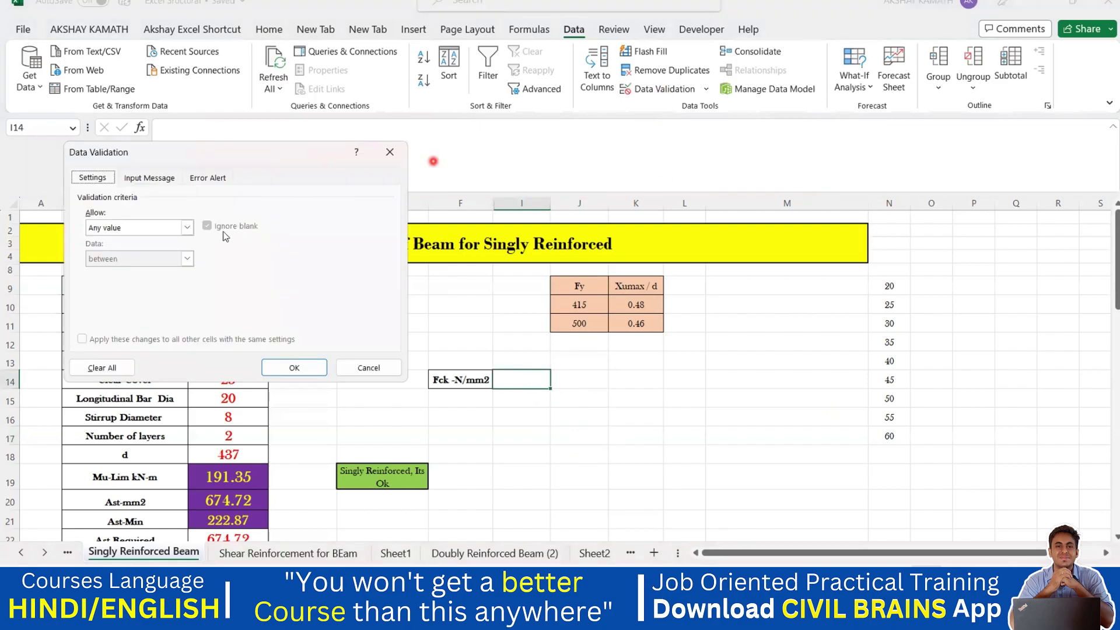
click(188, 228)
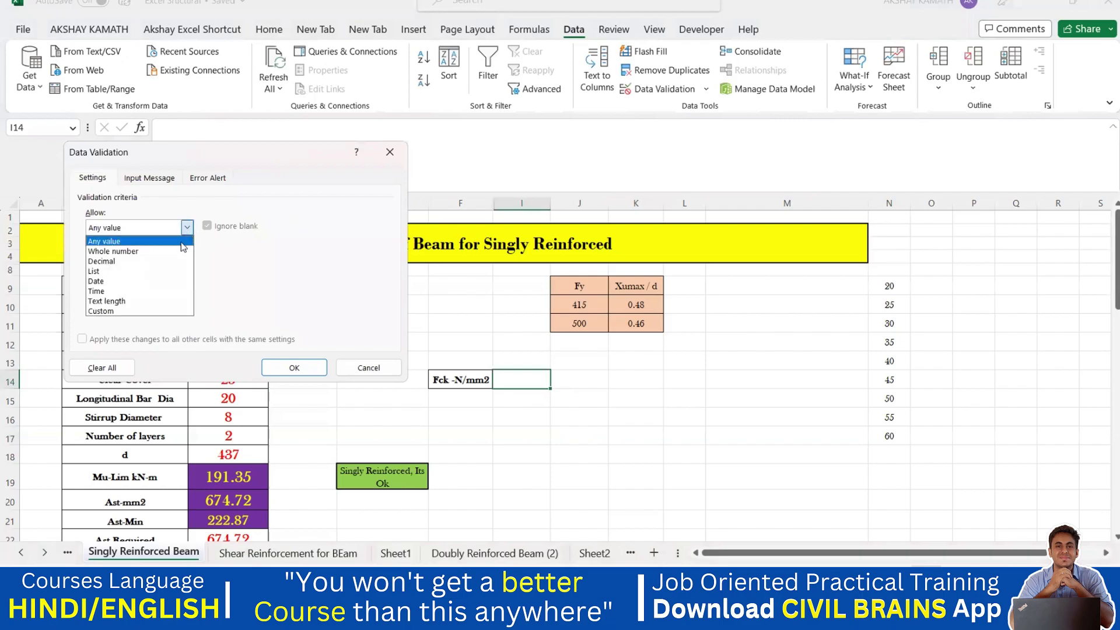
click(161, 271)
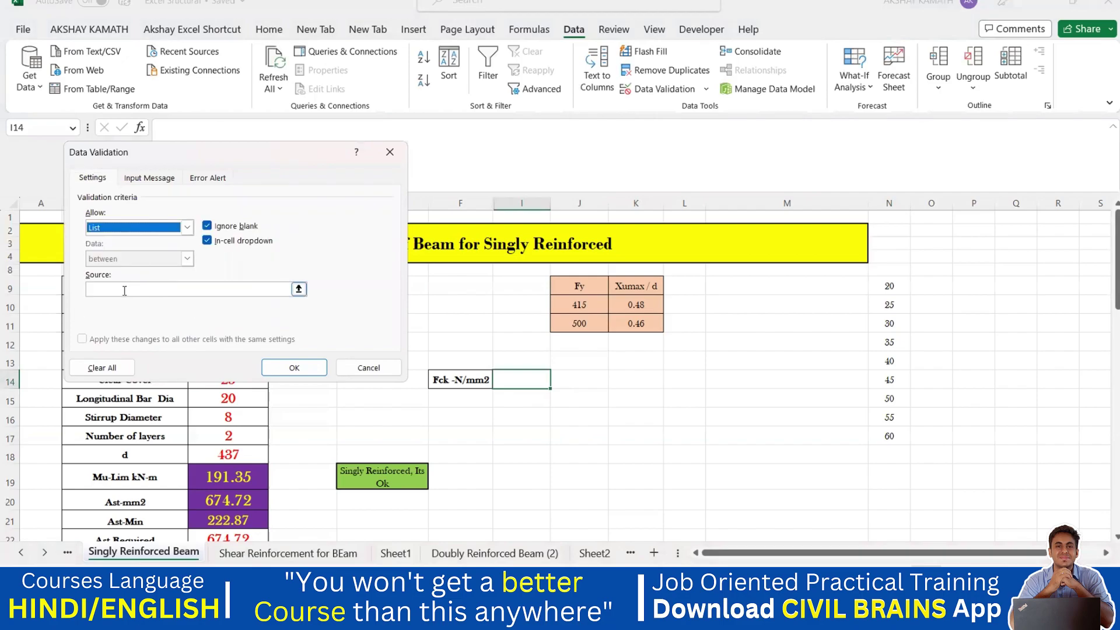
click(124, 290)
drag(890, 284, 887, 435)
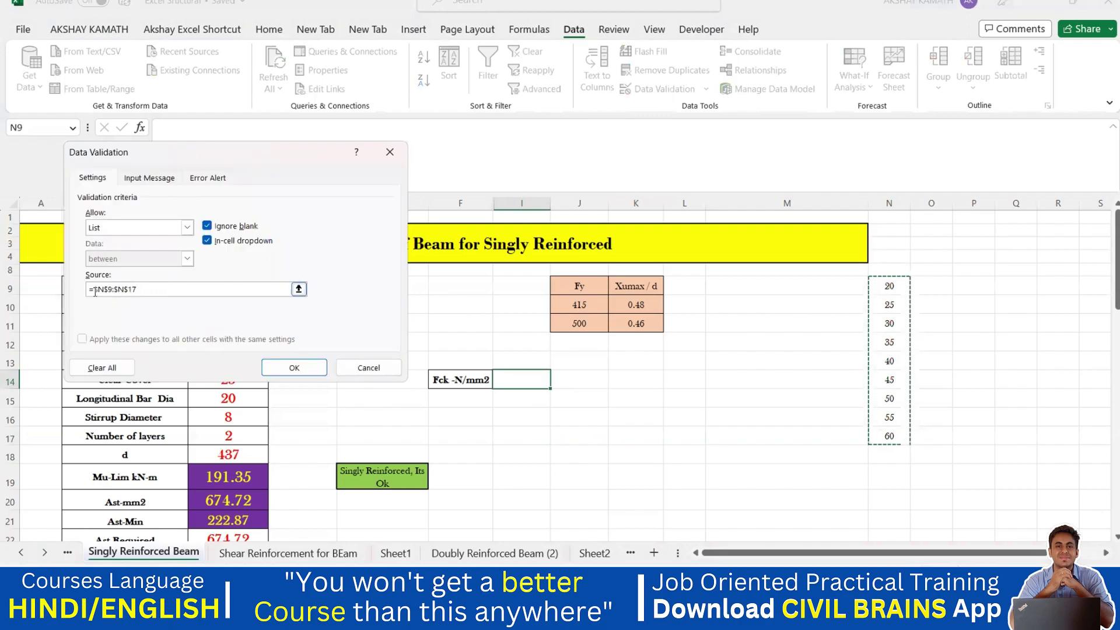
click(893, 206)
click(891, 284)
click(287, 368)
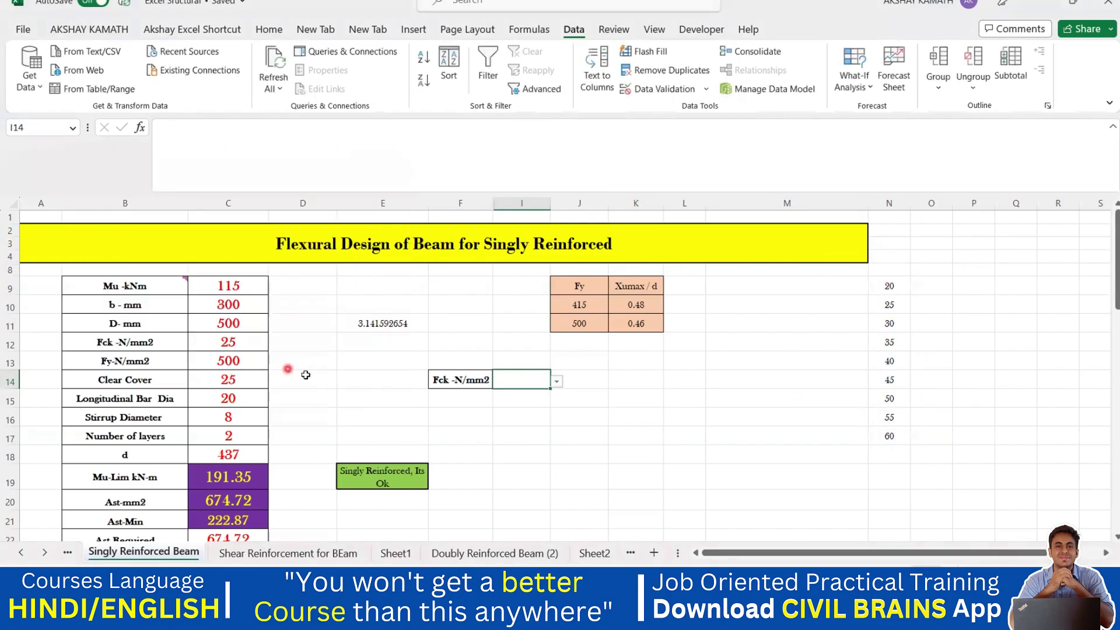
Choose 60 from the drop-down list in cell I14 and check it against the source values in N9 to N17.
click(559, 381)
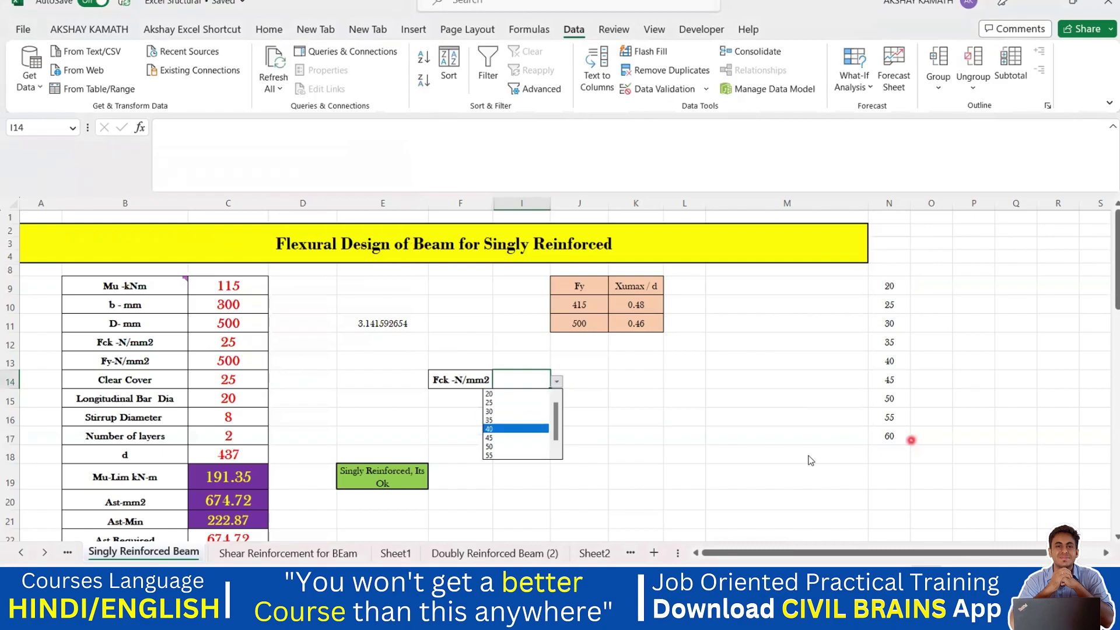
scroll(561, 422, down, 1)
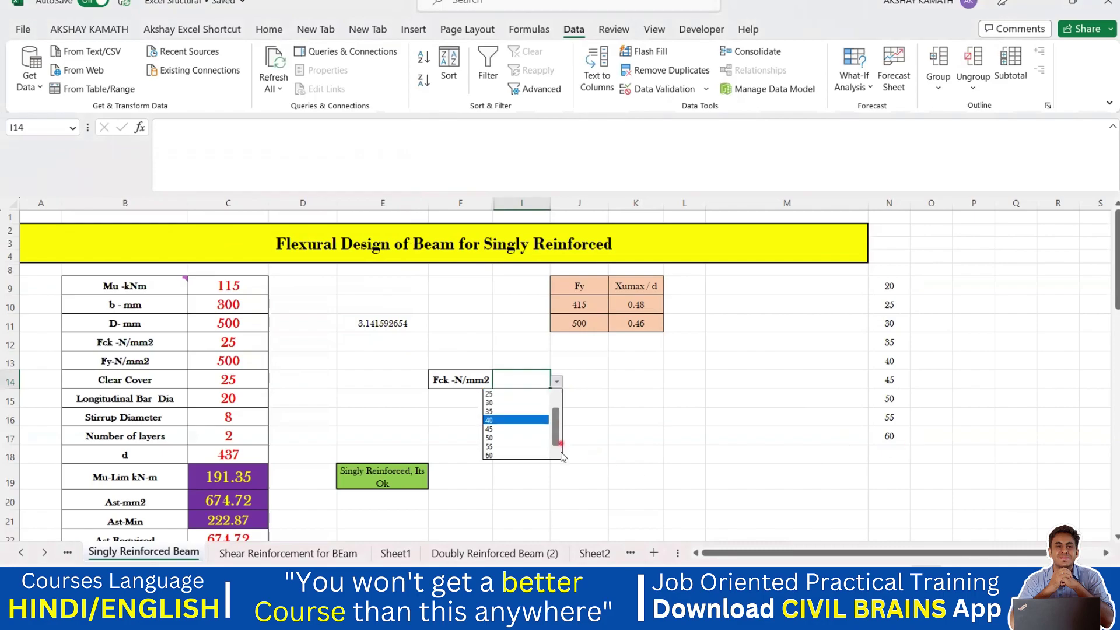
click(512, 455)
click(603, 448)
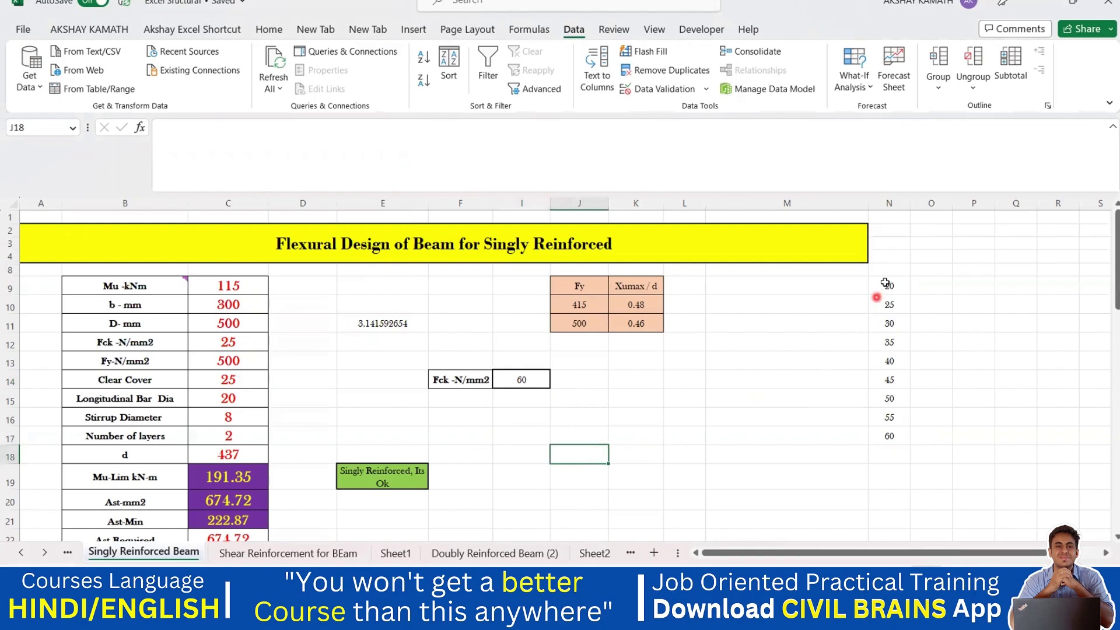
drag(888, 286, 888, 436)
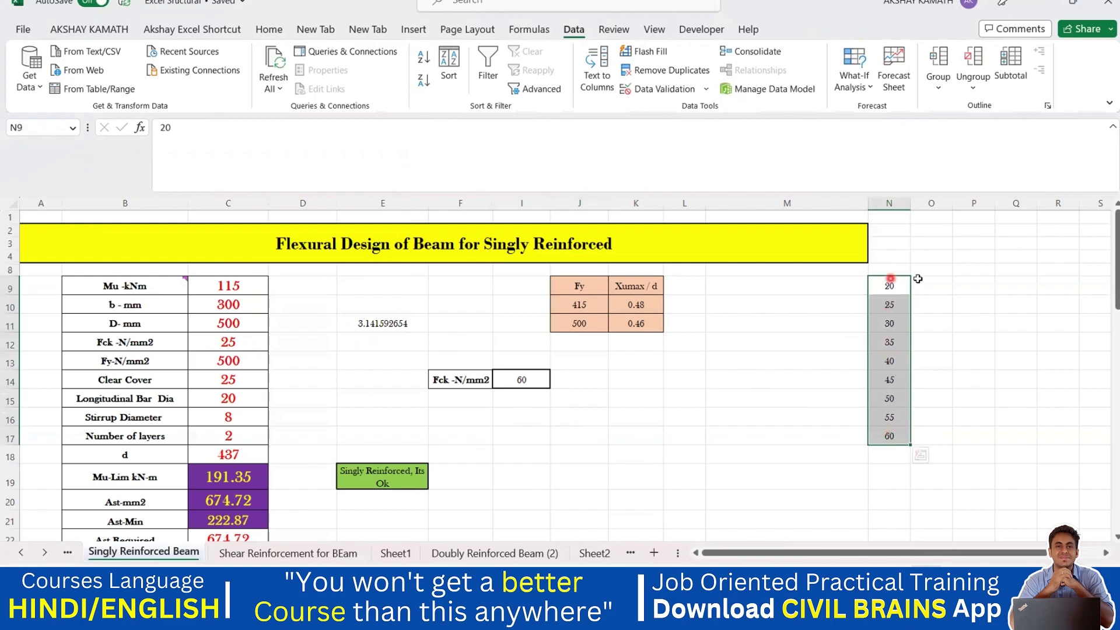
click(696, 415)
click(695, 399)
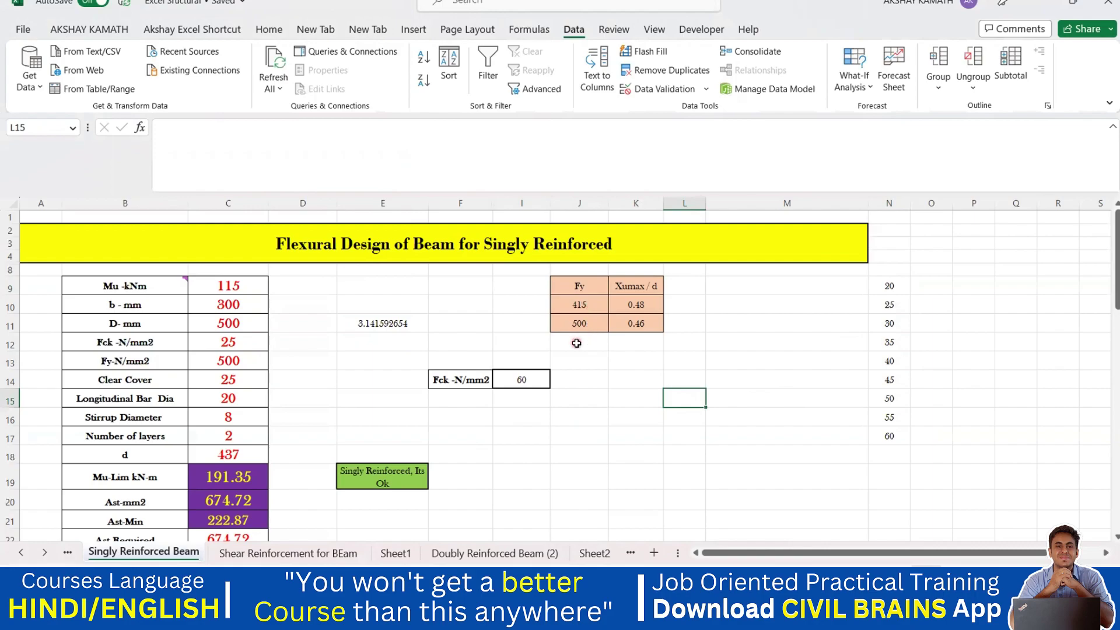
Add 600 and 650 to the typed list source of the Fy cell C13 and choose 500 from its drop-down list.
click(135, 376)
click(158, 362)
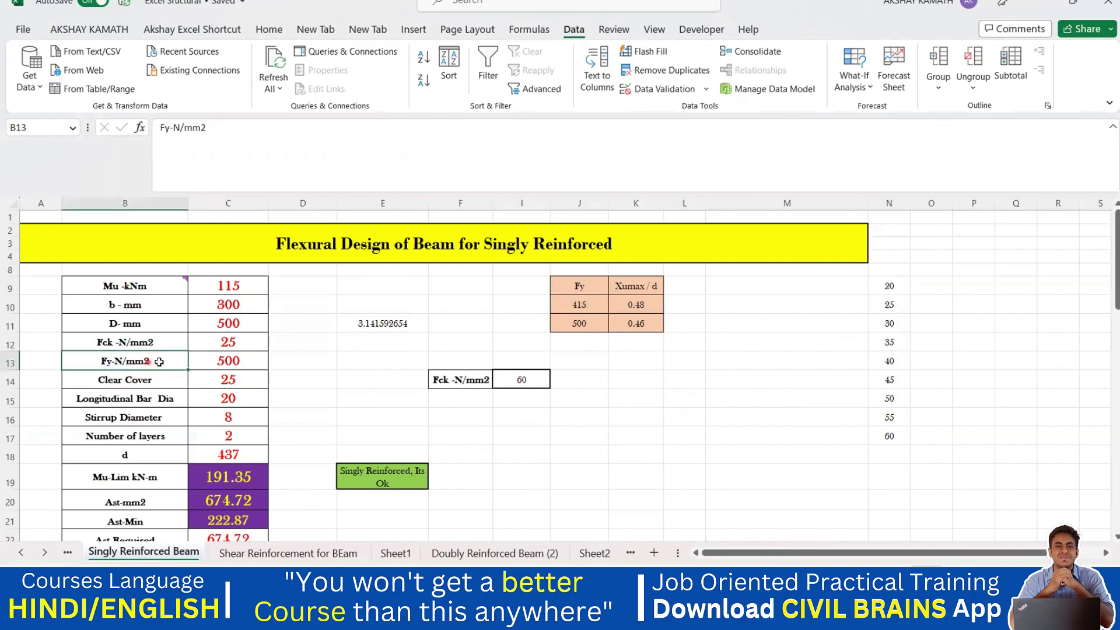
click(228, 360)
click(274, 362)
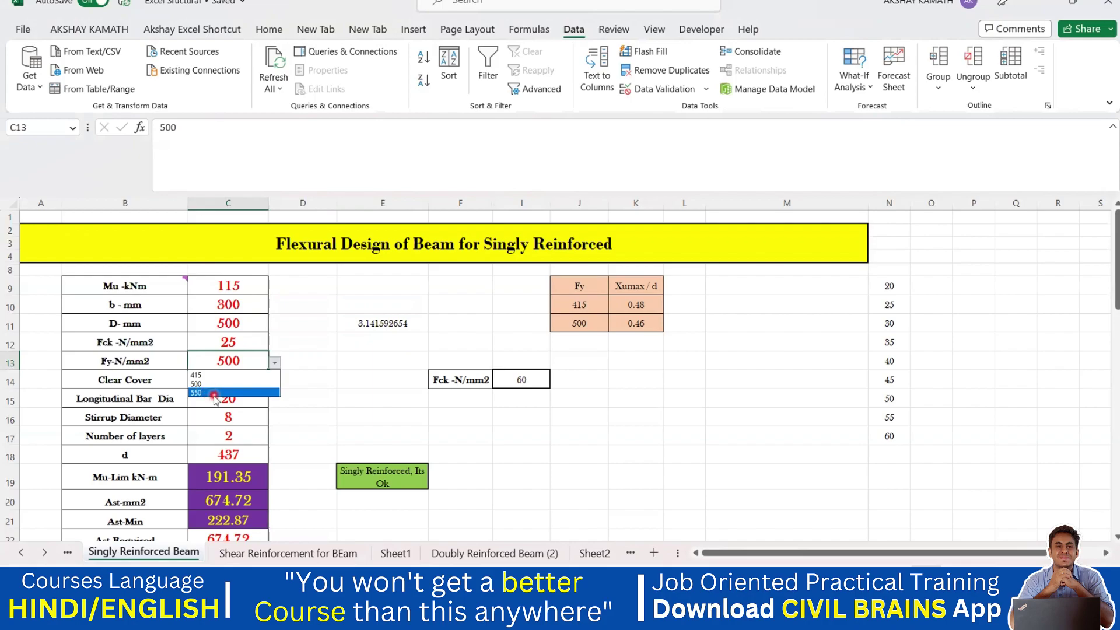
key(Escape)
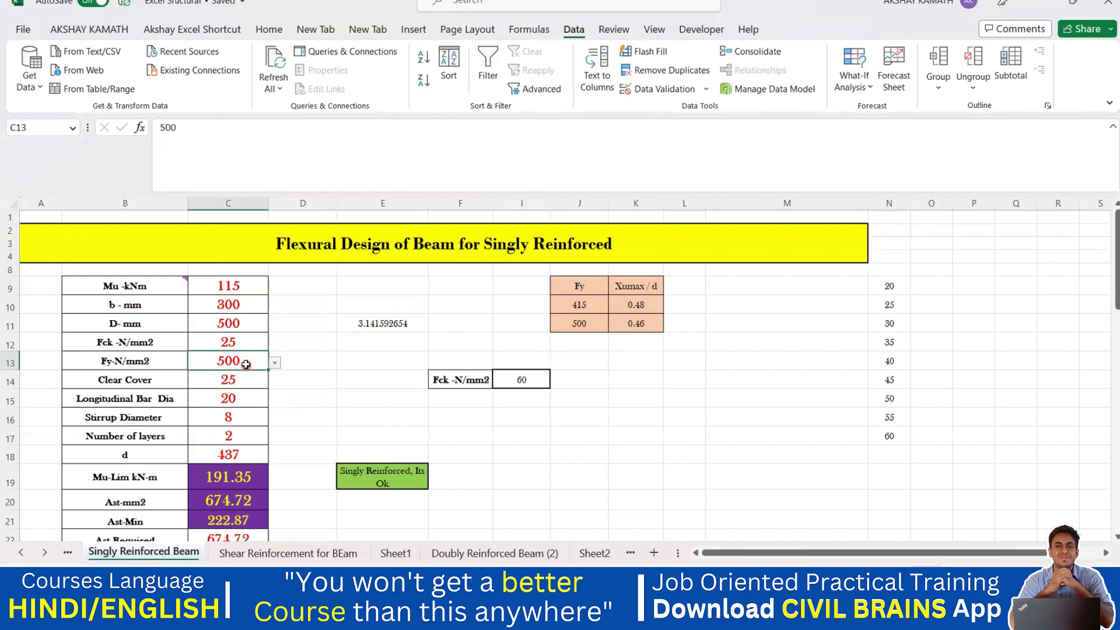
click(685, 89)
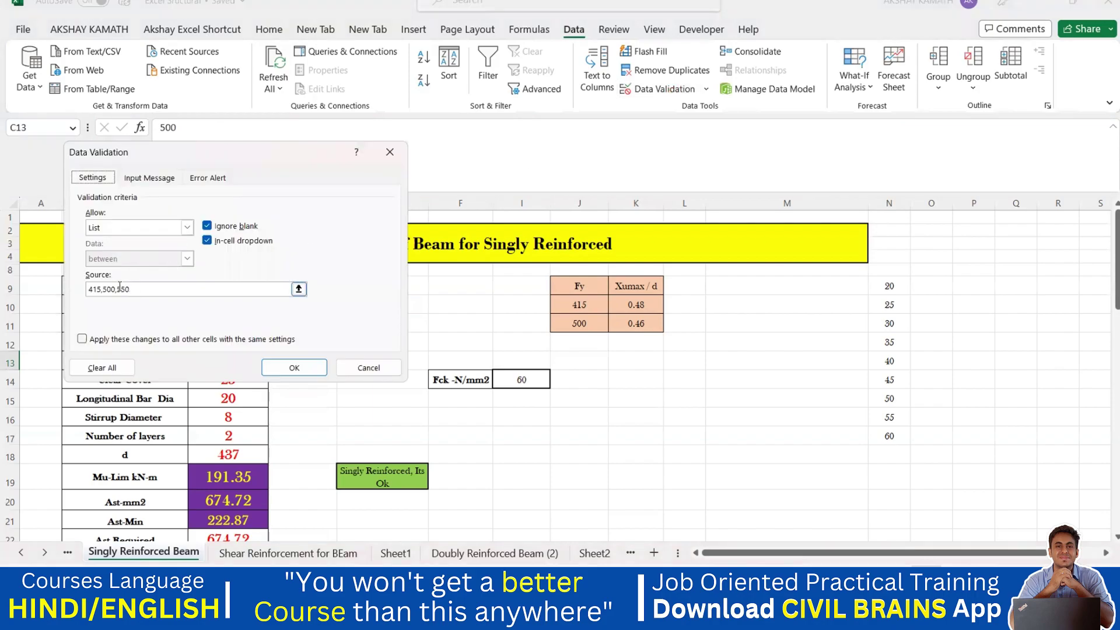
click(101, 291)
click(142, 291)
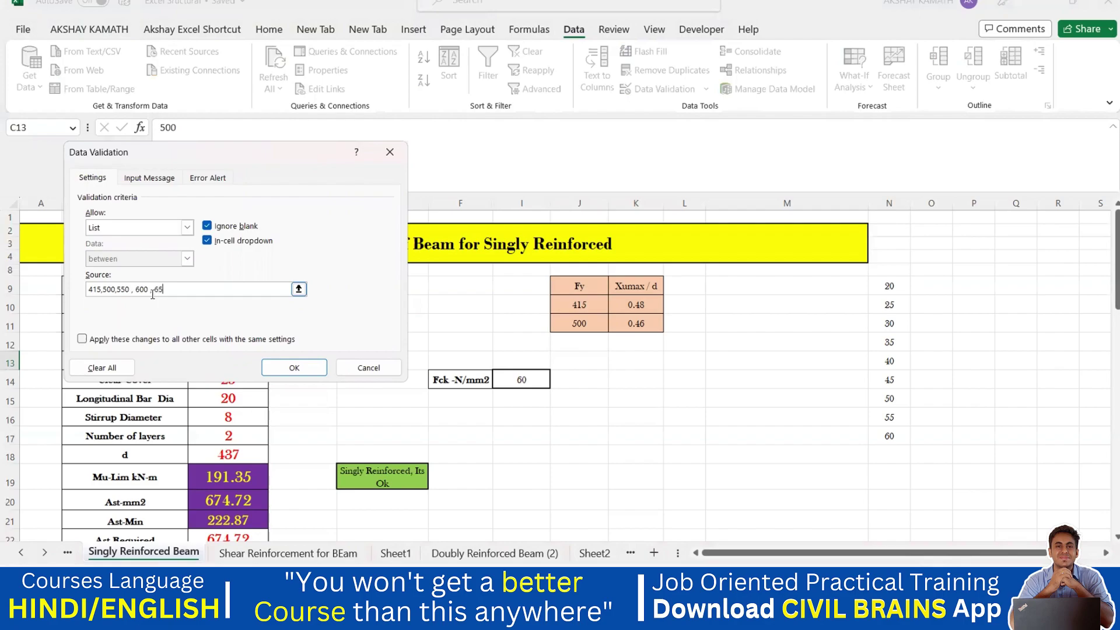
click(294, 367)
click(278, 362)
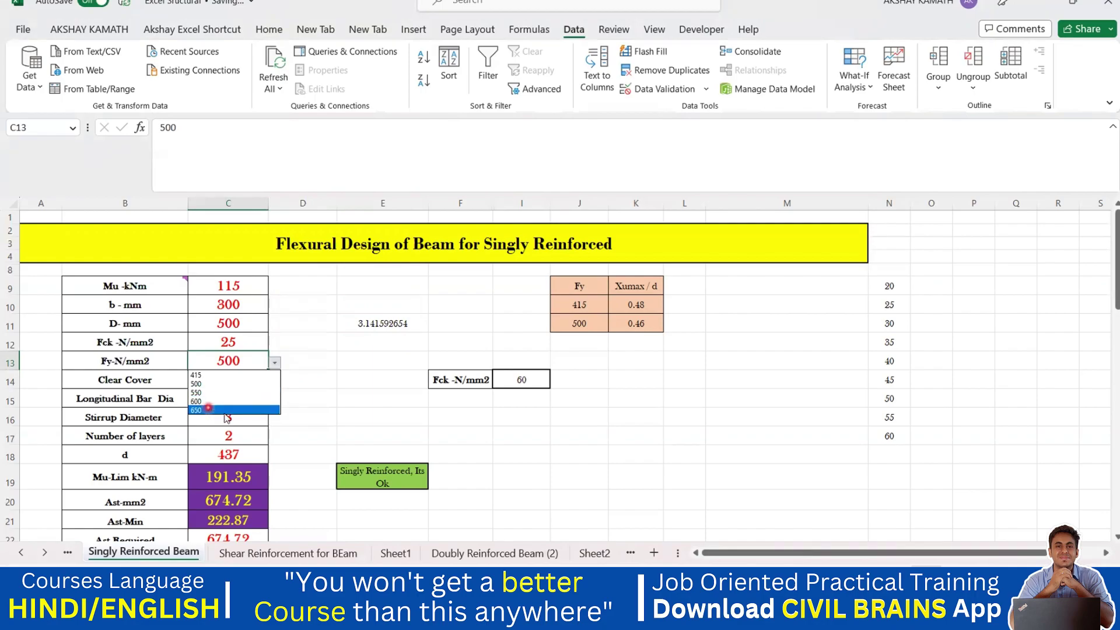
click(196, 384)
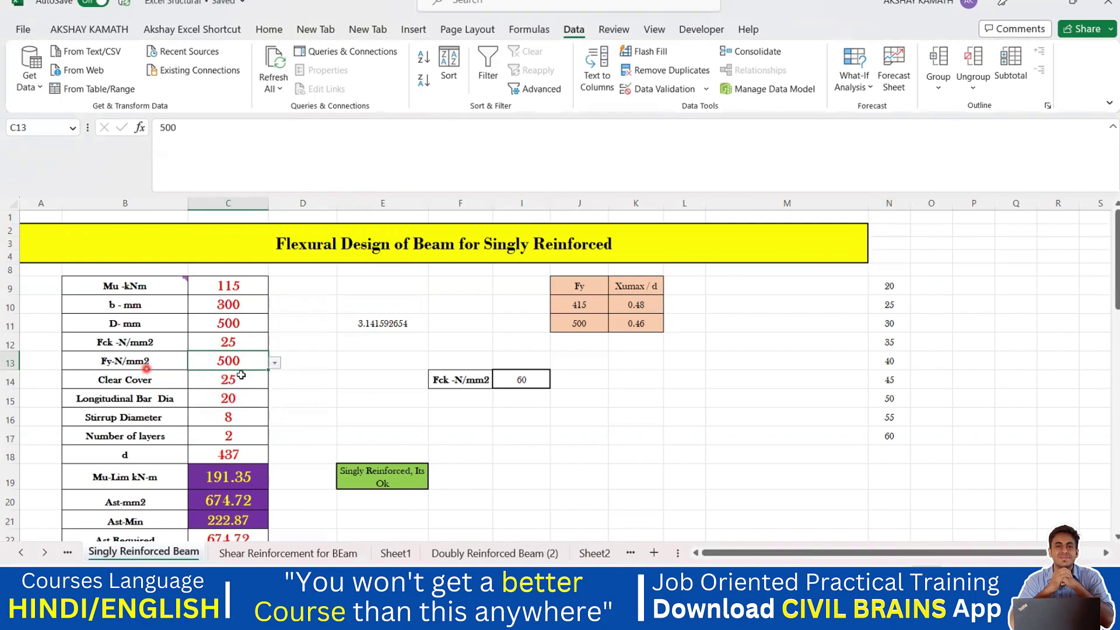
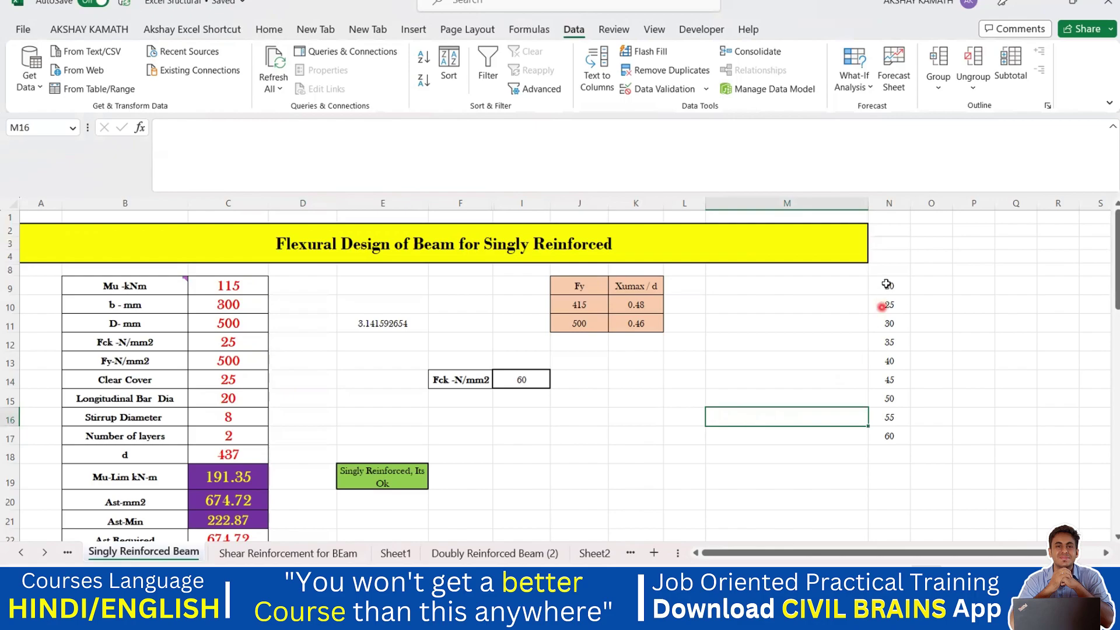
Enter 65, 70, 75 and 80 below the existing Fck values in cells N18 to N21.
click(536, 383)
click(558, 383)
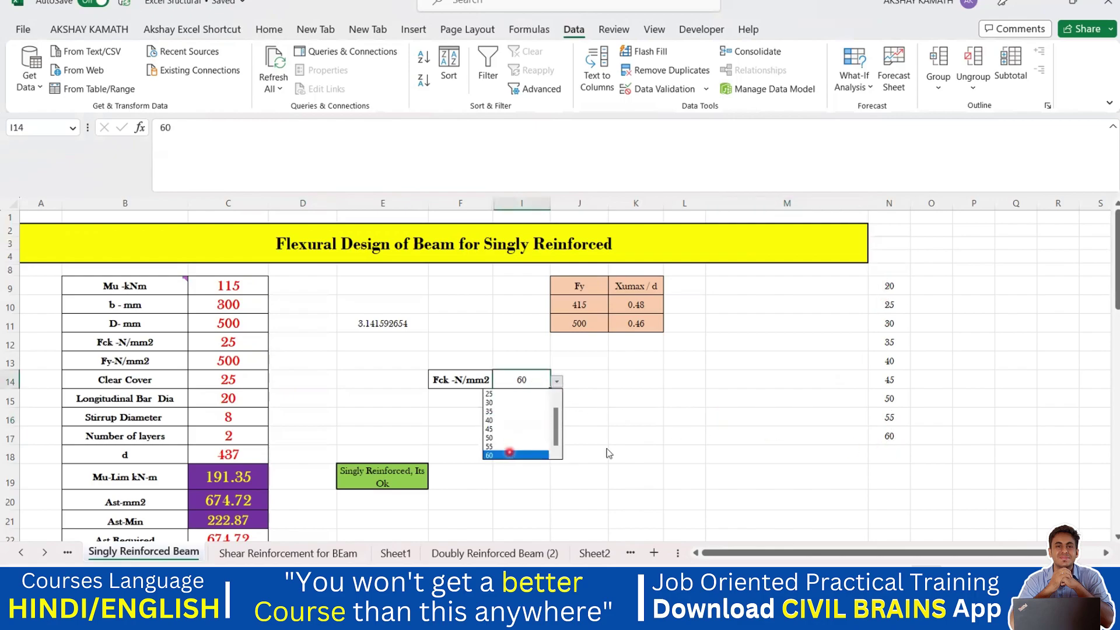
click(641, 447)
click(893, 453)
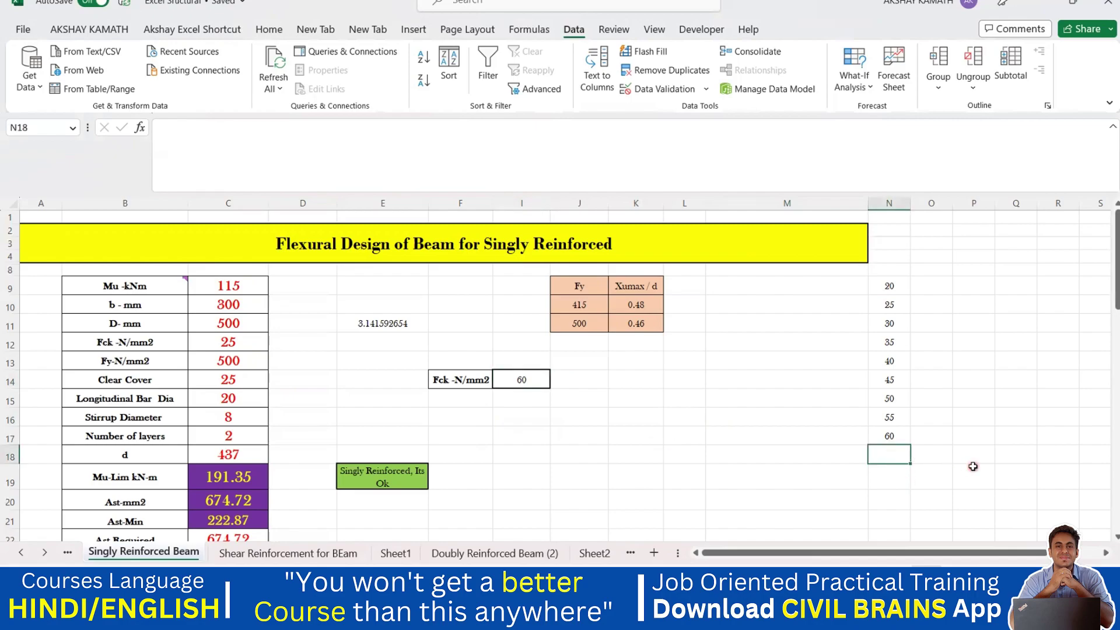
text(65)
key(Return)
text(70)
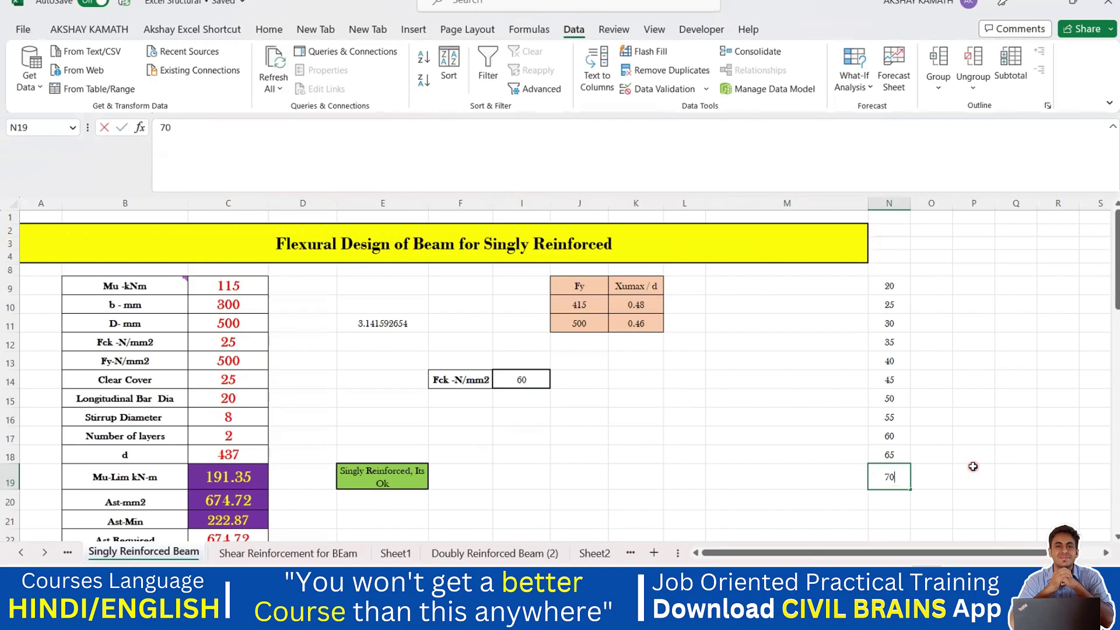
key(Return)
text(75)
key(Return)
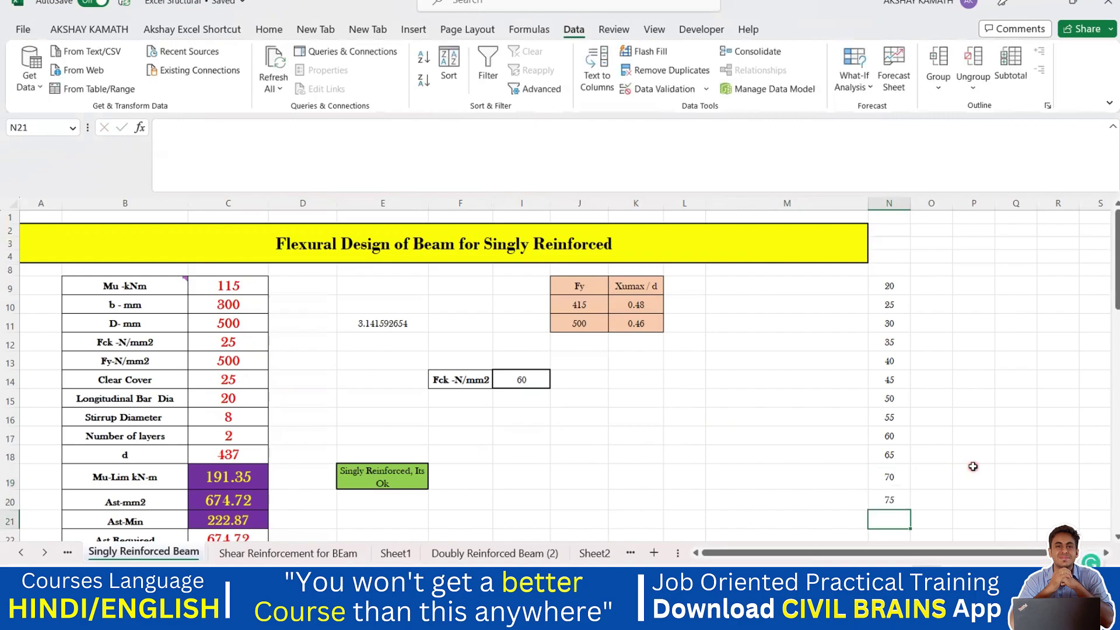
text(80)
key(Return)
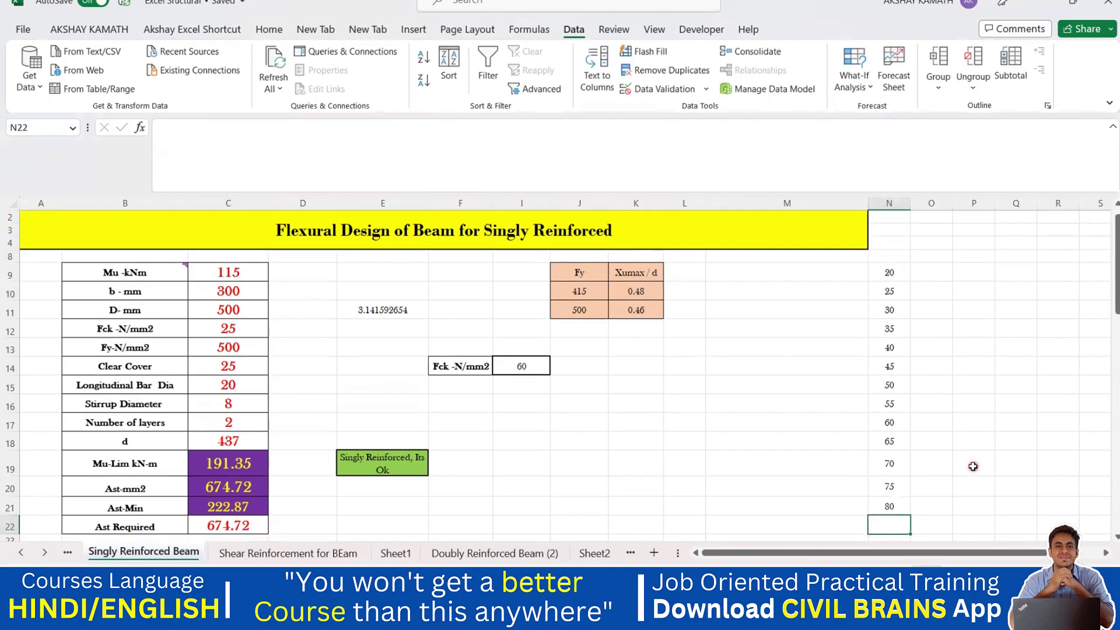
Check whether the drop-down list in cell I14 offers the added values, choosing 60.
click(542, 370)
click(558, 368)
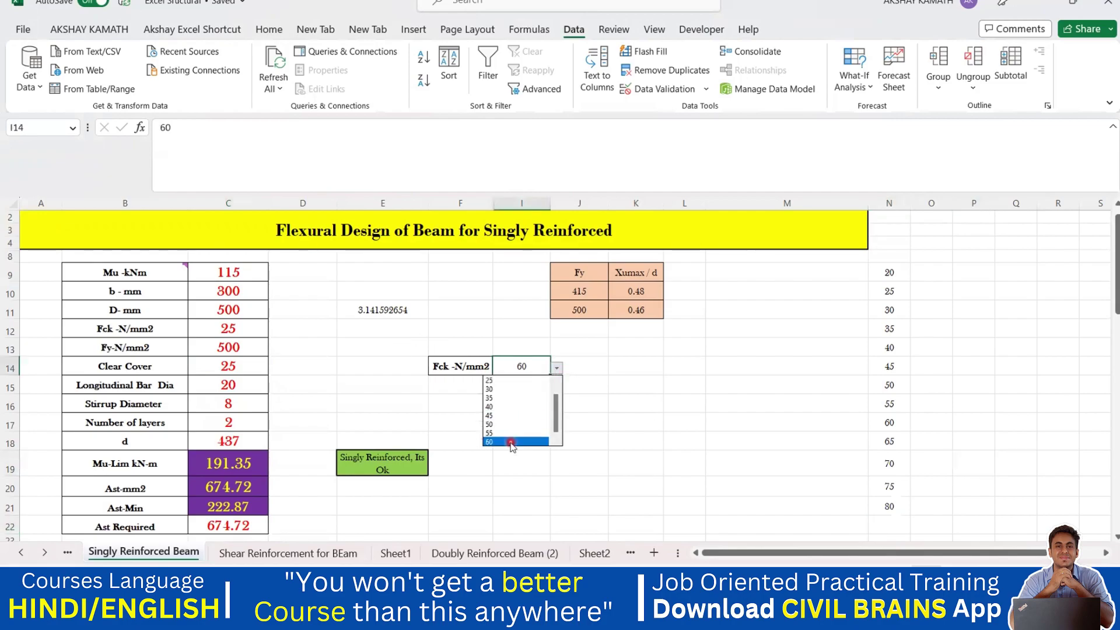
click(506, 442)
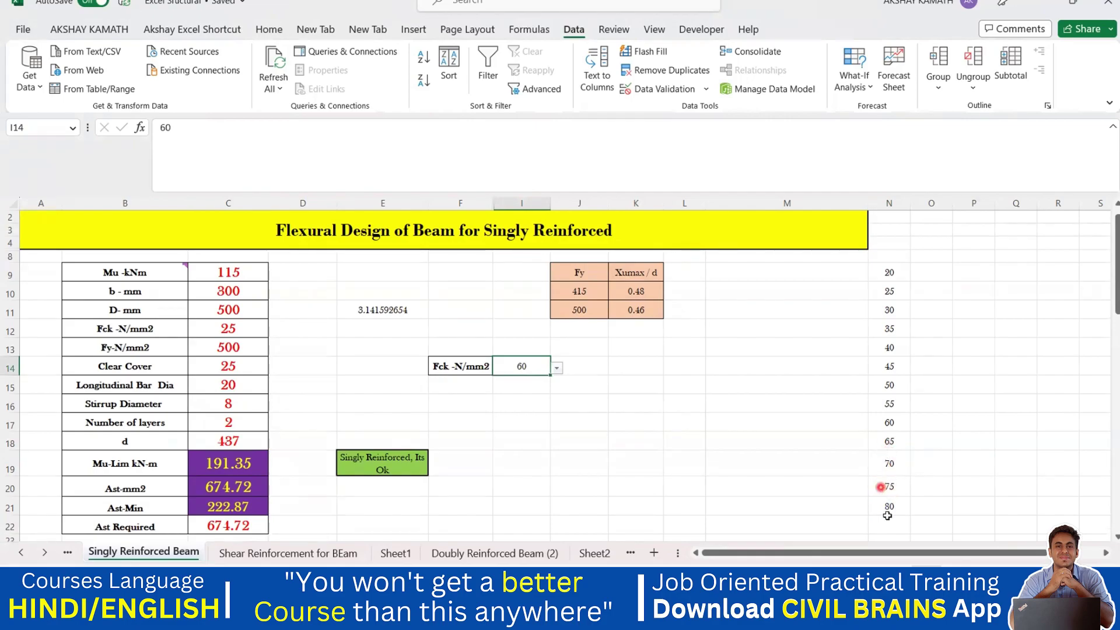
click(772, 460)
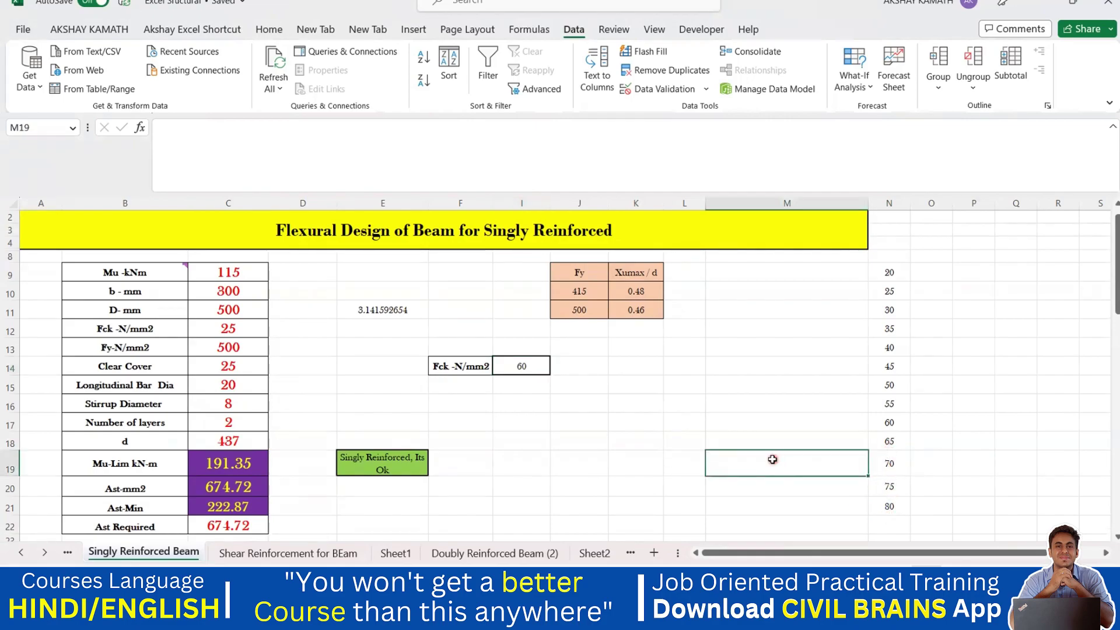
click(532, 369)
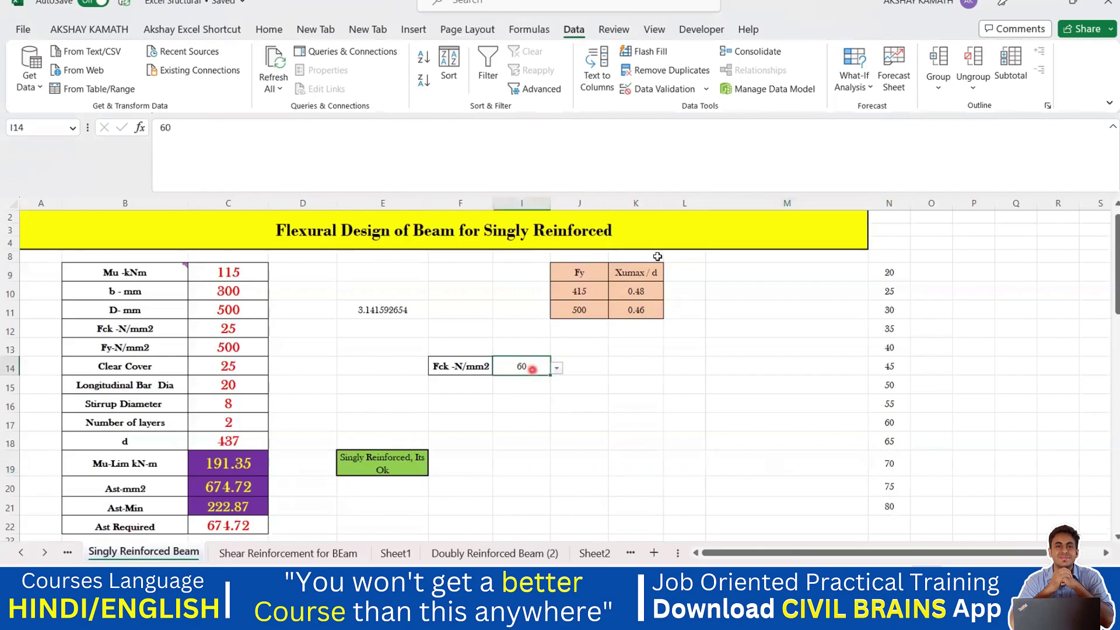
click(659, 89)
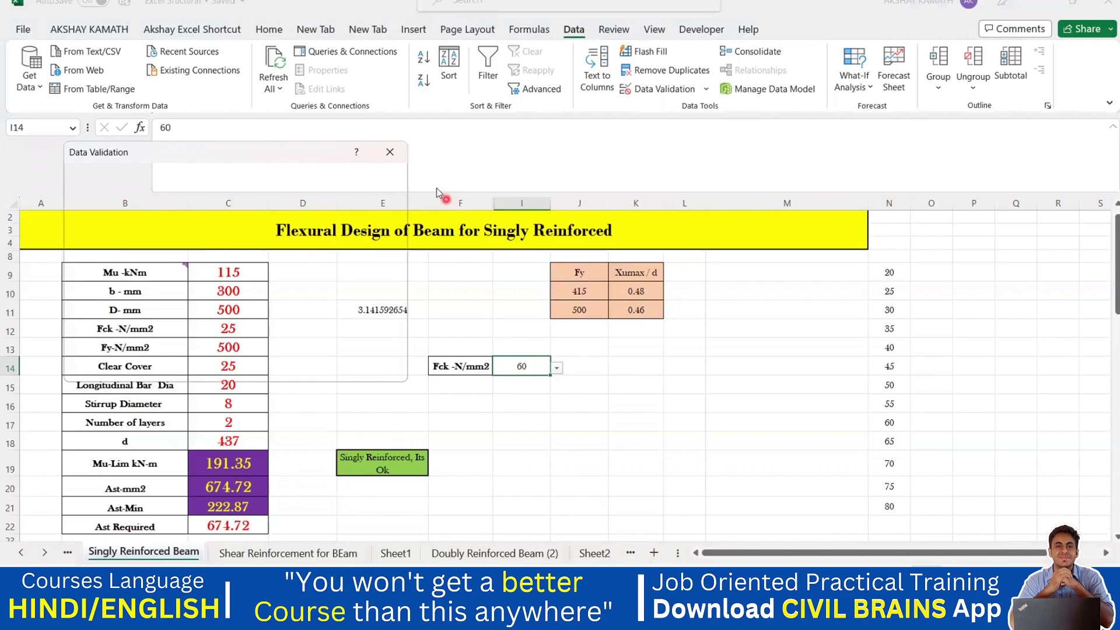
click(390, 152)
click(631, 393)
Try to extend the source range of cell I14's drop-down list over the added values in column N.
click(516, 366)
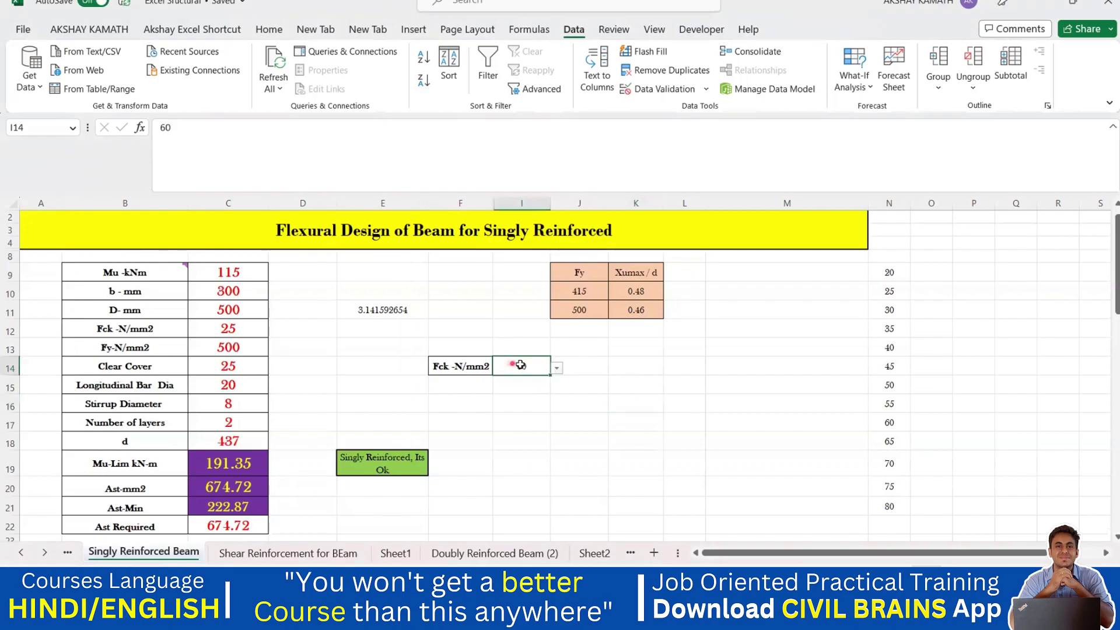
click(746, 90)
click(661, 90)
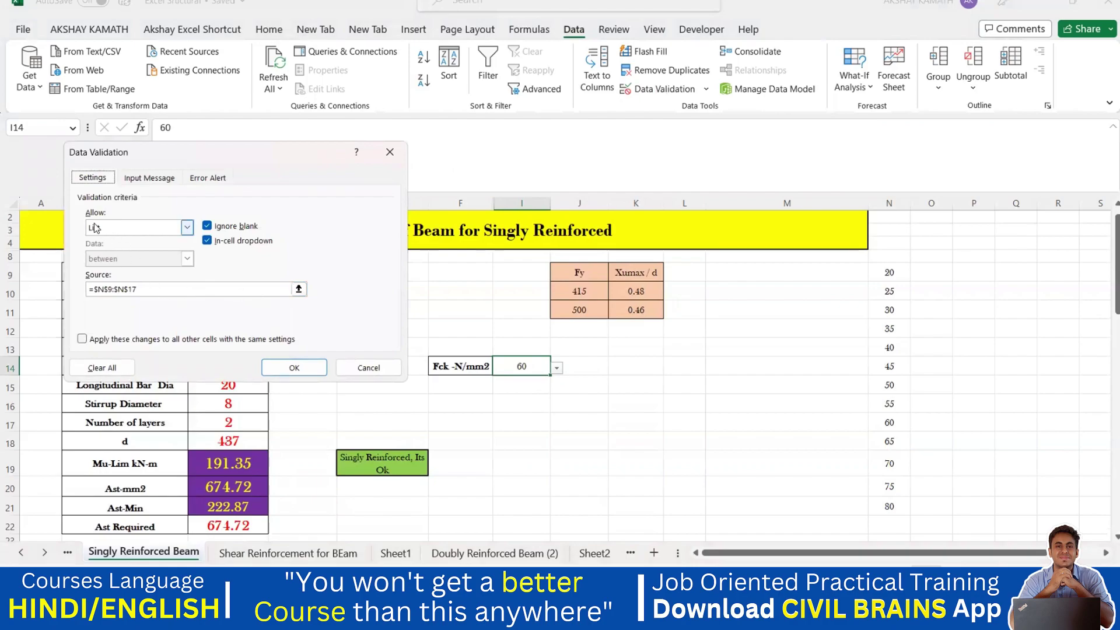
click(141, 291)
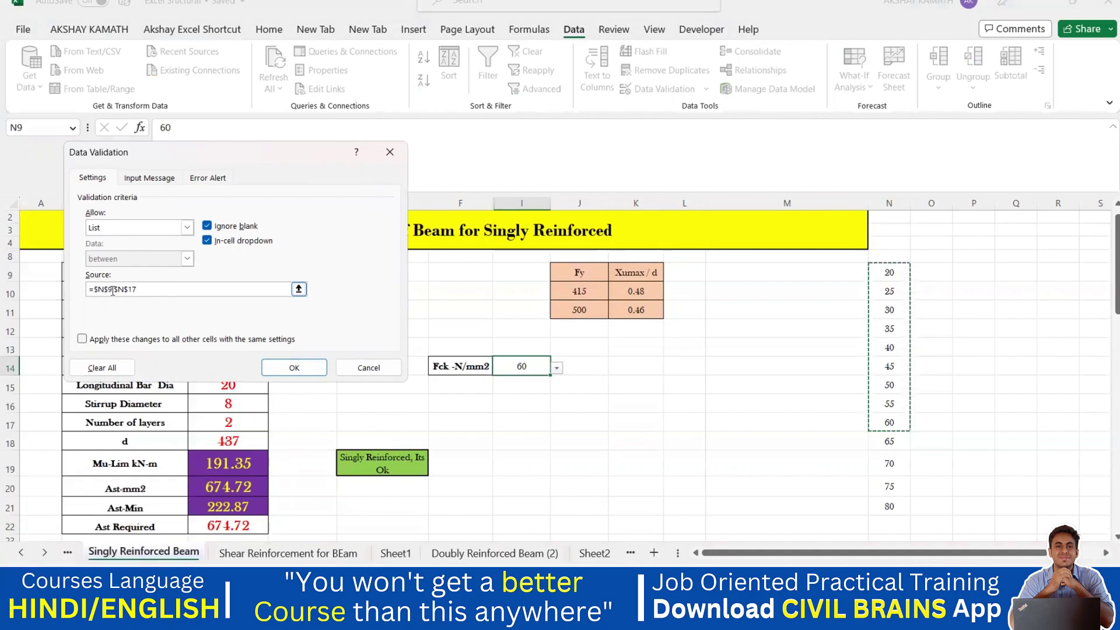
drag(887, 269, 892, 419)
drag(907, 428, 904, 470)
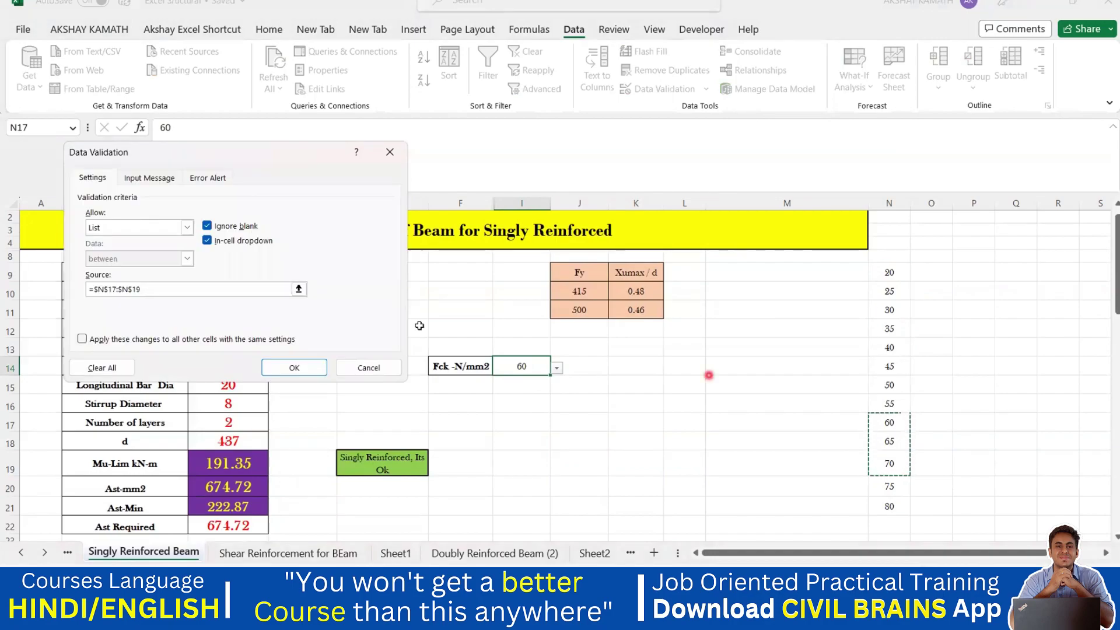
double_click(230, 289)
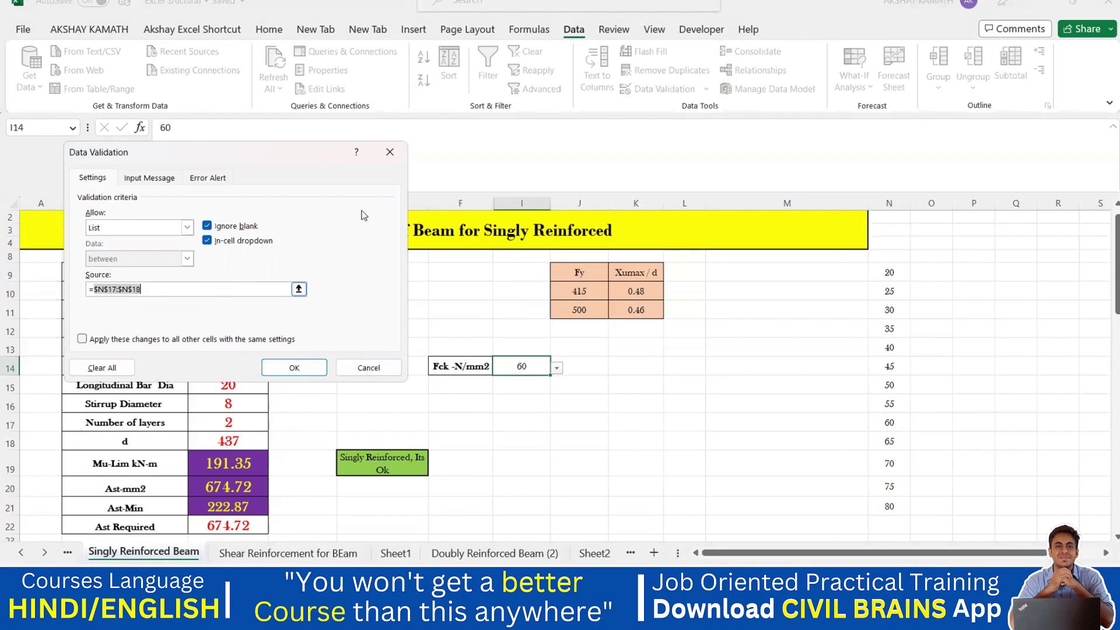
click(389, 153)
click(823, 423)
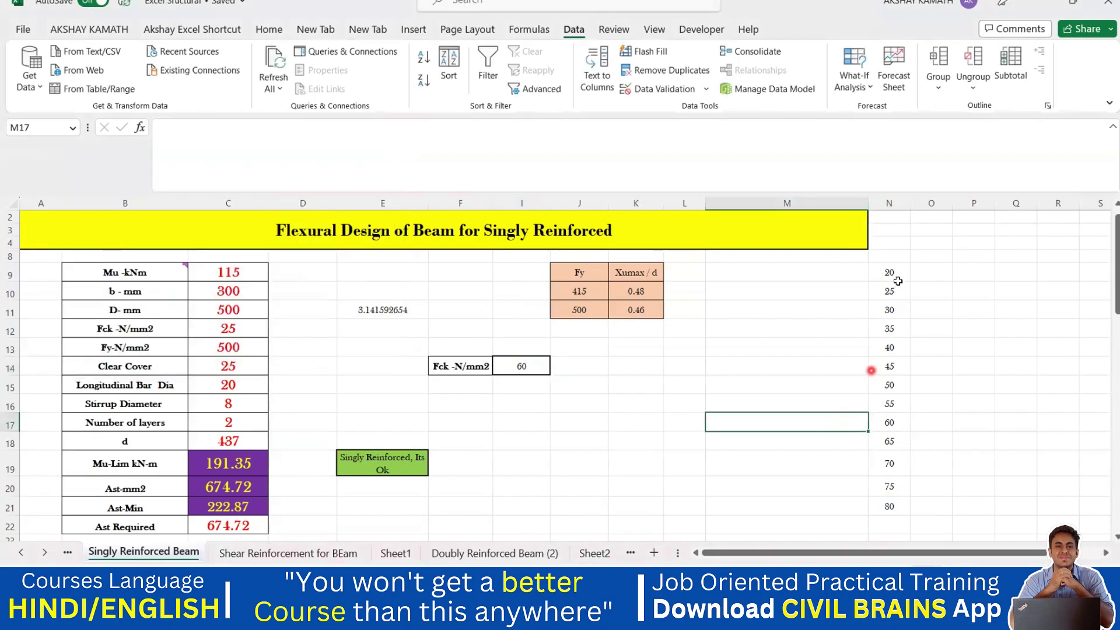
Extend the list source of cell I14's data validation to the range N9 to N21.
click(521, 367)
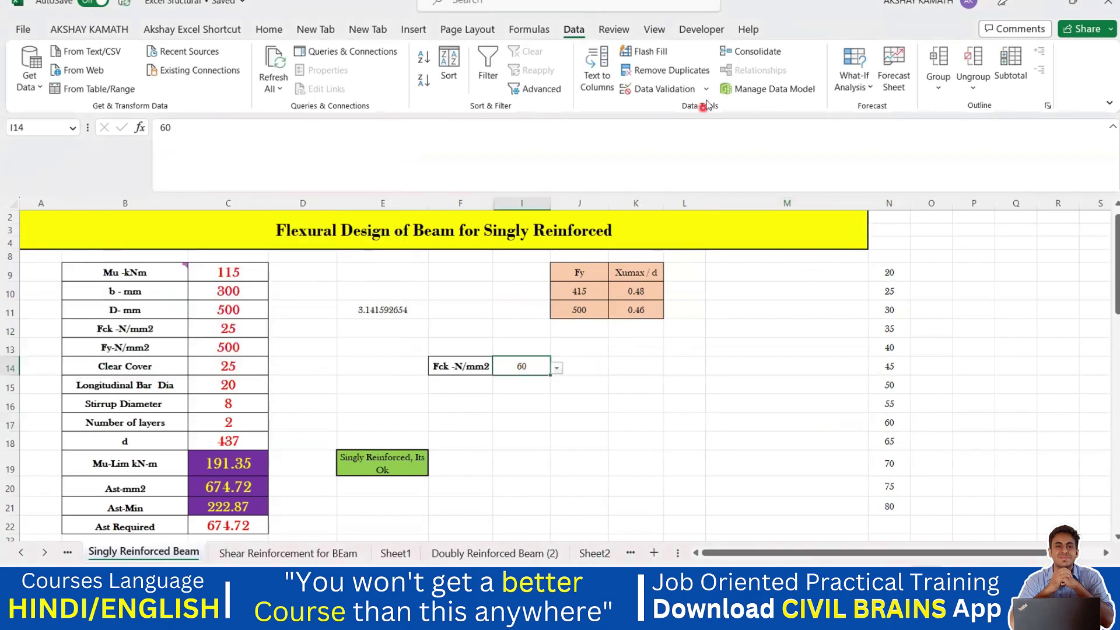
click(680, 93)
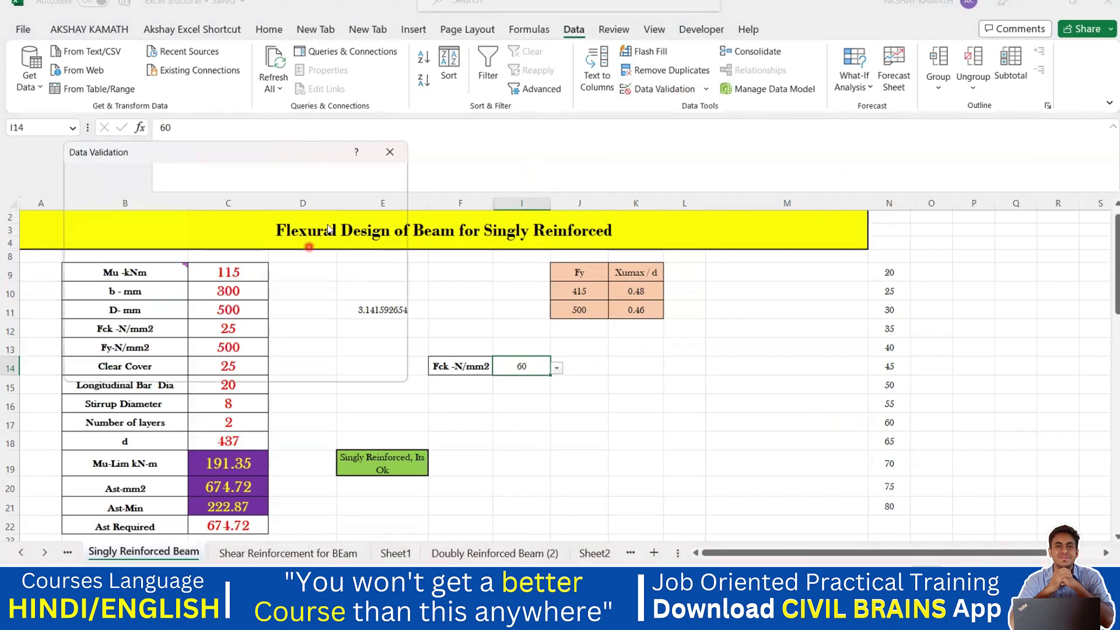
click(390, 152)
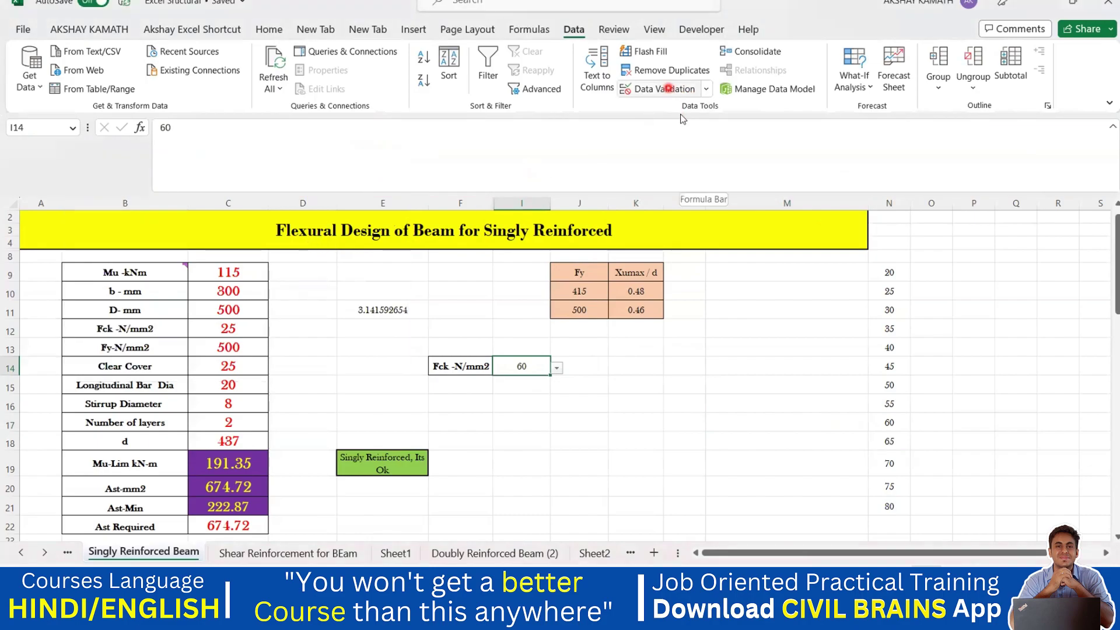
click(665, 89)
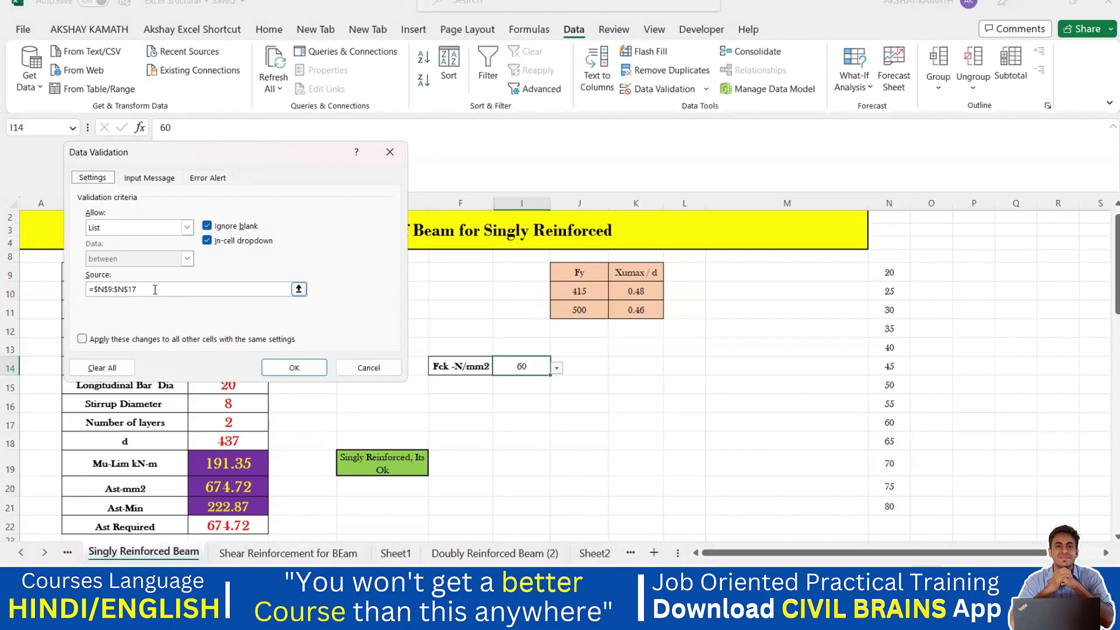
click(895, 281)
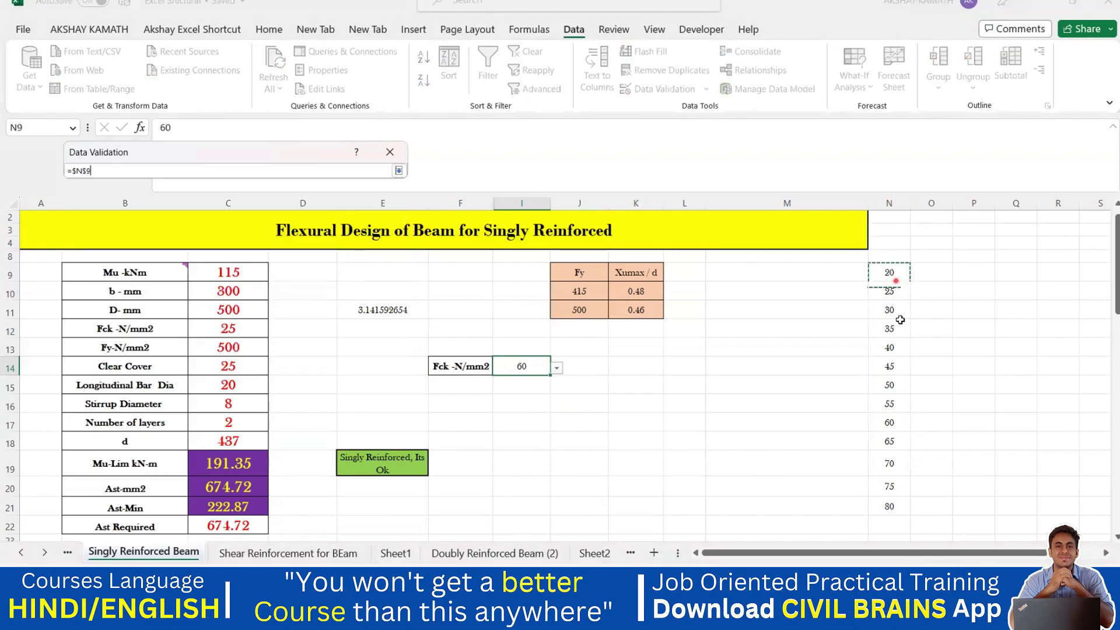
drag(899, 320, 898, 507)
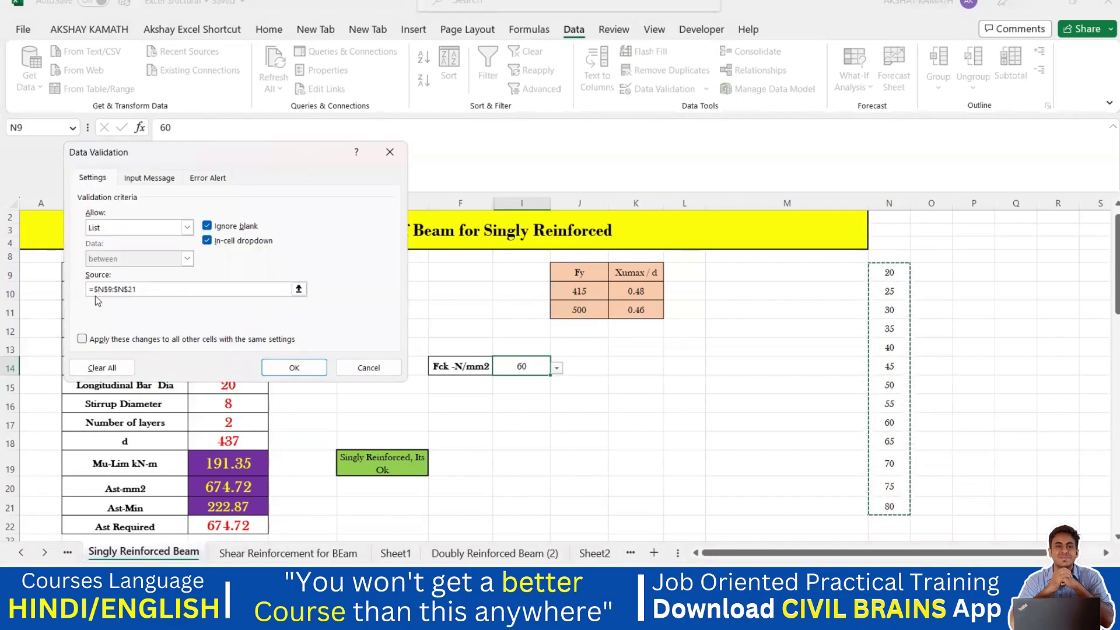
click(320, 370)
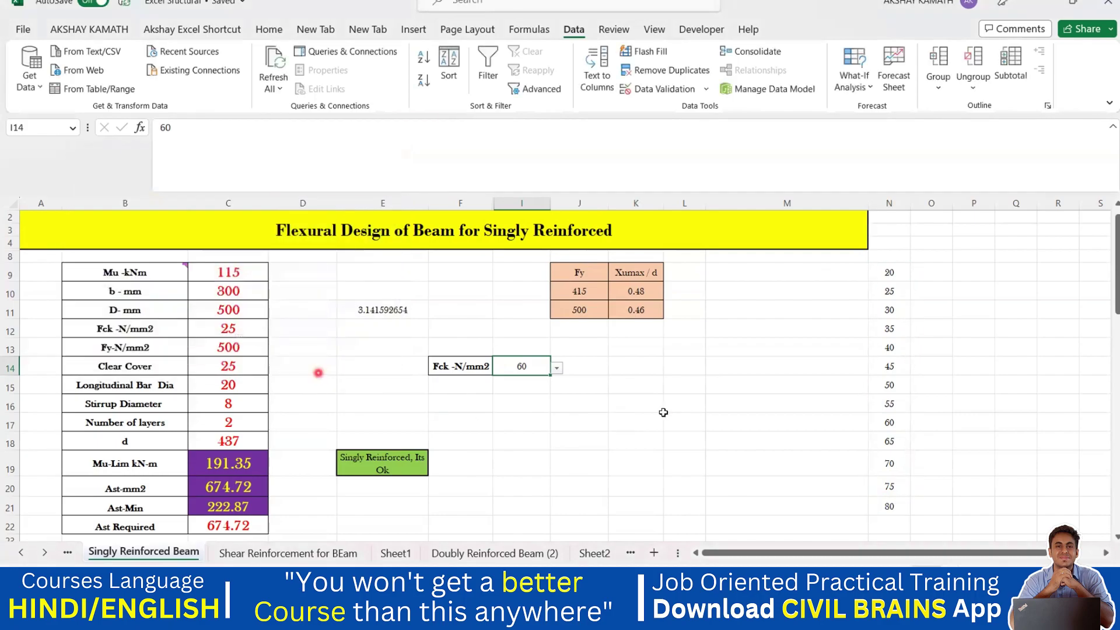
Choose 80 from the drop-down list in the Fck cell I14.
click(507, 368)
click(558, 369)
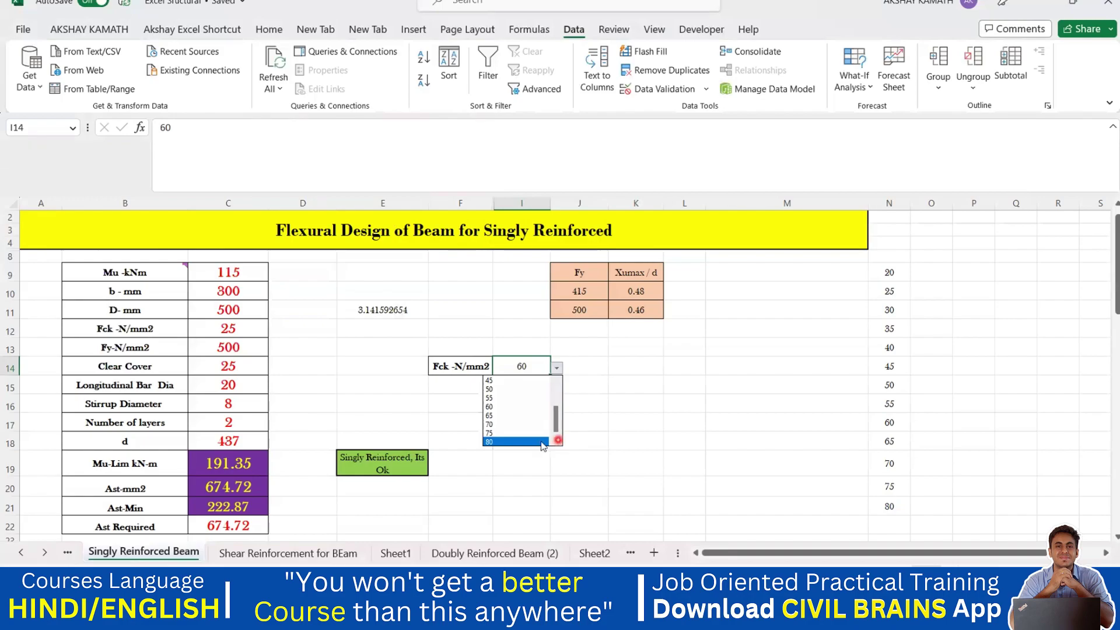
click(496, 441)
click(508, 457)
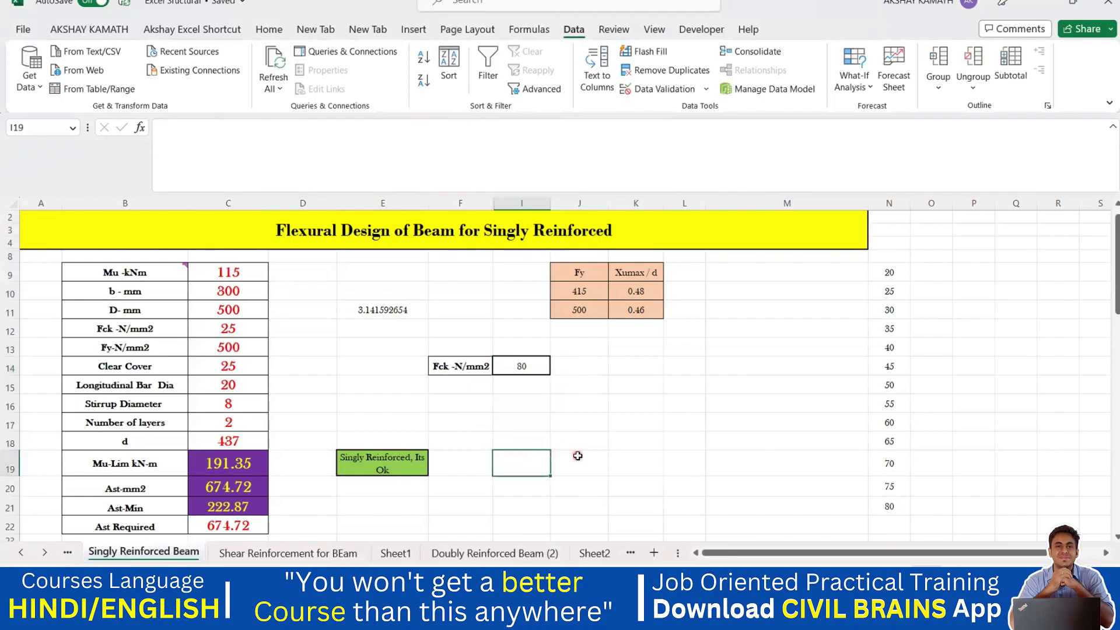
Enter 85, 90, 95 and 100 below the existing Fck values in cells N22 to N25.
scroll(915, 460, down, 2)
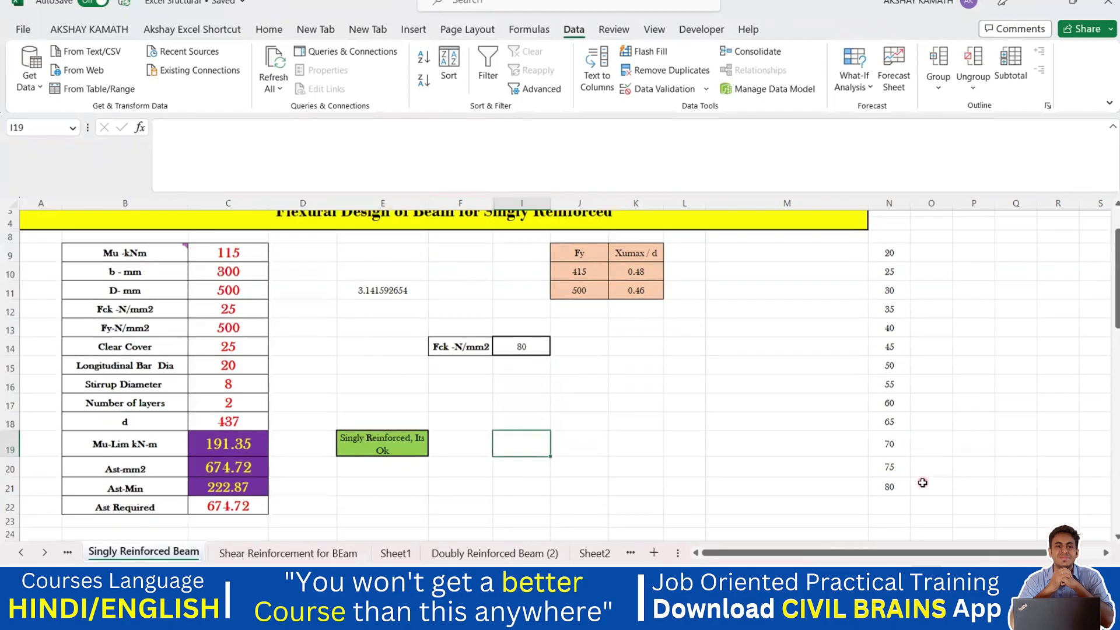
click(897, 431)
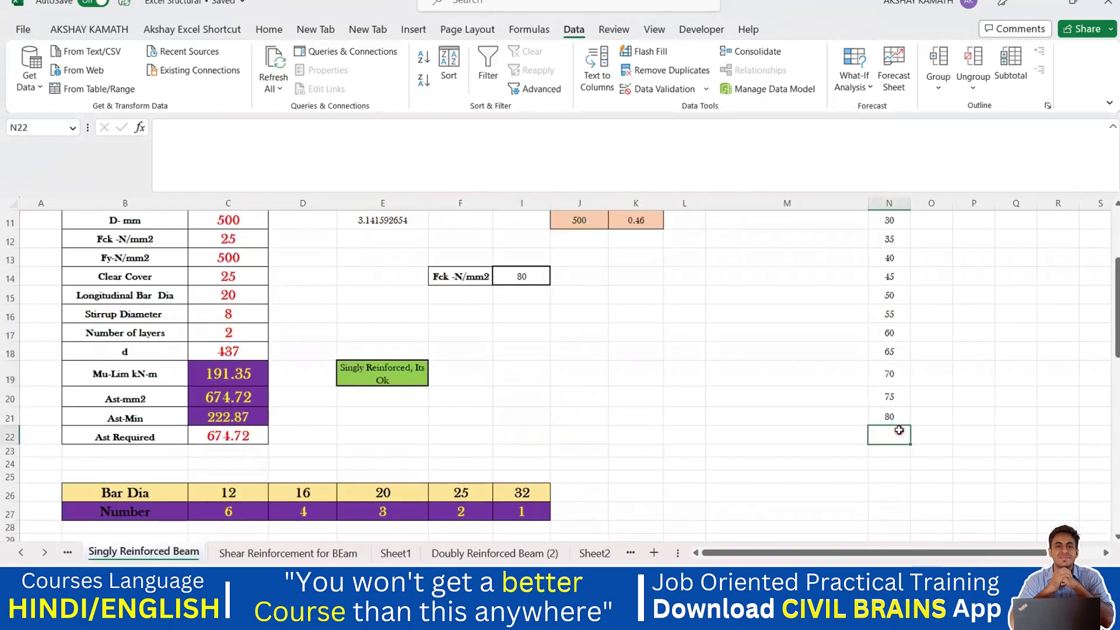
text(85)
key(Return)
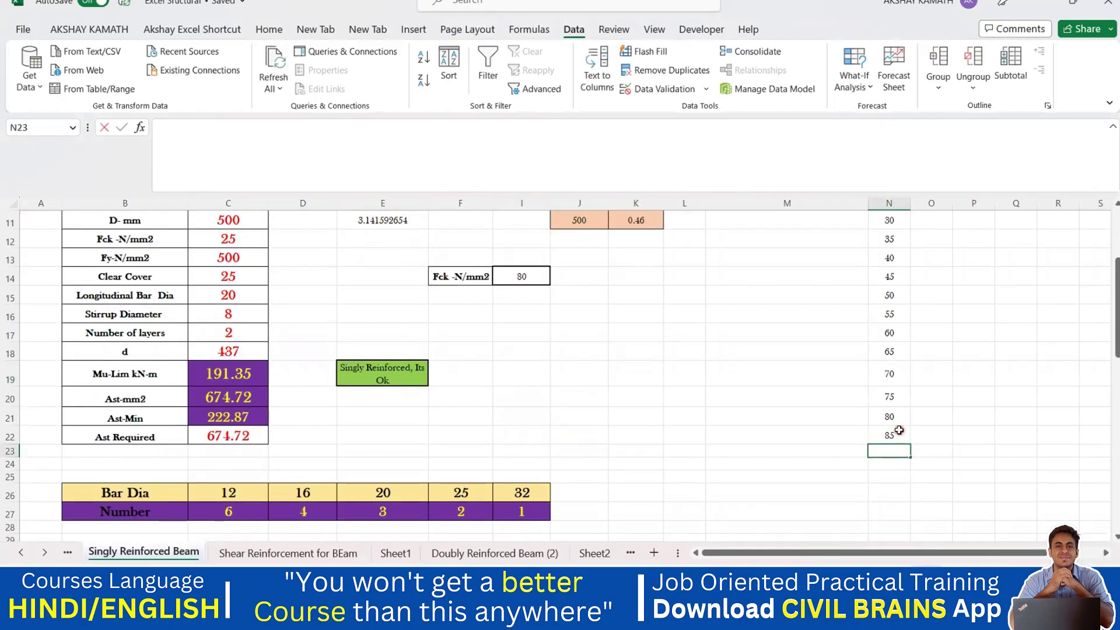
text(90)
key(Tab)
text(95)
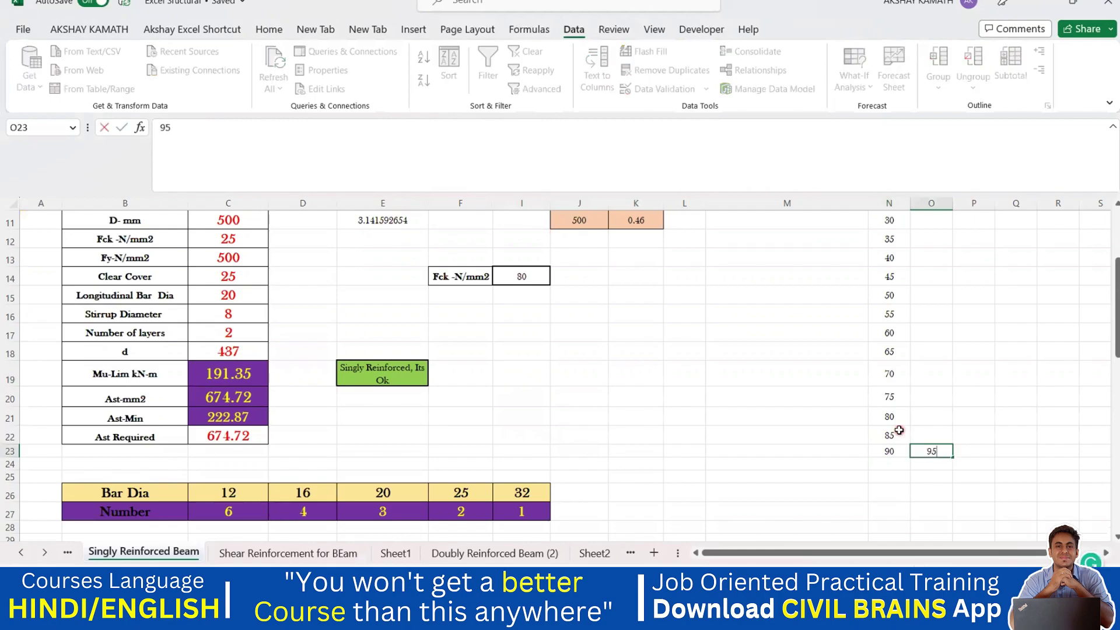
click(1008, 373)
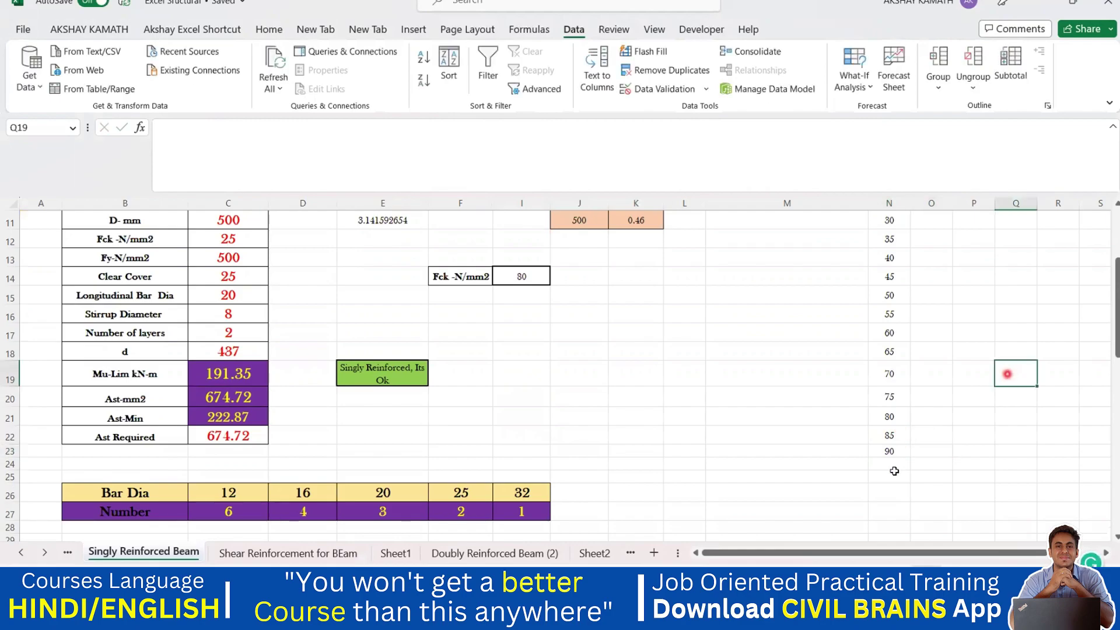
click(891, 466)
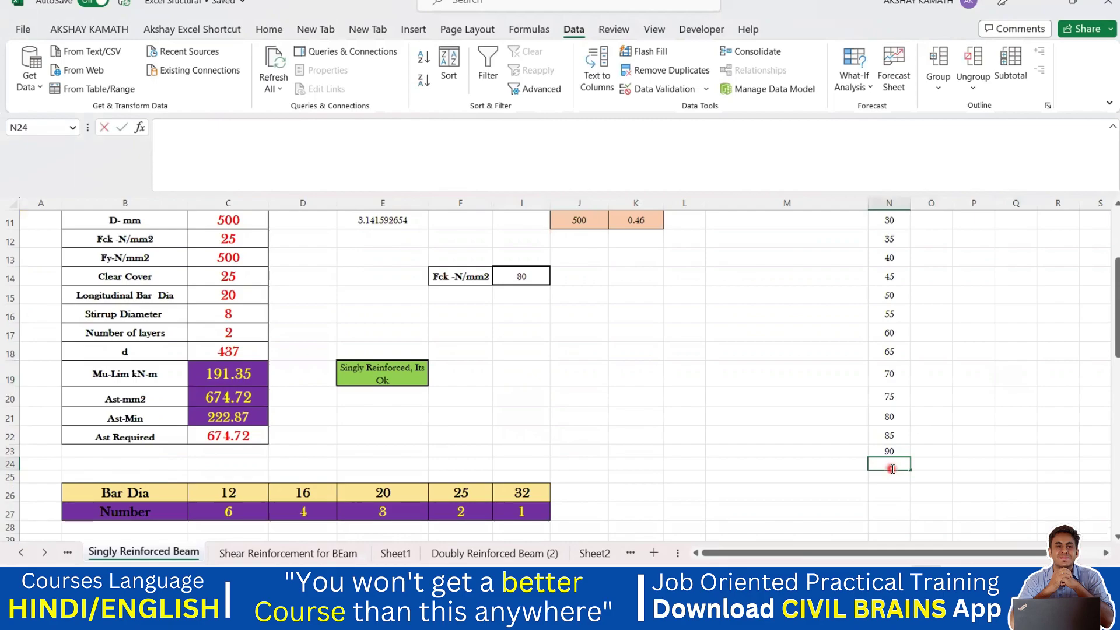
text(95)
key(Return)
text(100)
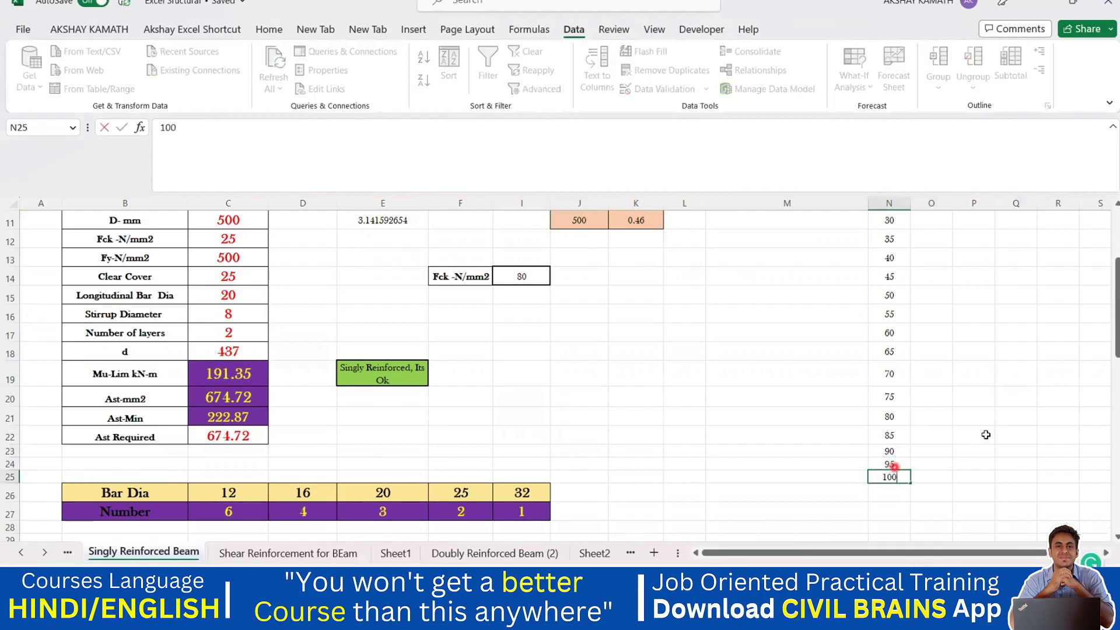
click(971, 434)
Check whether cell I14's drop-down list offers the newly added values and review its validation source range.
scroll(982, 432, up, 4)
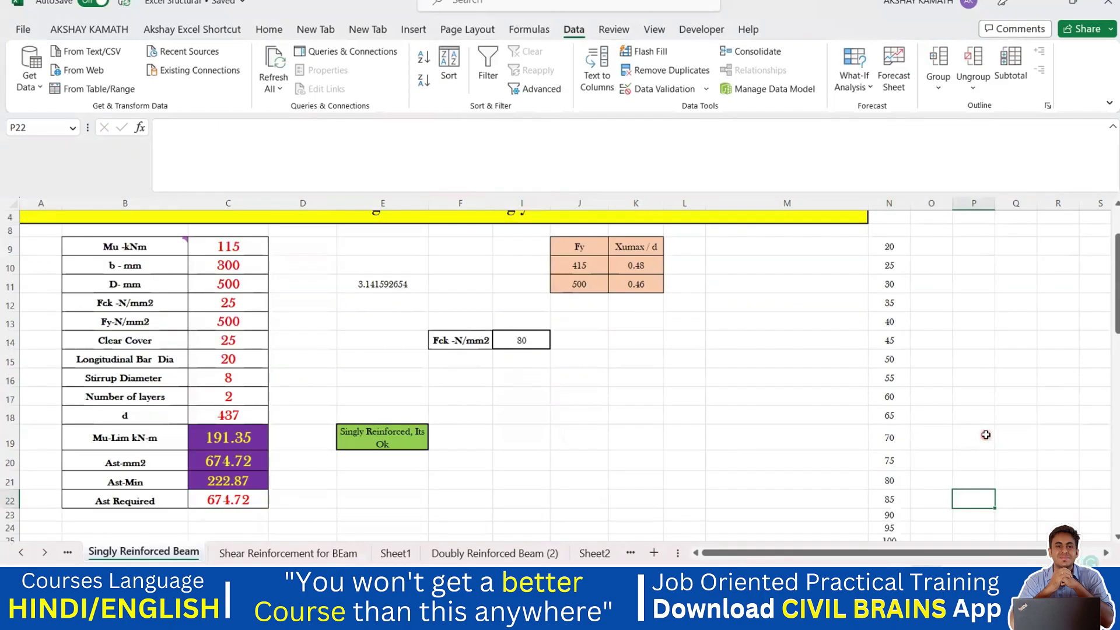
click(523, 380)
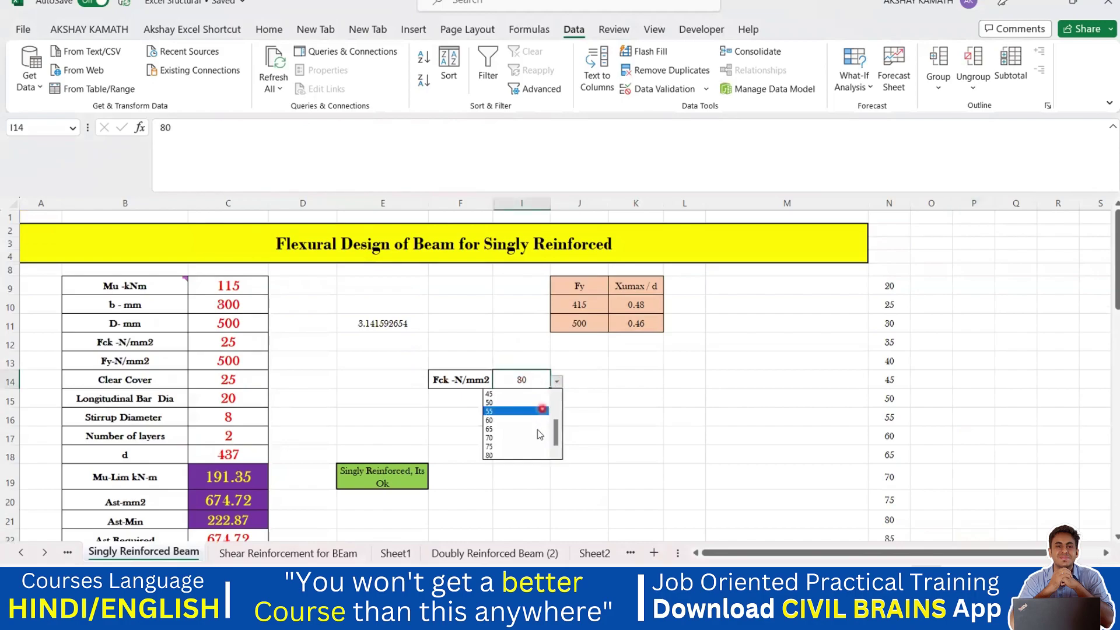
click(557, 381)
click(533, 386)
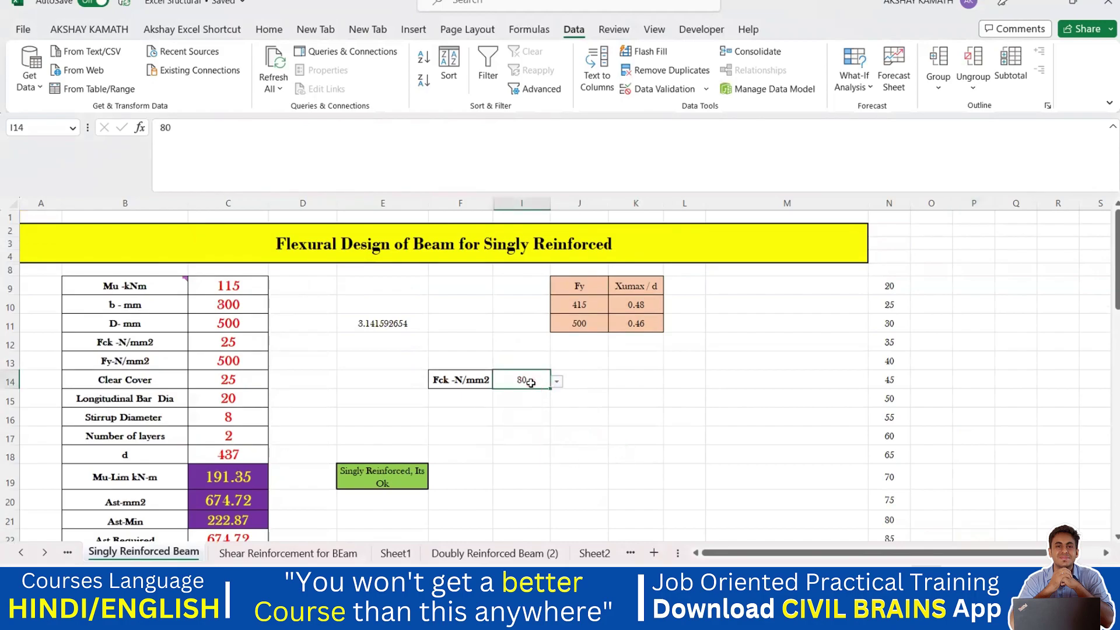
click(656, 89)
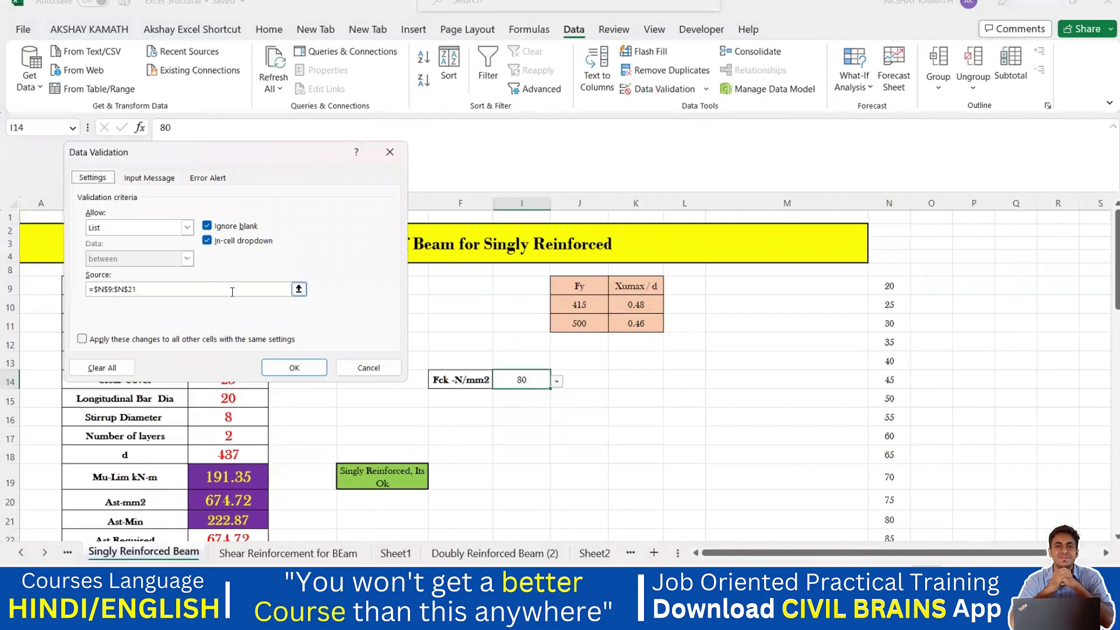
click(388, 153)
click(758, 403)
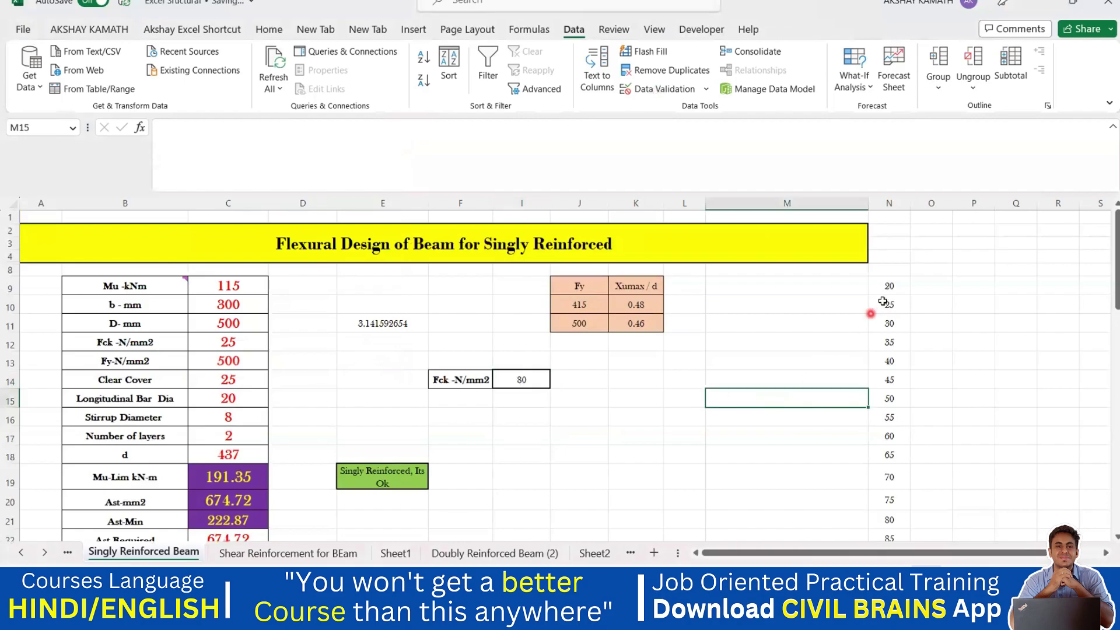
Hide column N, which holds the Fck source values.
scroll(899, 414, down, 1)
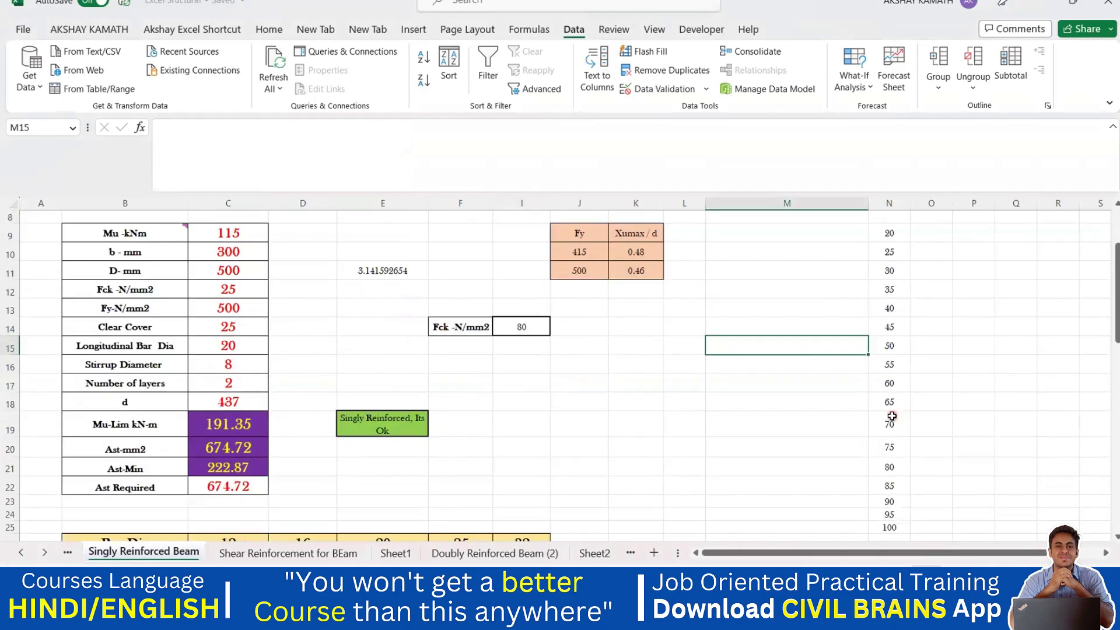
scroll(898, 408, up, 1)
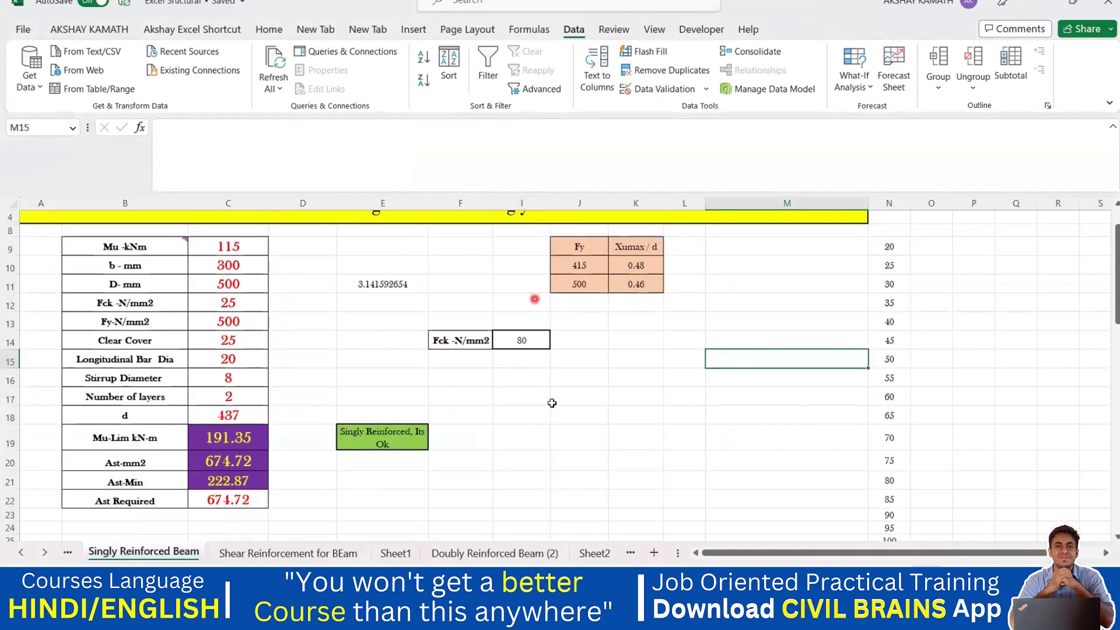
click(889, 204)
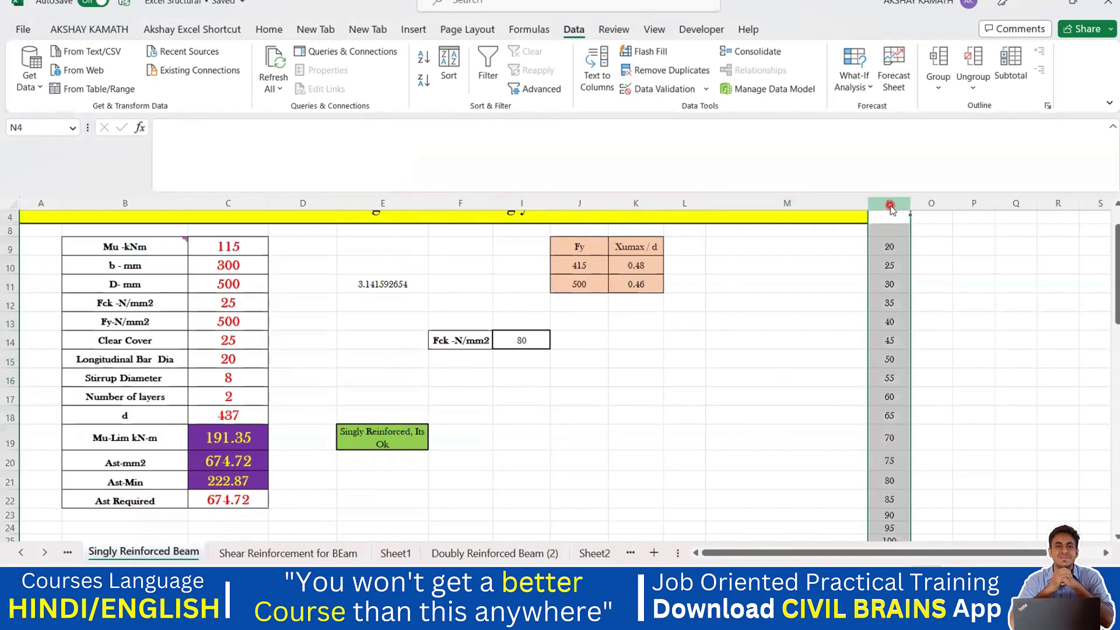
right_click(889, 205)
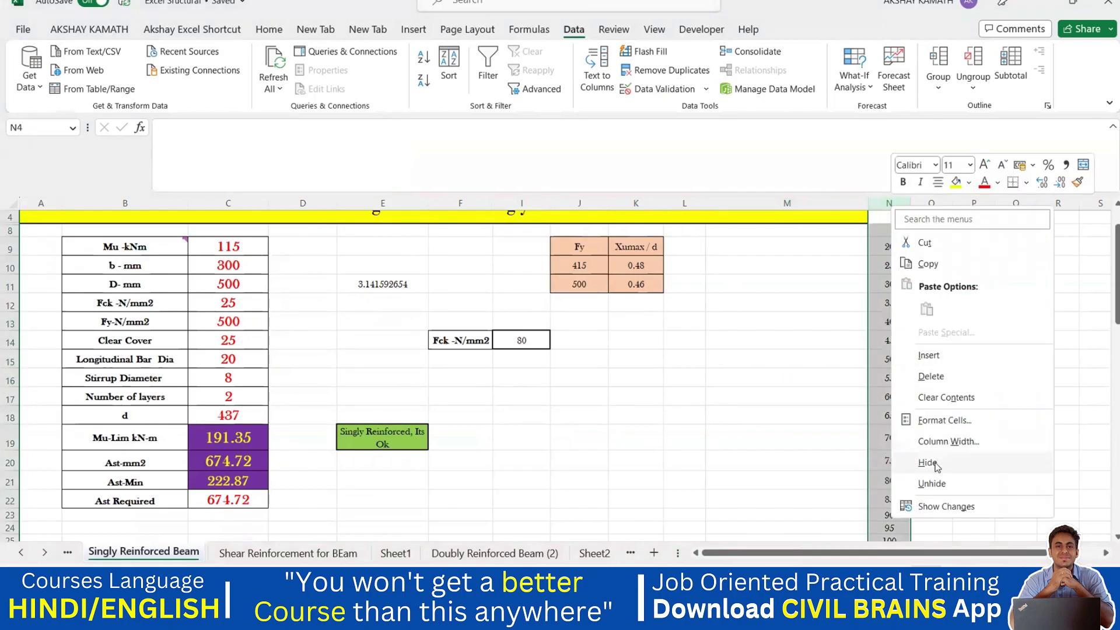
click(927, 462)
click(846, 437)
Check whether the drop-down list in cell I14 still offers its values with column N hidden.
click(528, 341)
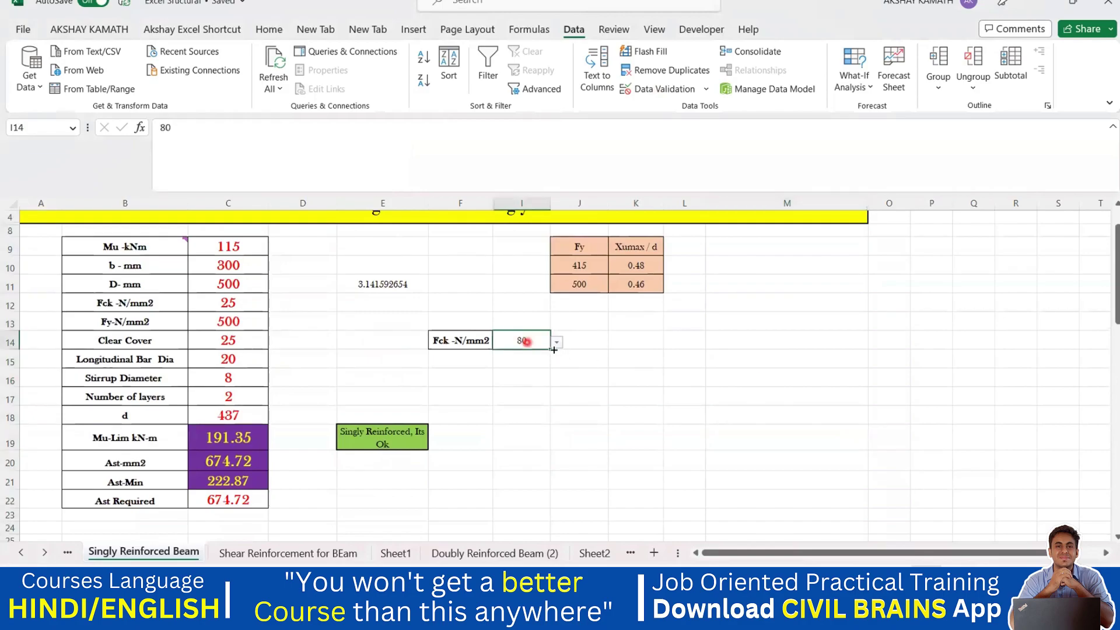
click(557, 341)
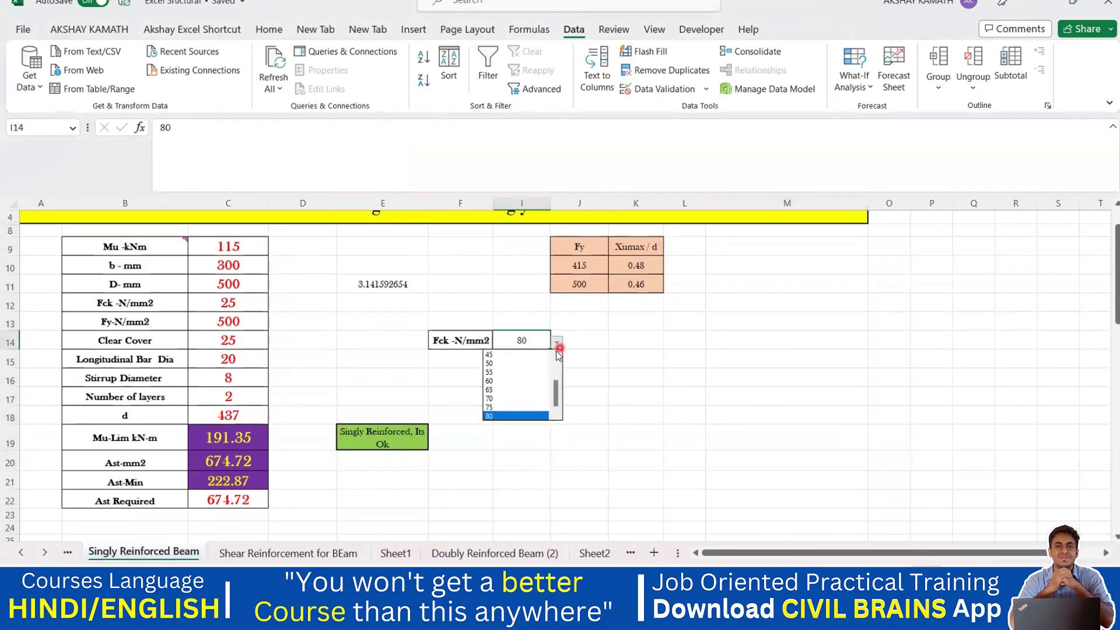
click(537, 416)
click(758, 399)
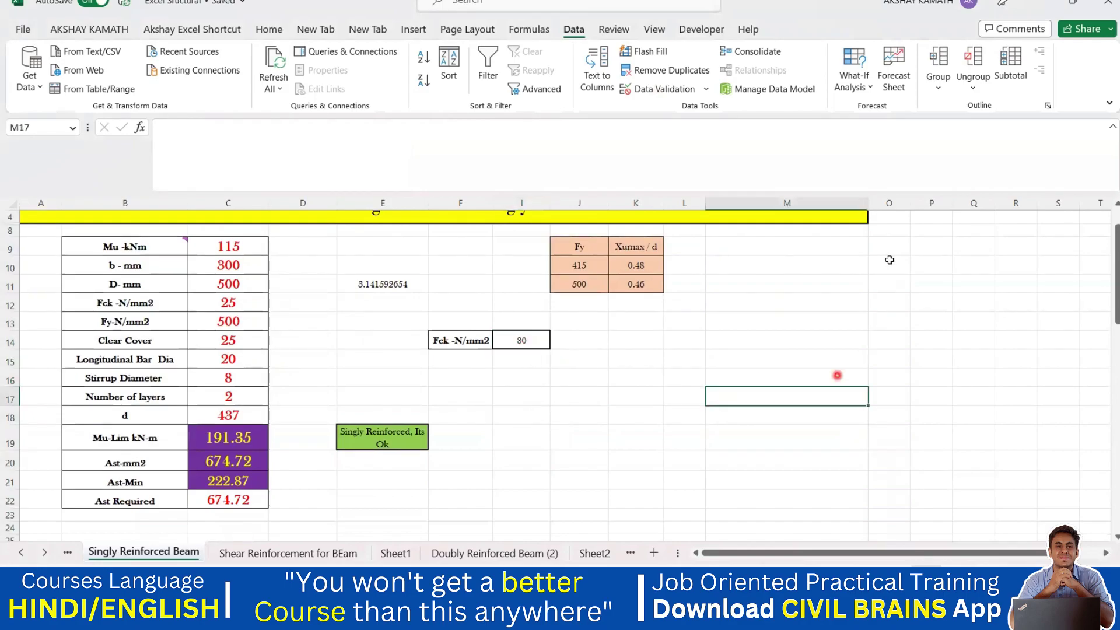
click(894, 230)
scroll(898, 455, down, 1)
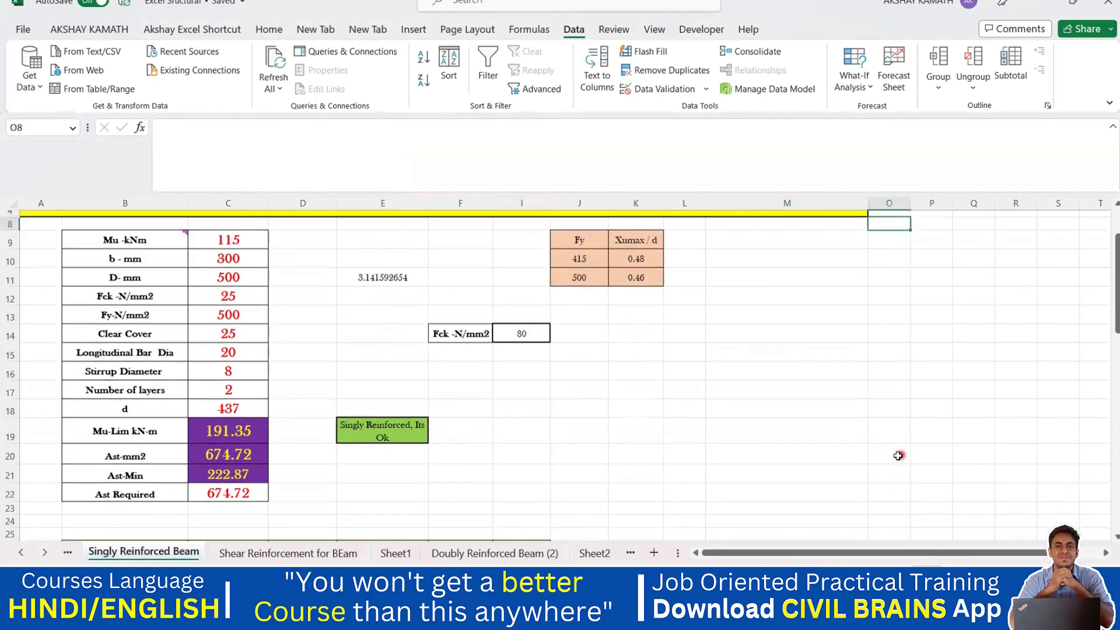
scroll(670, 430, down, 2)
scroll(665, 382, up, 3)
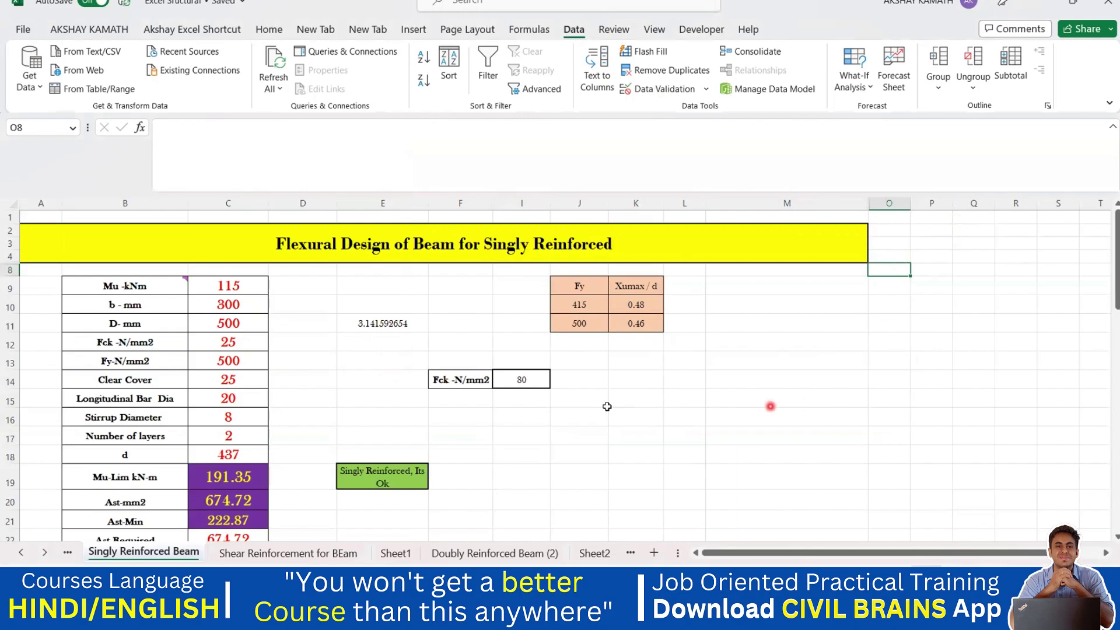
click(534, 379)
click(558, 383)
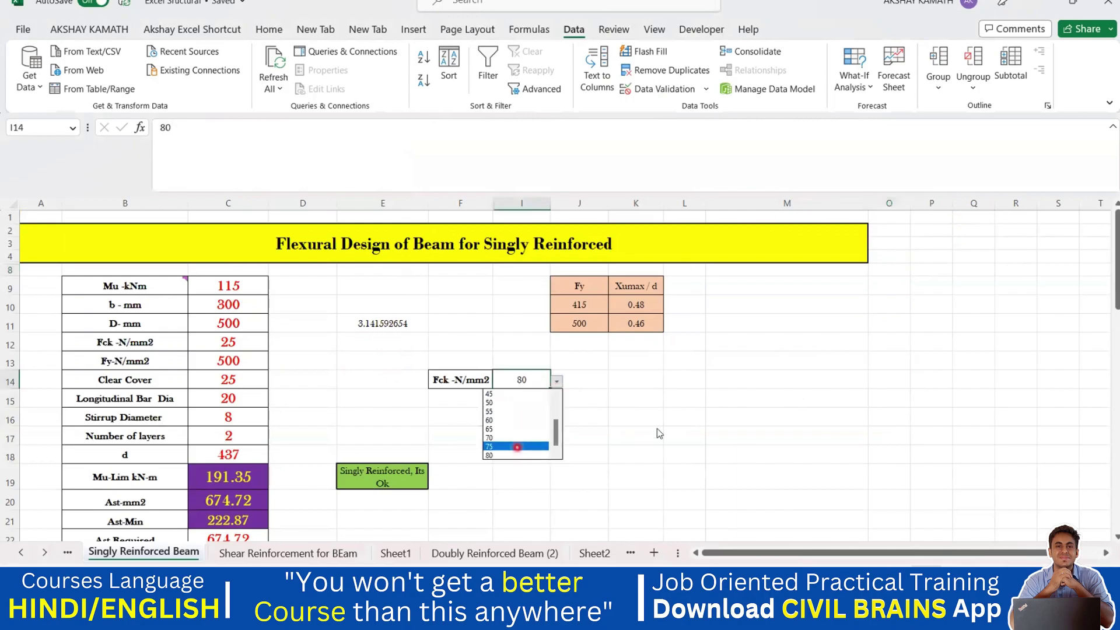
click(521, 445)
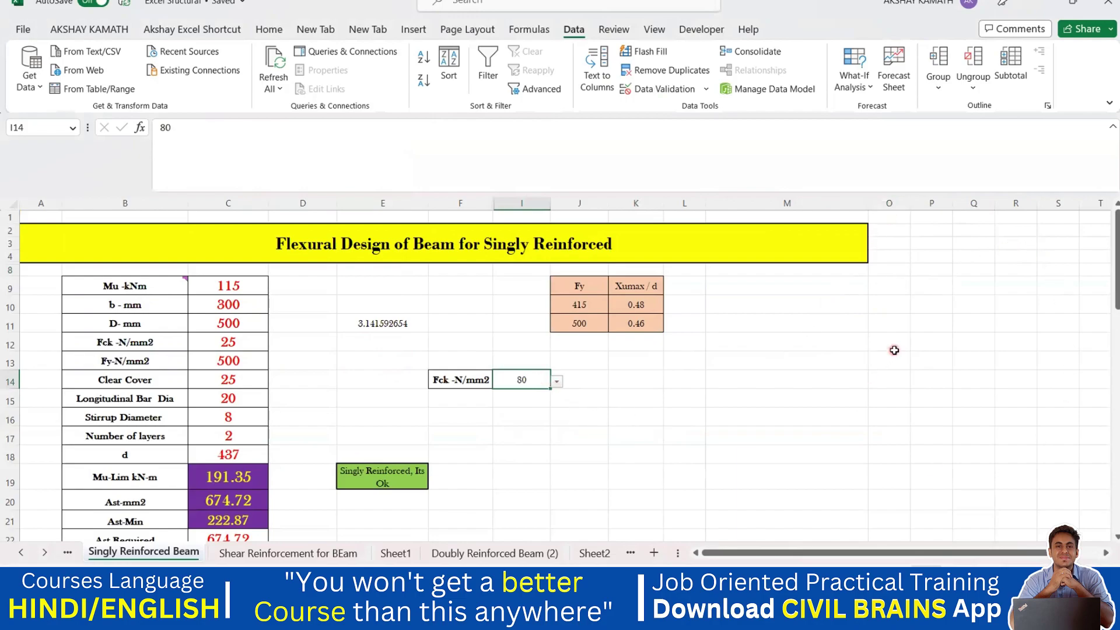
Try to unhide column N with only the adjacent column O selected.
click(898, 292)
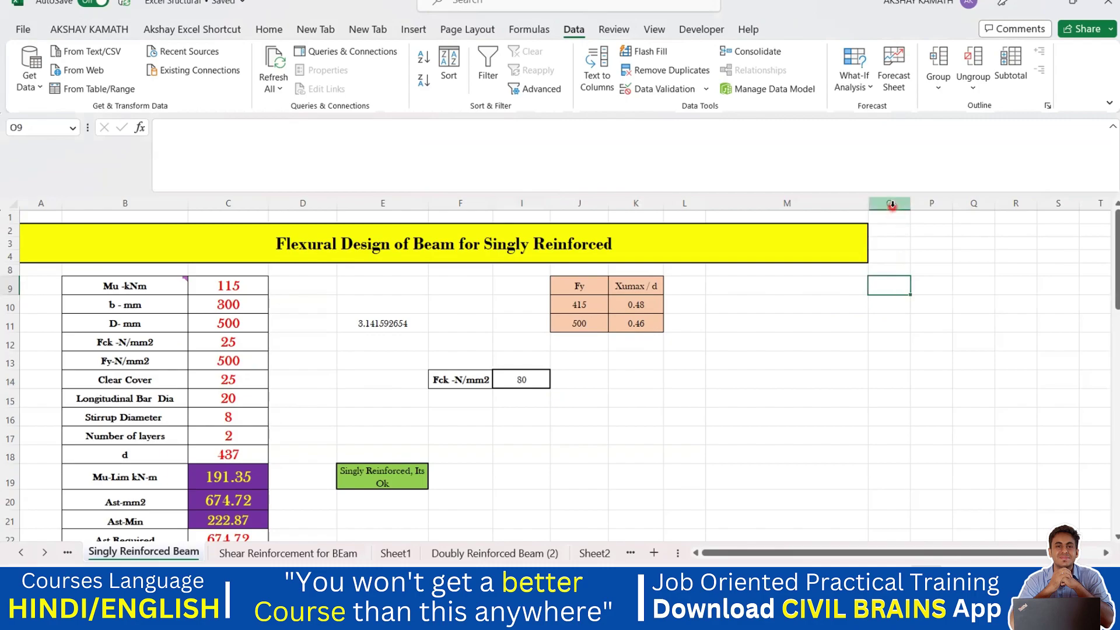
click(892, 208)
right_click(895, 207)
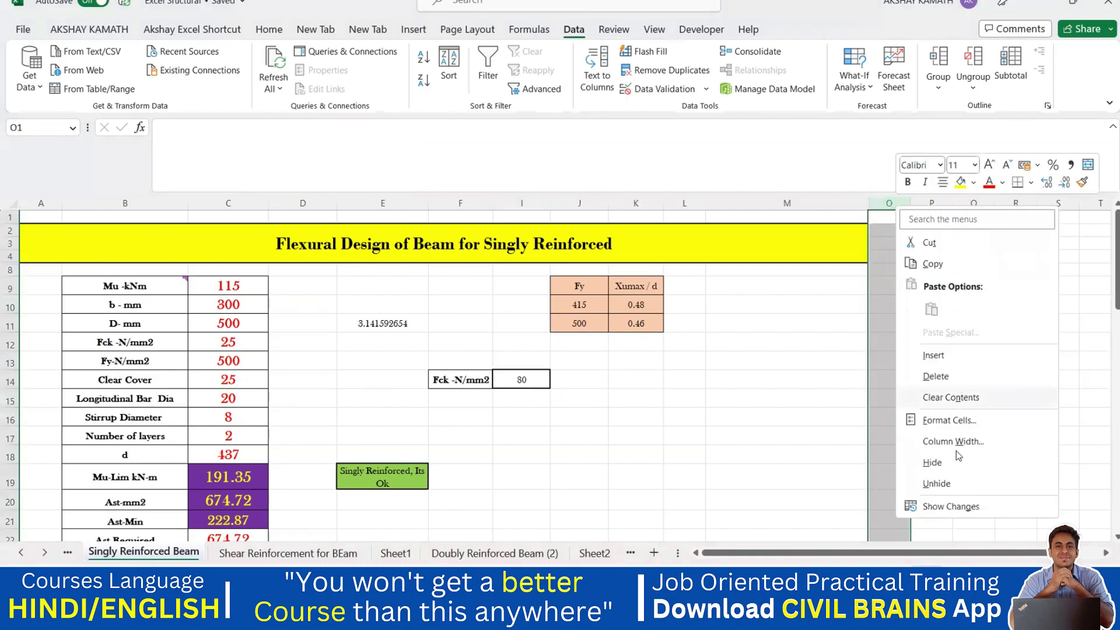
click(944, 483)
click(968, 437)
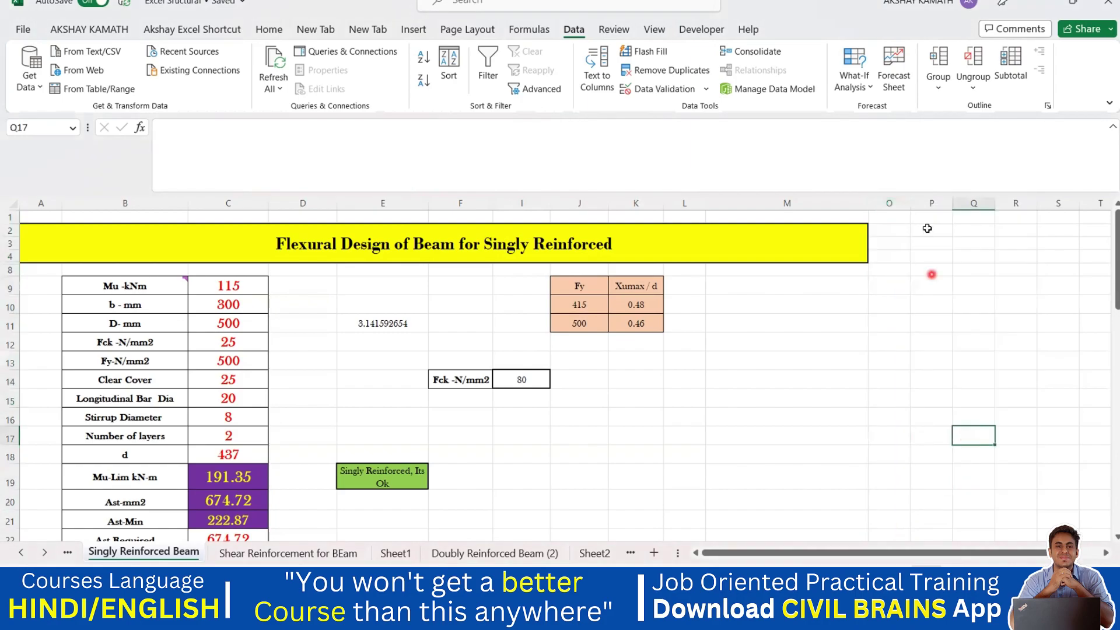
Try to unhide column N with a single neighbouring column selected, using columns P, M and O in turn.
click(933, 203)
right_click(933, 399)
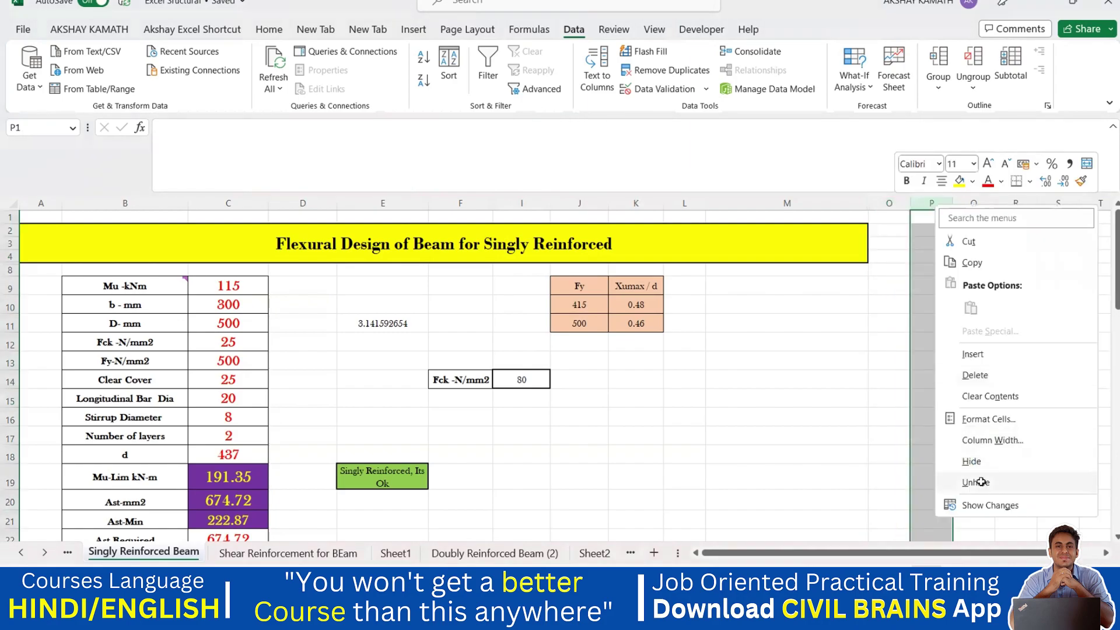
click(977, 483)
click(973, 435)
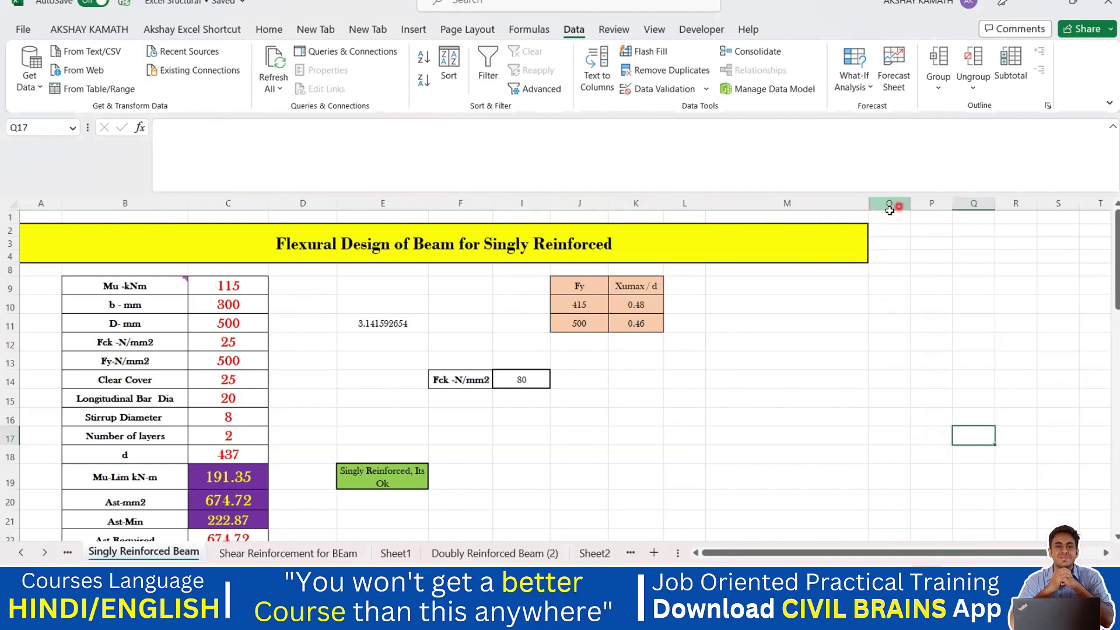
click(852, 203)
right_click(852, 204)
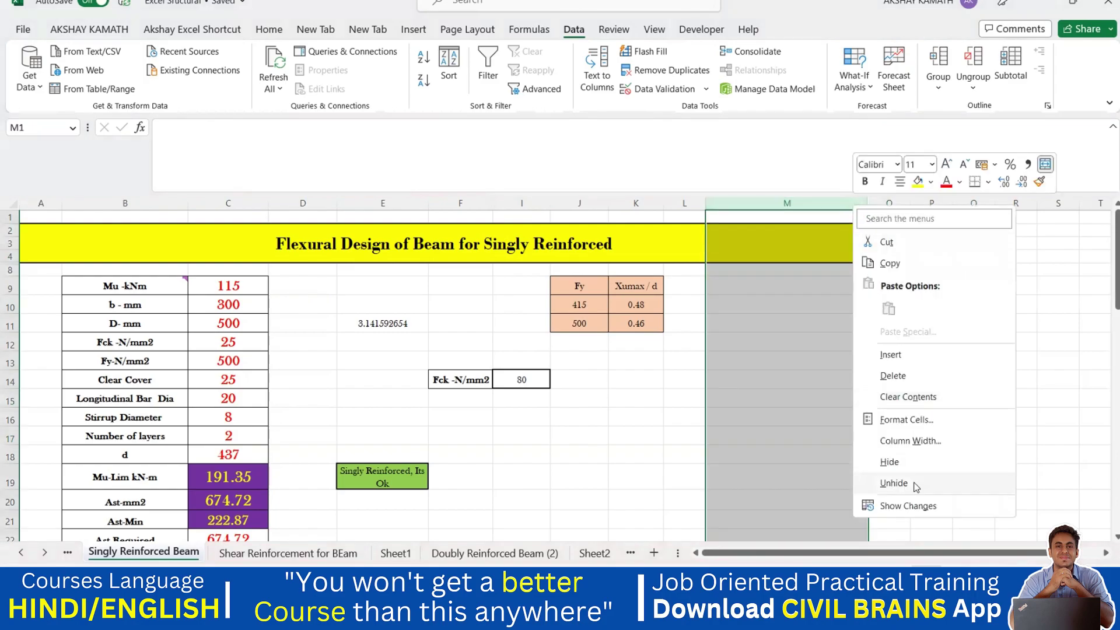
click(913, 485)
click(931, 416)
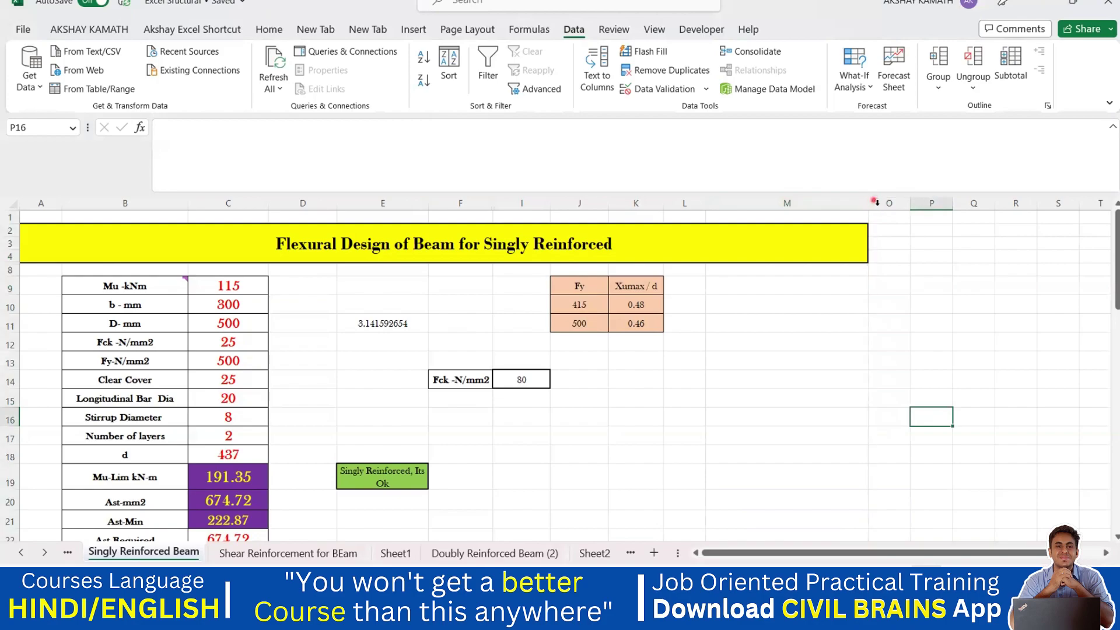
click(879, 203)
right_click(879, 204)
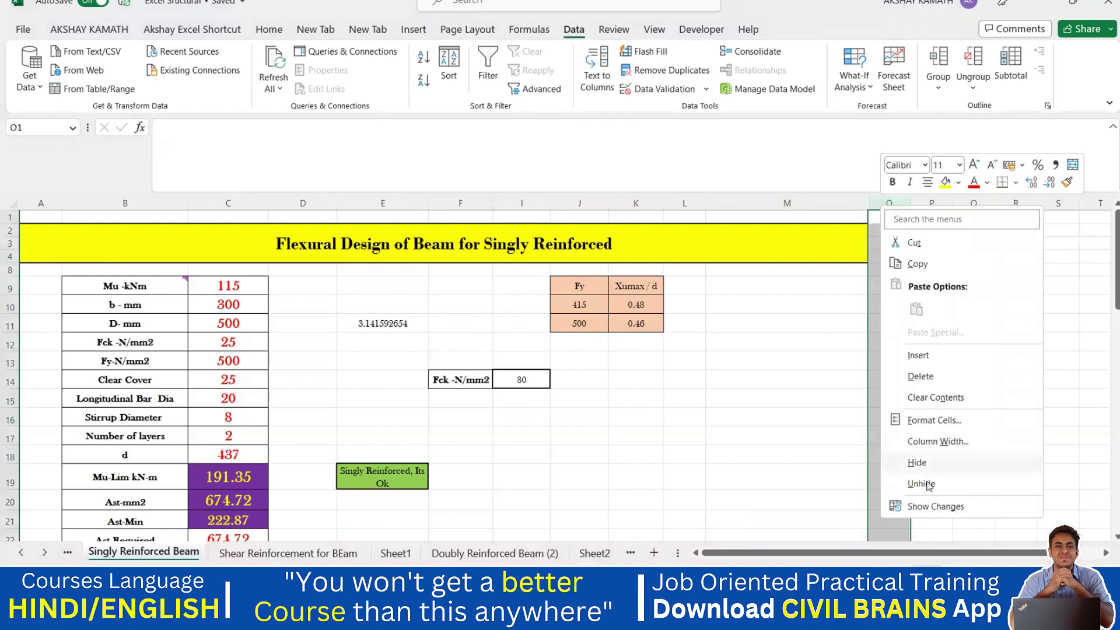
click(924, 481)
click(956, 434)
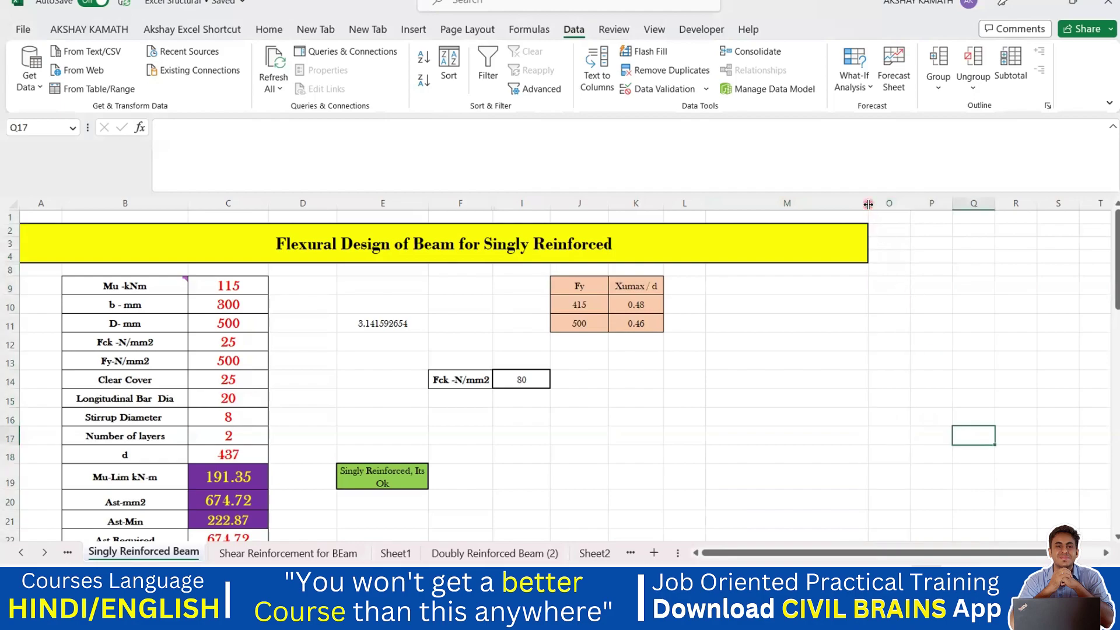
Reveal hidden column N by pulling out its collapsed boundary between columns M and O, and widen columns M and N.
drag(867, 204, 889, 205)
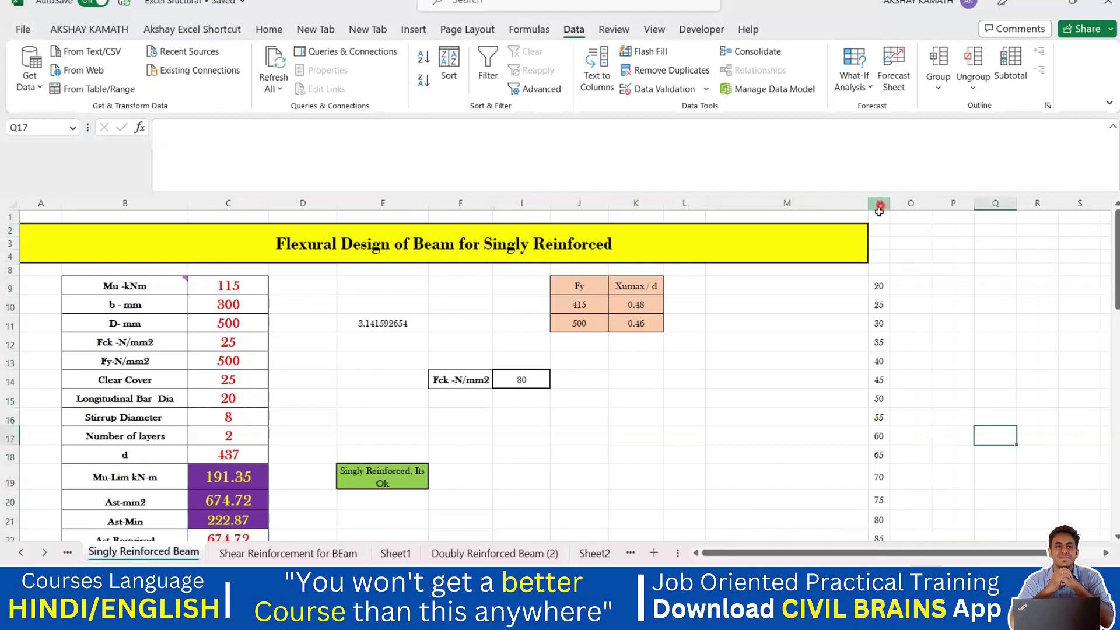
click(801, 205)
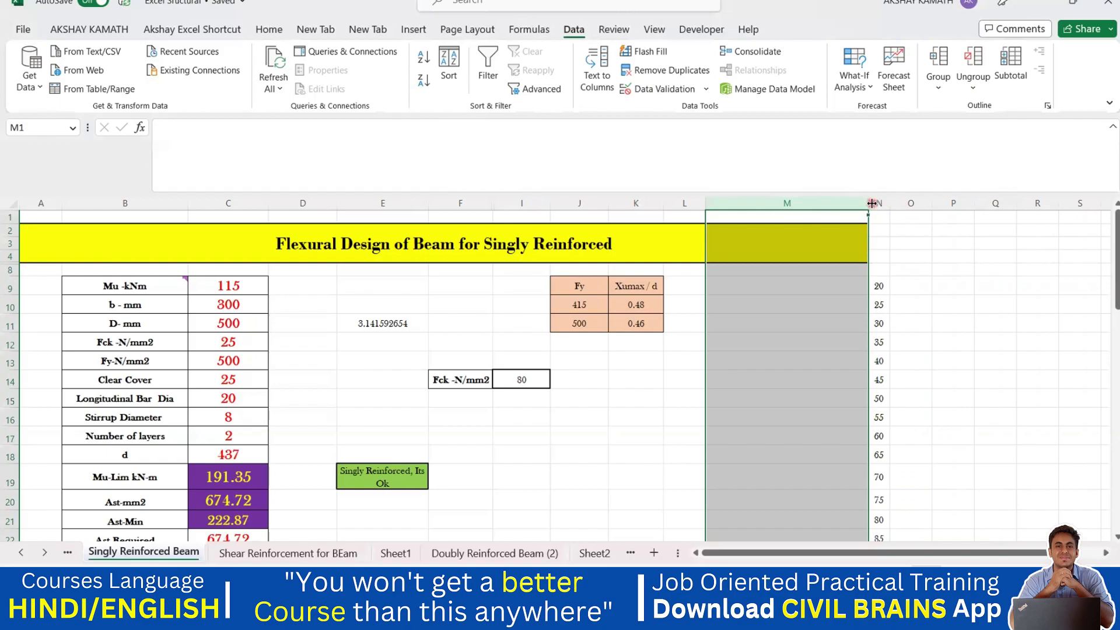
drag(871, 203, 948, 204)
click(970, 340)
scroll(980, 379, down, 1)
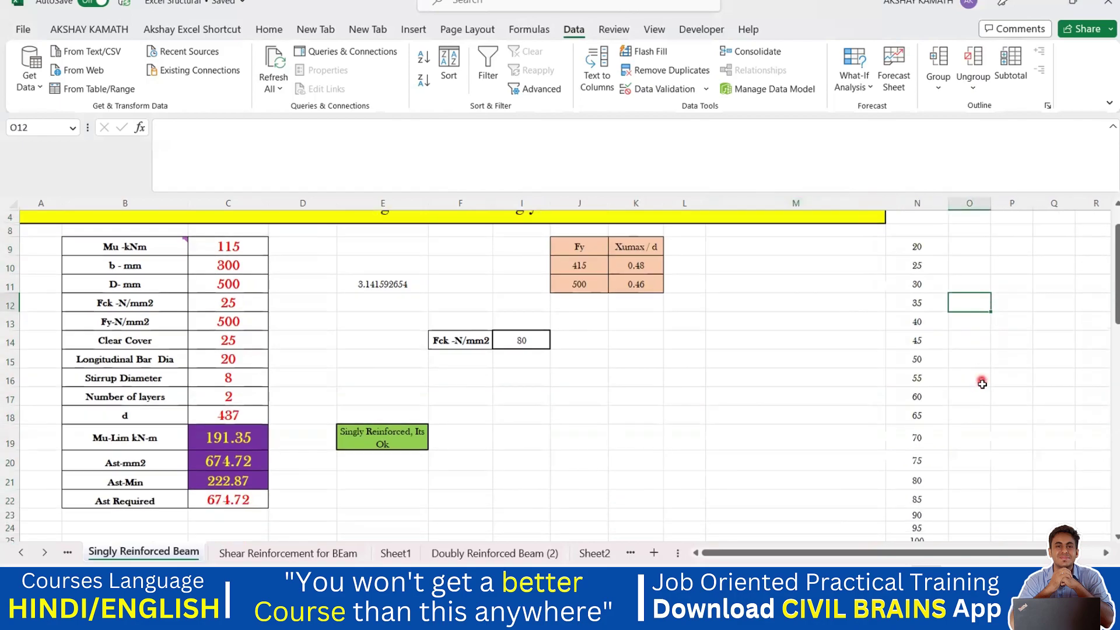
scroll(979, 387, up, 1)
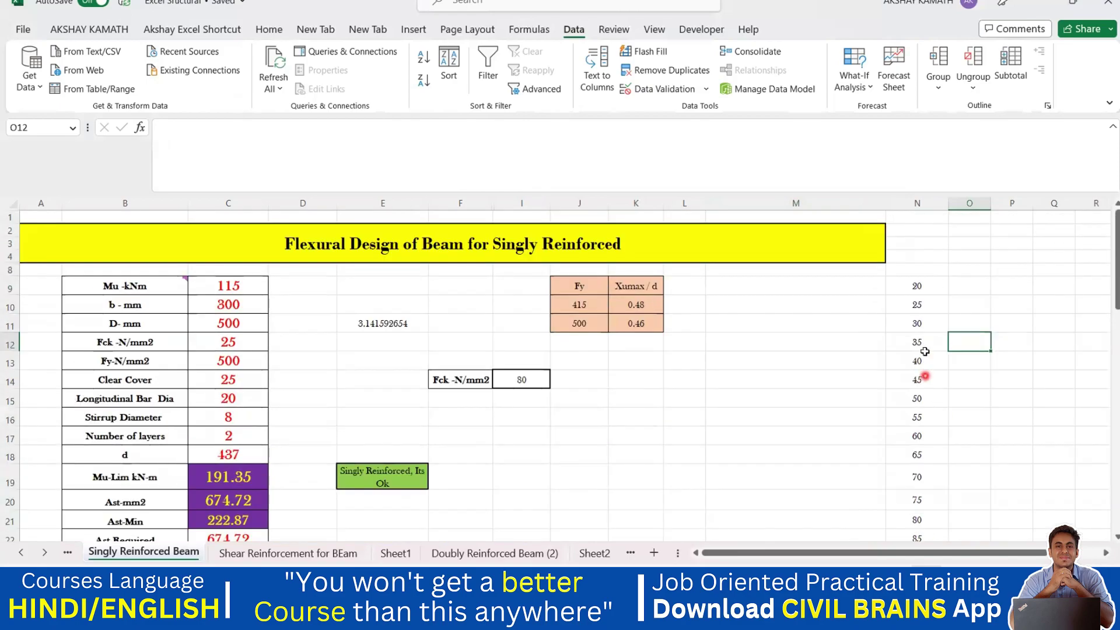
Enter the heading "Table -Grade" in cell N8 above the grade values.
click(914, 272)
double_click(914, 267)
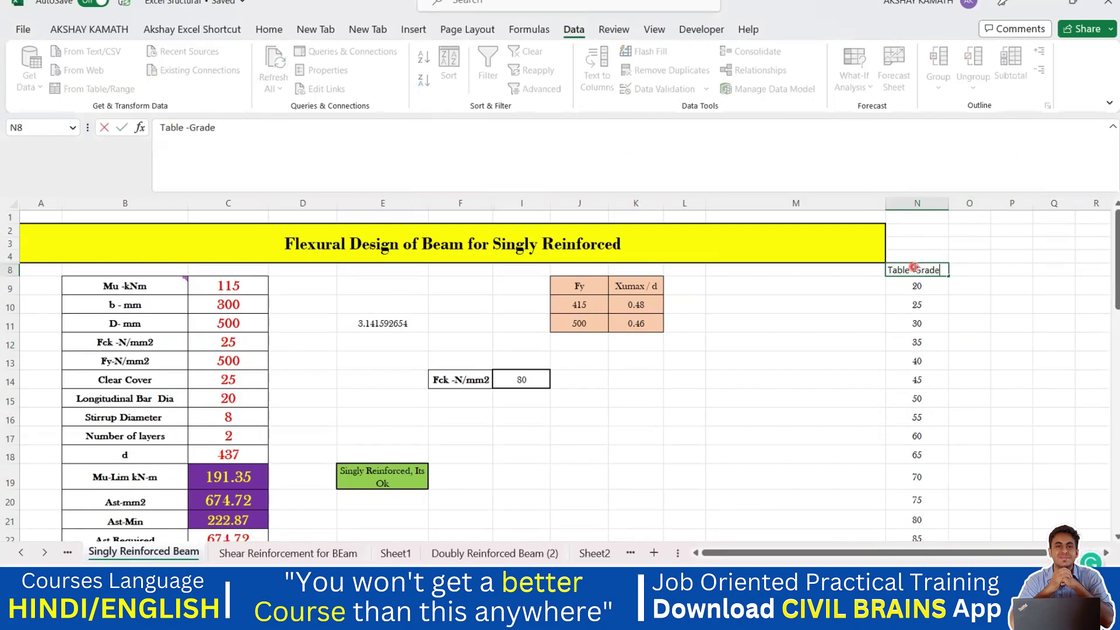
click(1067, 364)
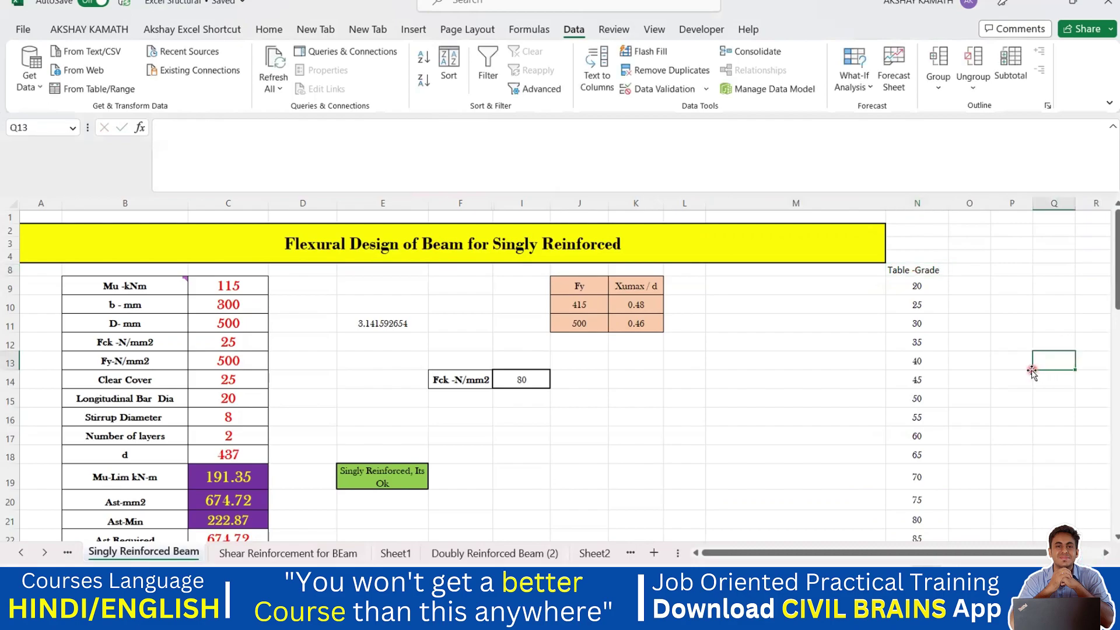
Examine the full grade list in column N and check the Data Validation settings for cell I15 without changing them.
scroll(1023, 368, down, 1)
scroll(1003, 369, up, 1)
scroll(914, 505, down, 1)
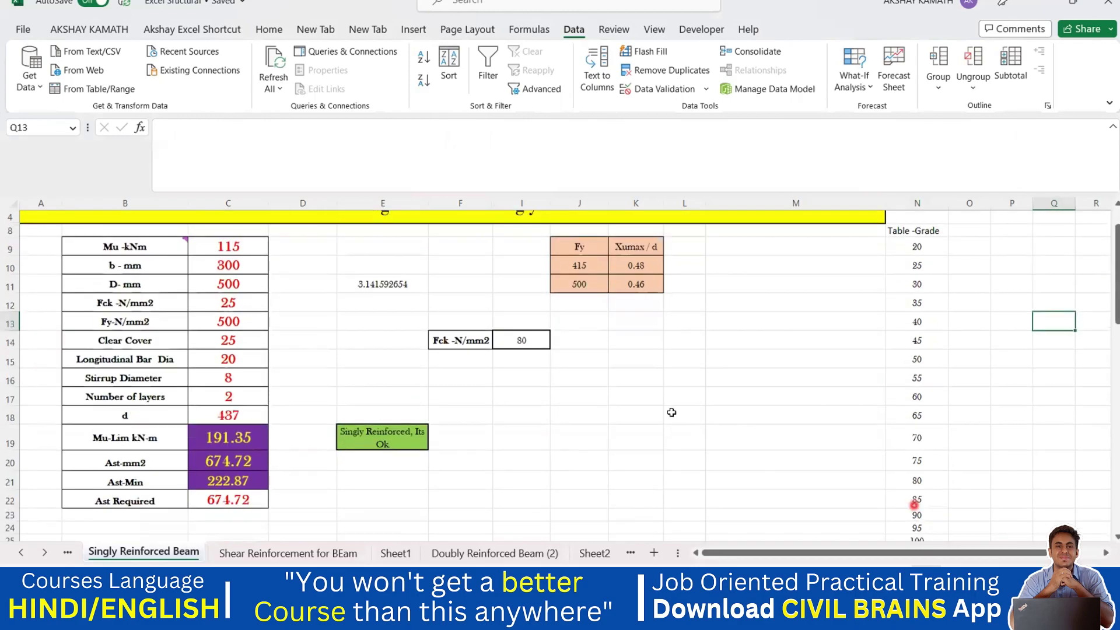
click(543, 355)
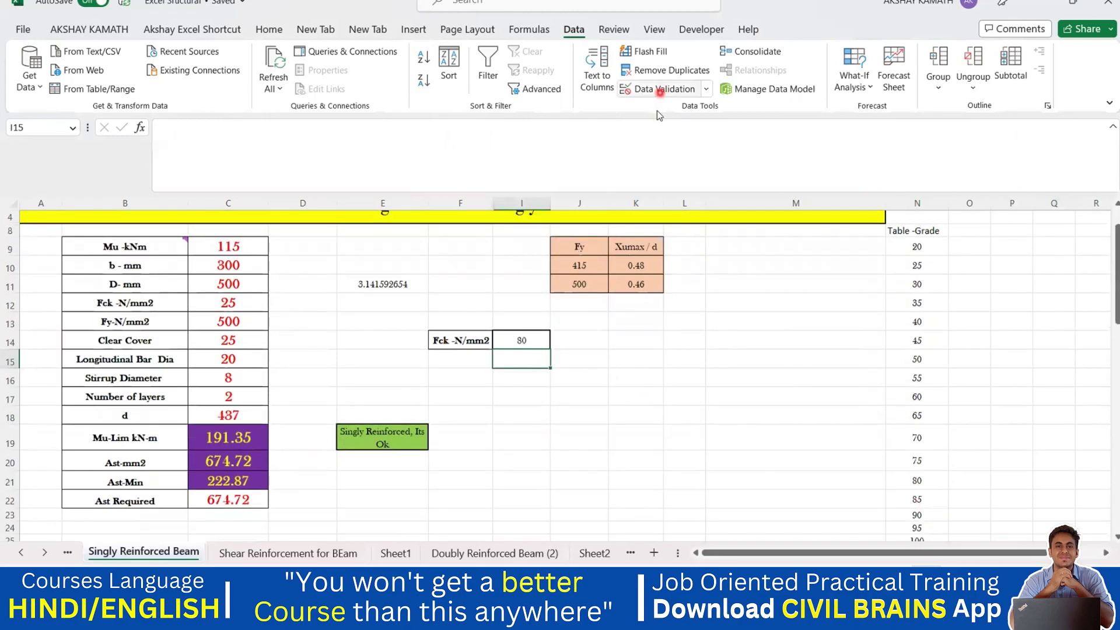
click(659, 89)
click(798, 348)
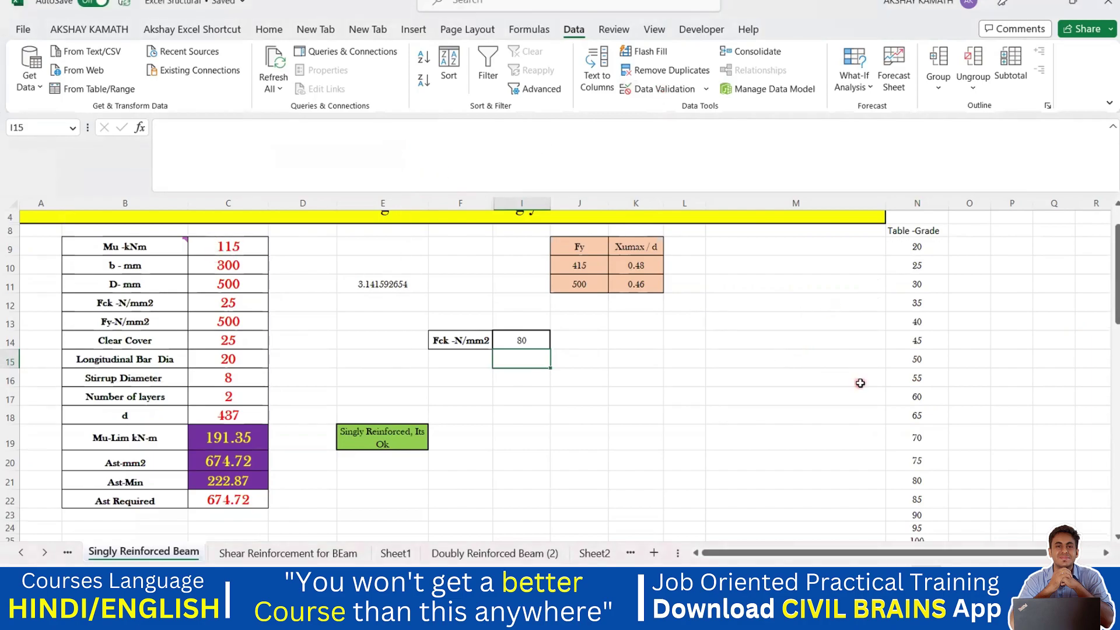
scroll(859, 383, down, 1)
scroll(859, 385, up, 1)
scroll(898, 374, down, 4)
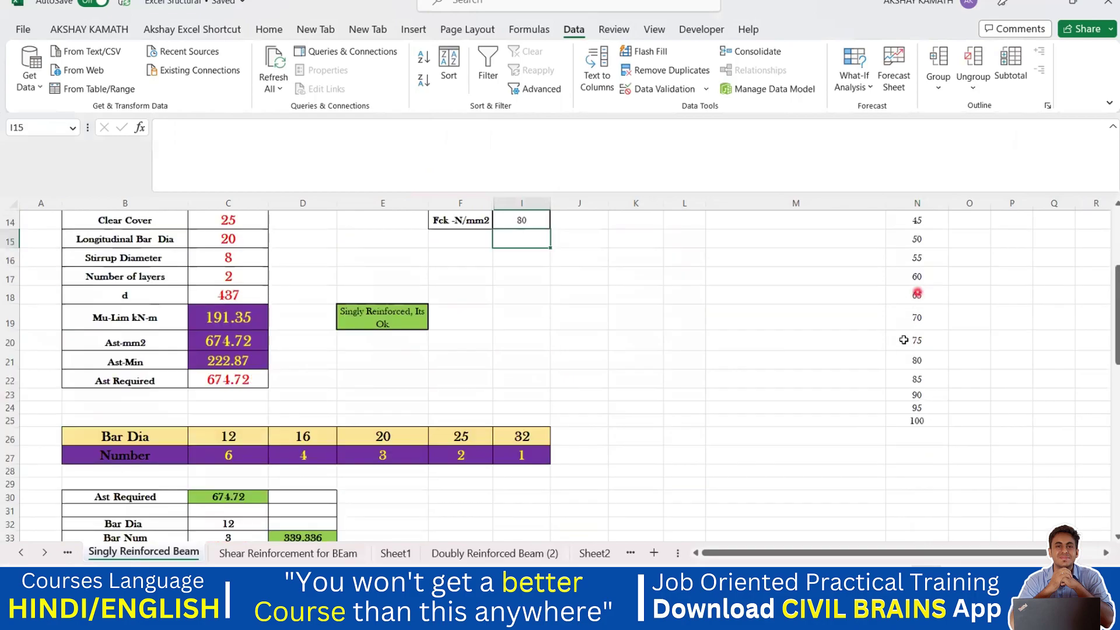
scroll(906, 478, up, 5)
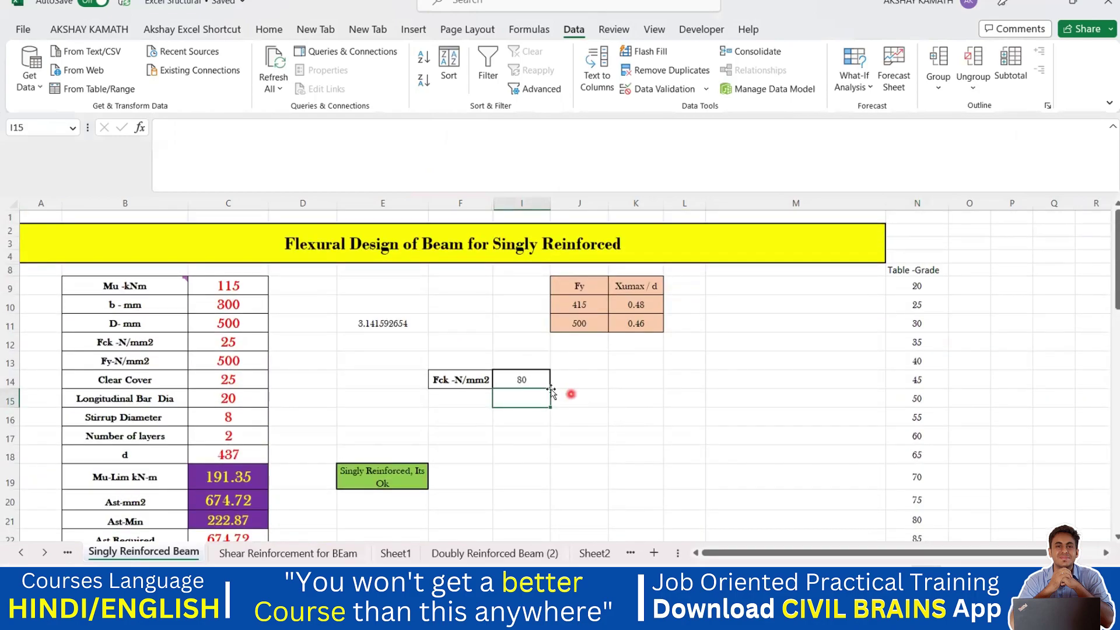
click(634, 414)
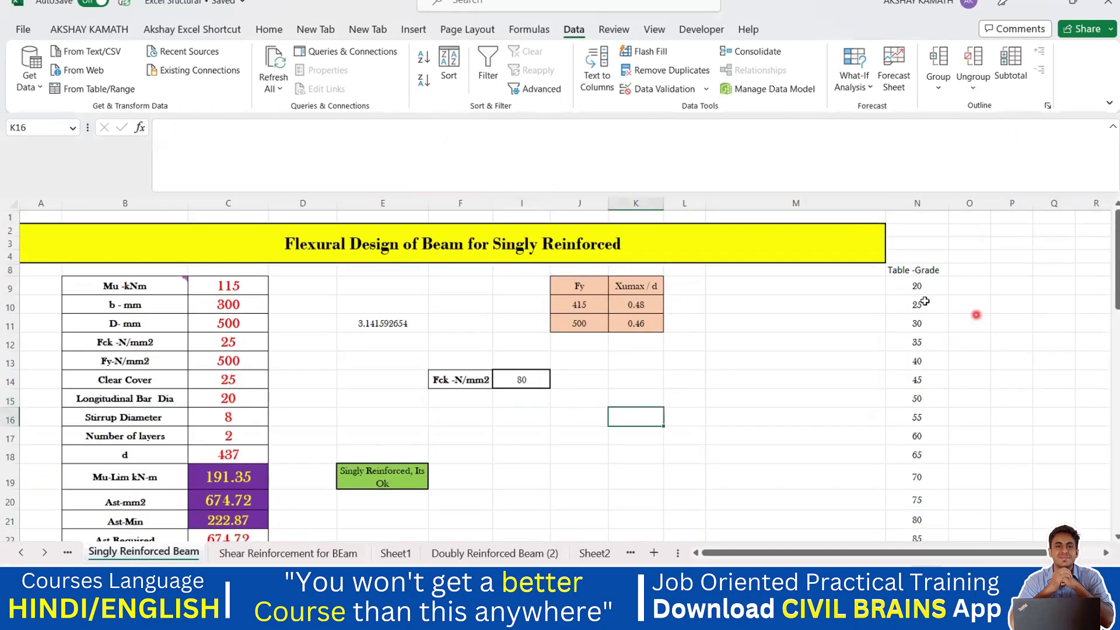
scroll(915, 276, down, 3)
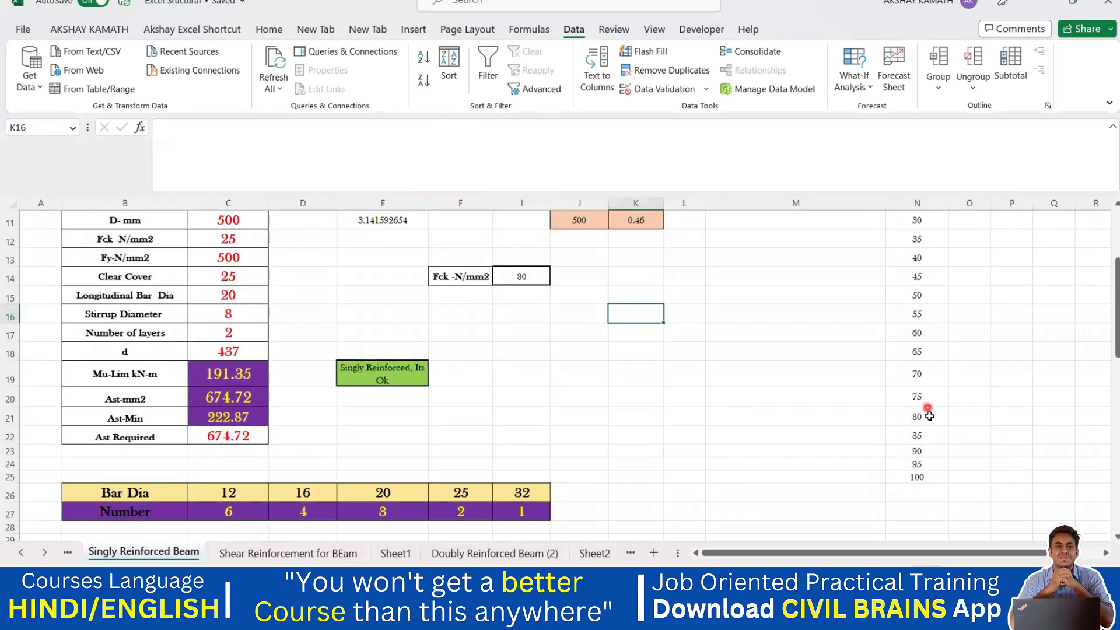
scroll(927, 408, up, 3)
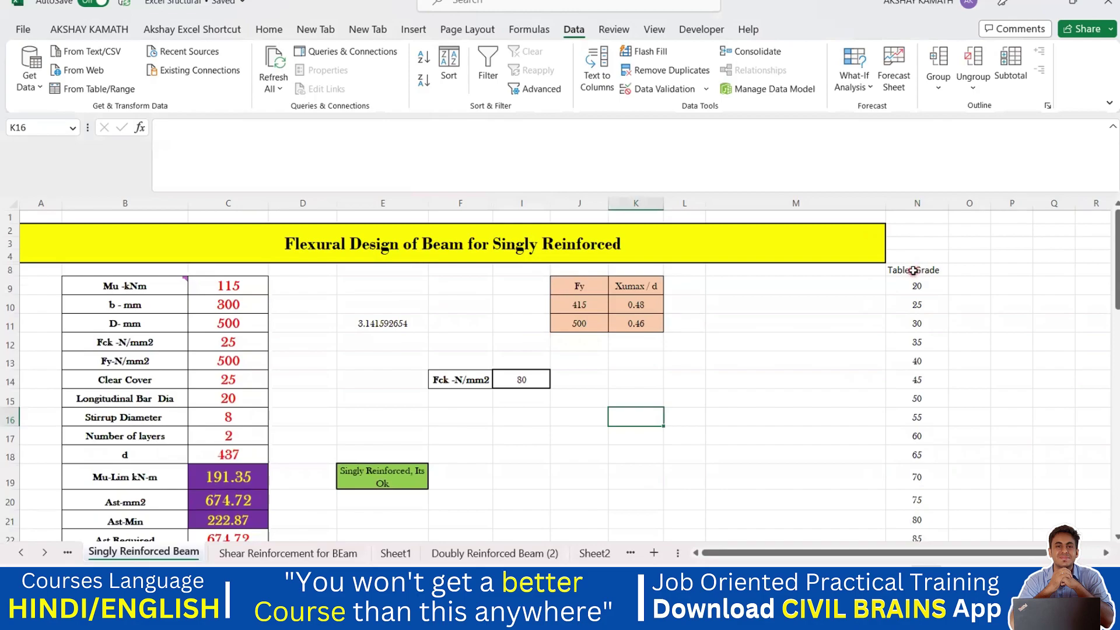
Convert the grade list in N8:N25, including its heading, into a table with headers.
drag(913, 270, 919, 511)
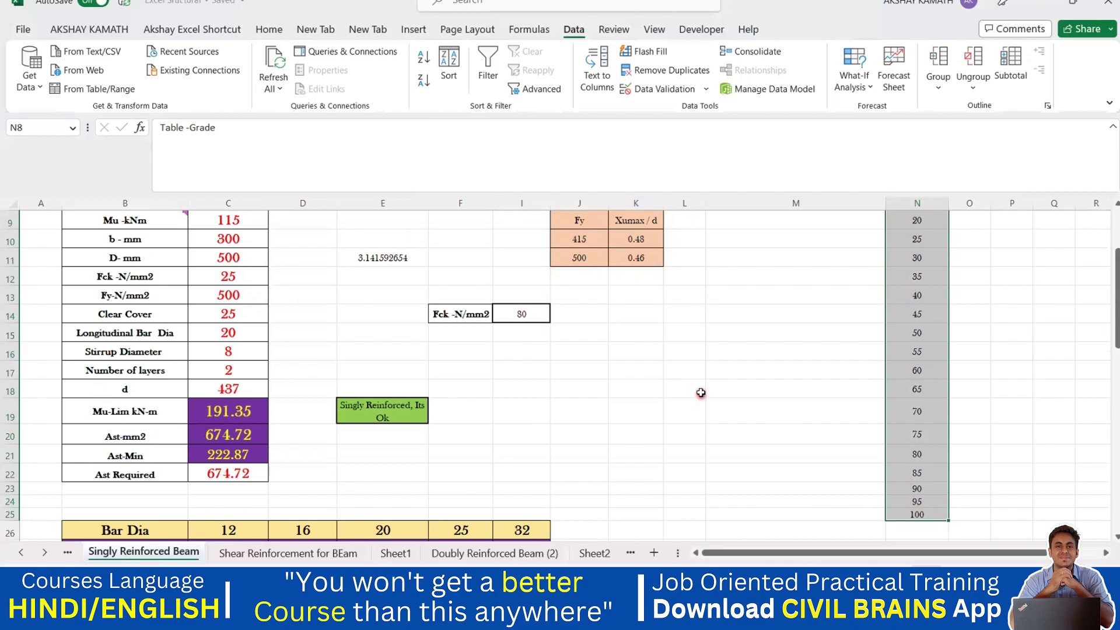
key(ctrl+t)
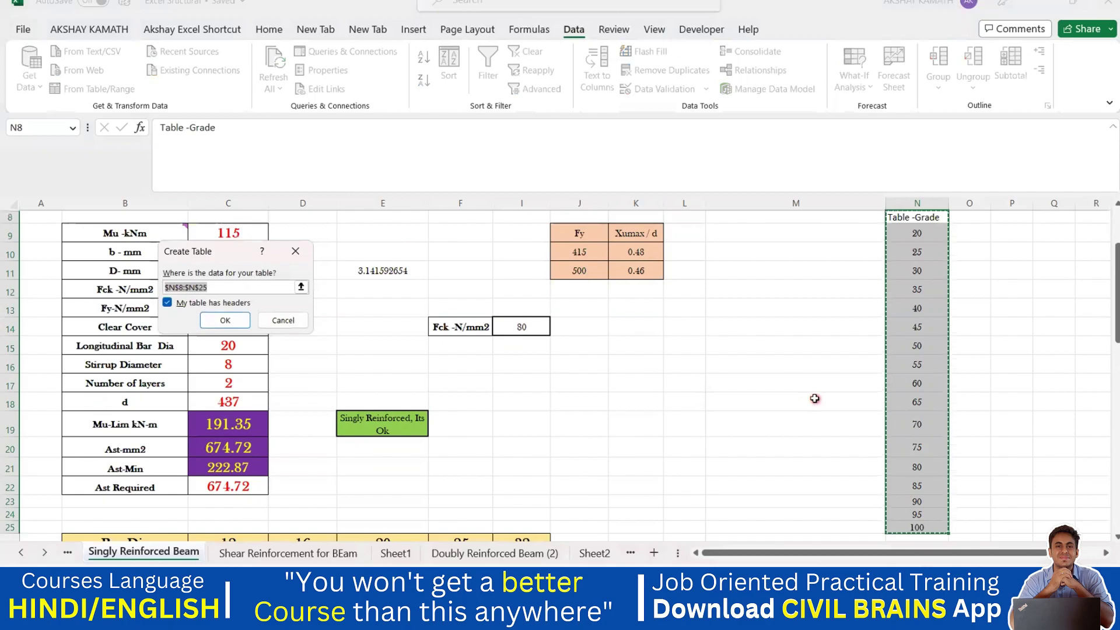
key(Return)
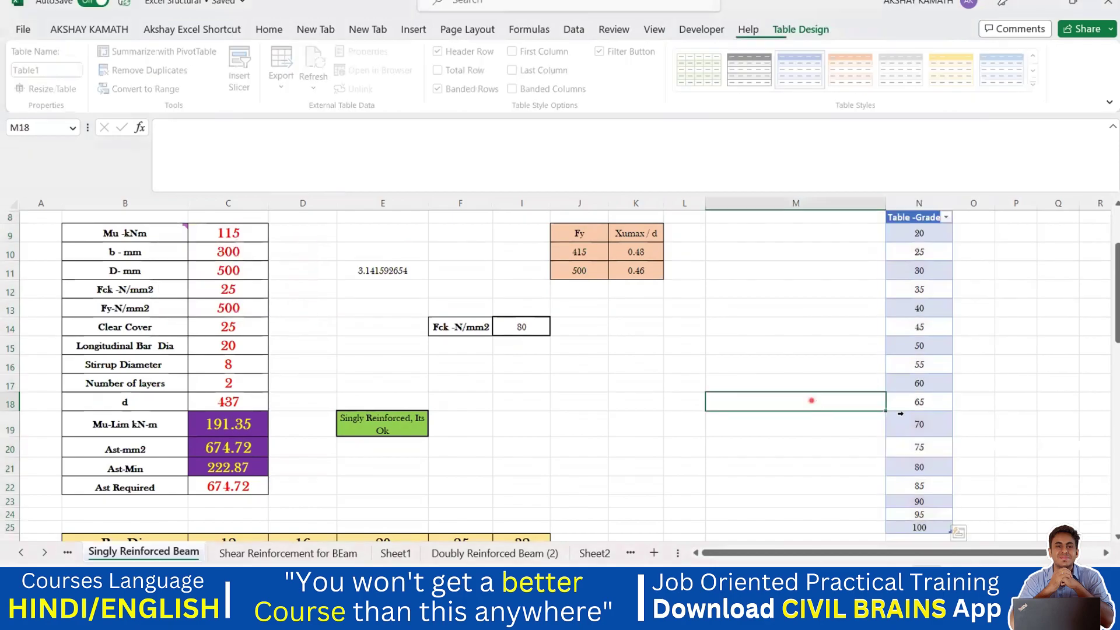
click(811, 400)
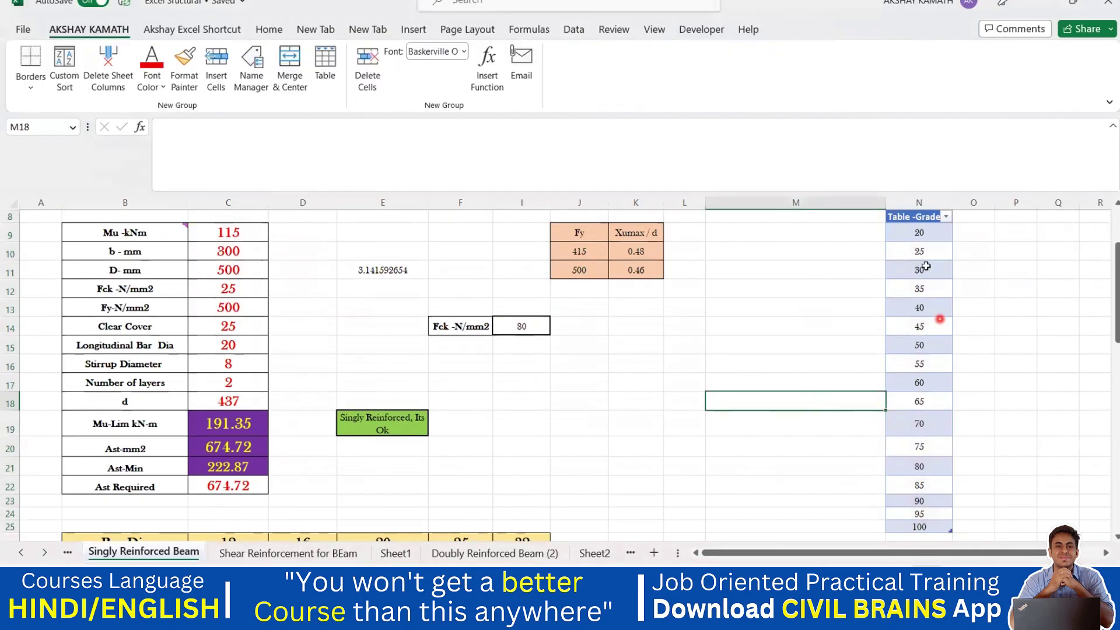
Undo the conversion of the column N grade list into a table.
click(599, 396)
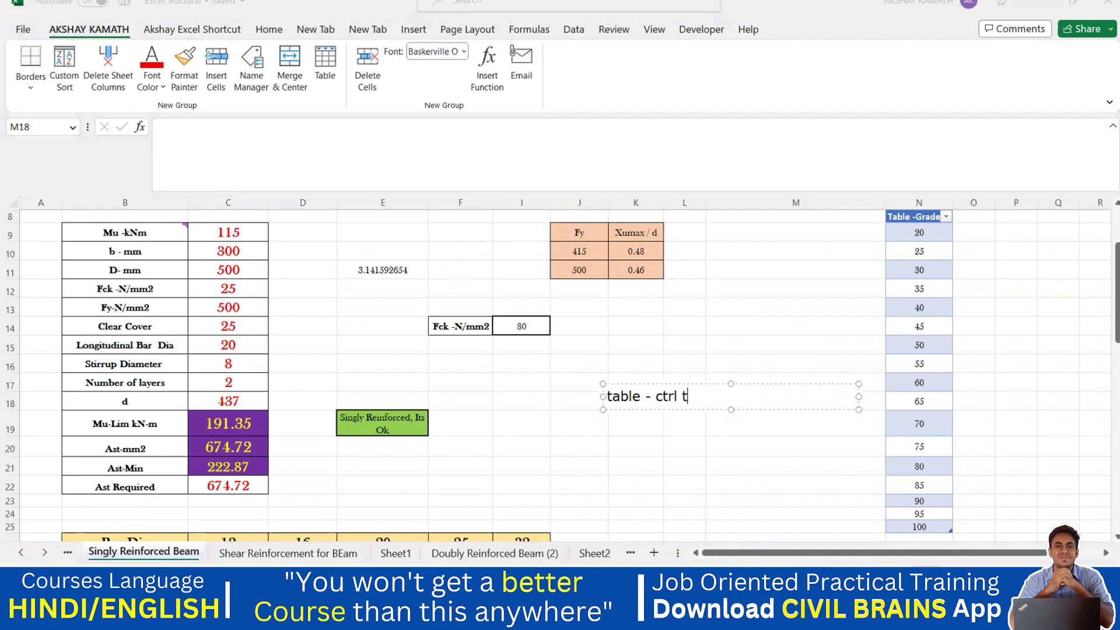
key(Escape)
key(Escape)
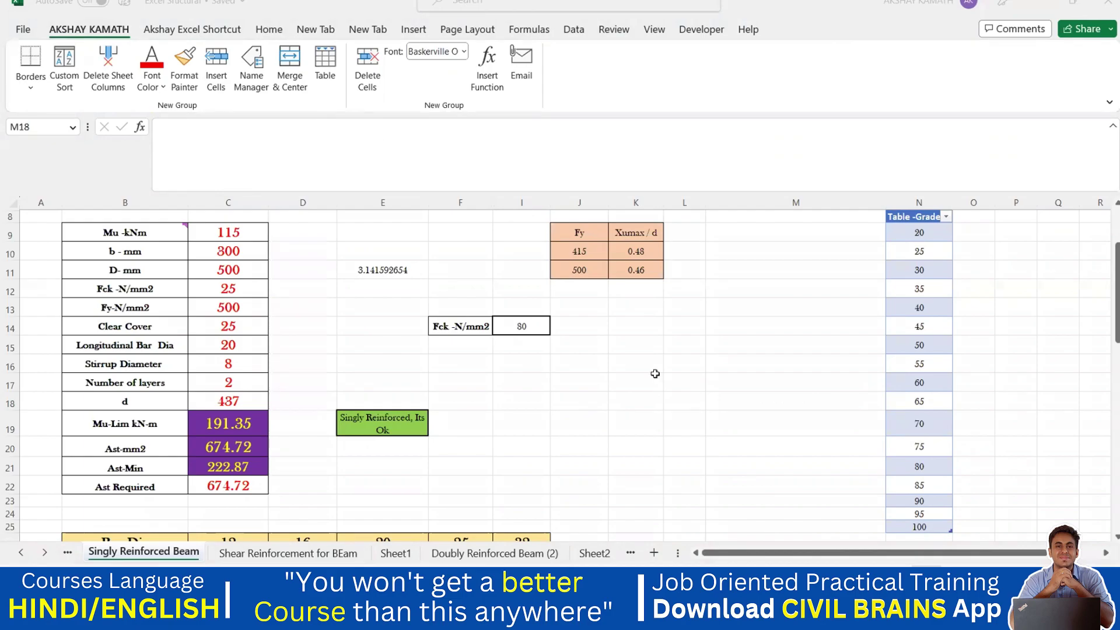
click(676, 373)
key(ctrl+z)
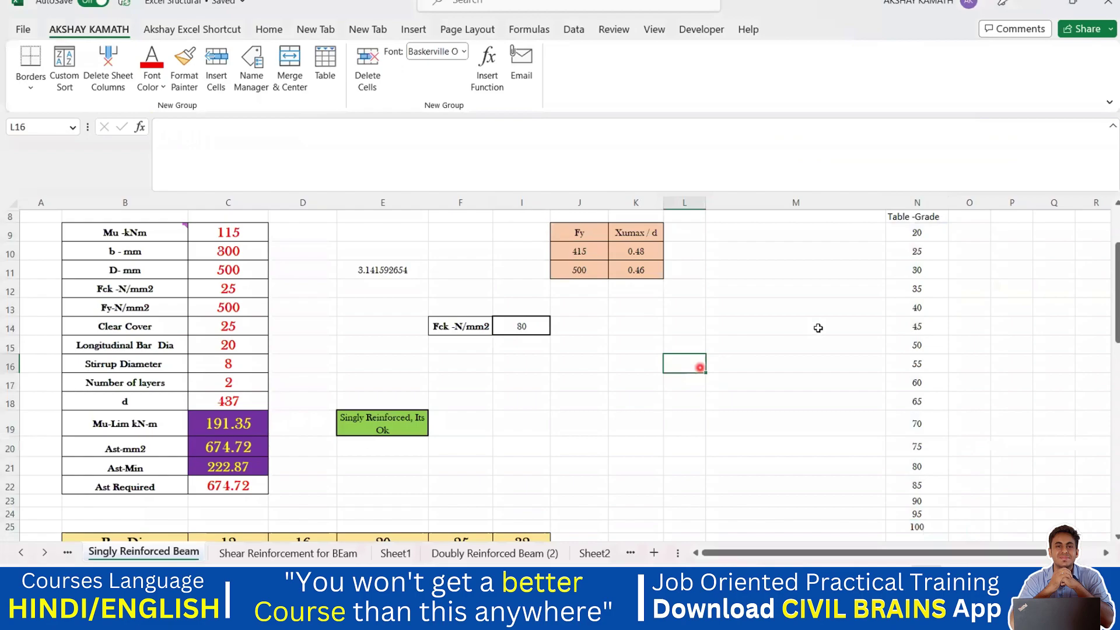
Insert a table over the grade list N8:N25, with the first row used as its header.
scroll(817, 327, up, 1)
drag(919, 229, 917, 513)
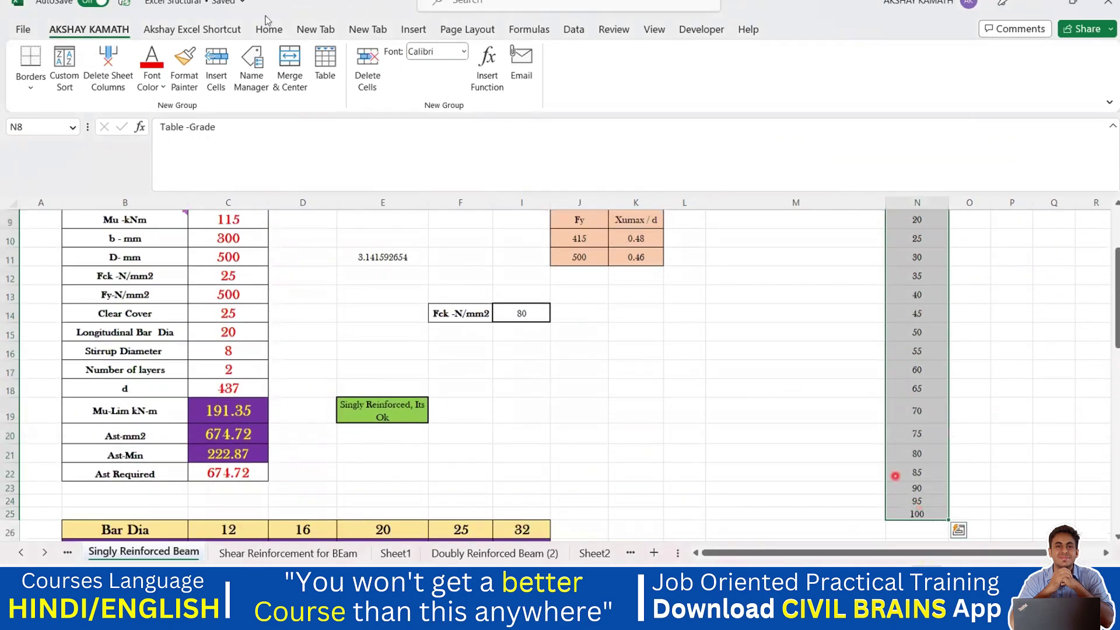
click(411, 31)
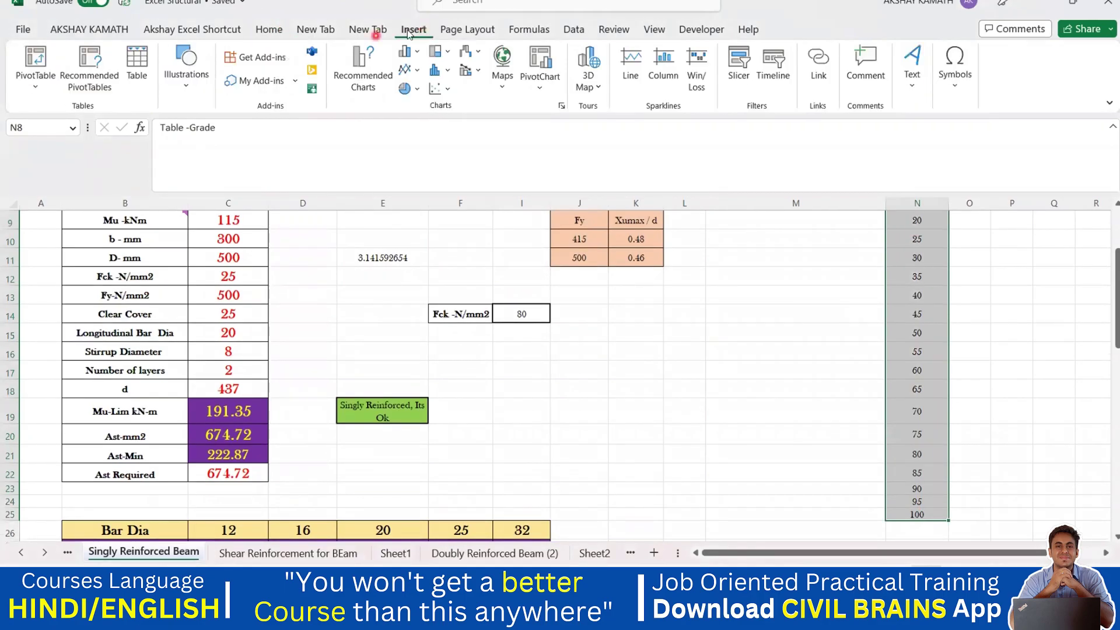
scroll(885, 255, up, 3)
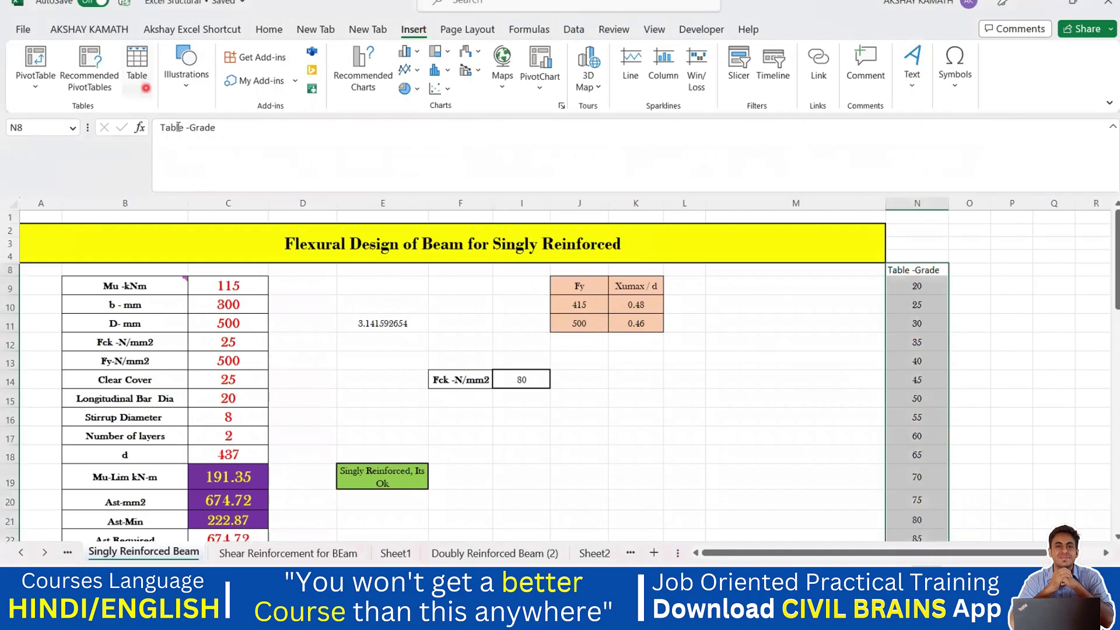
click(138, 58)
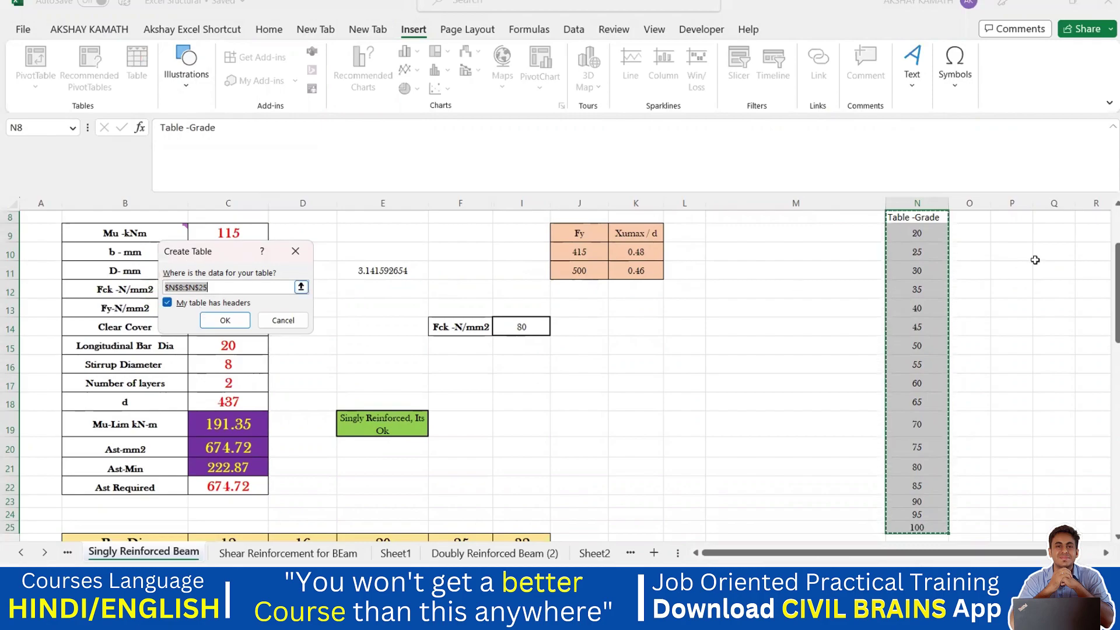
click(924, 220)
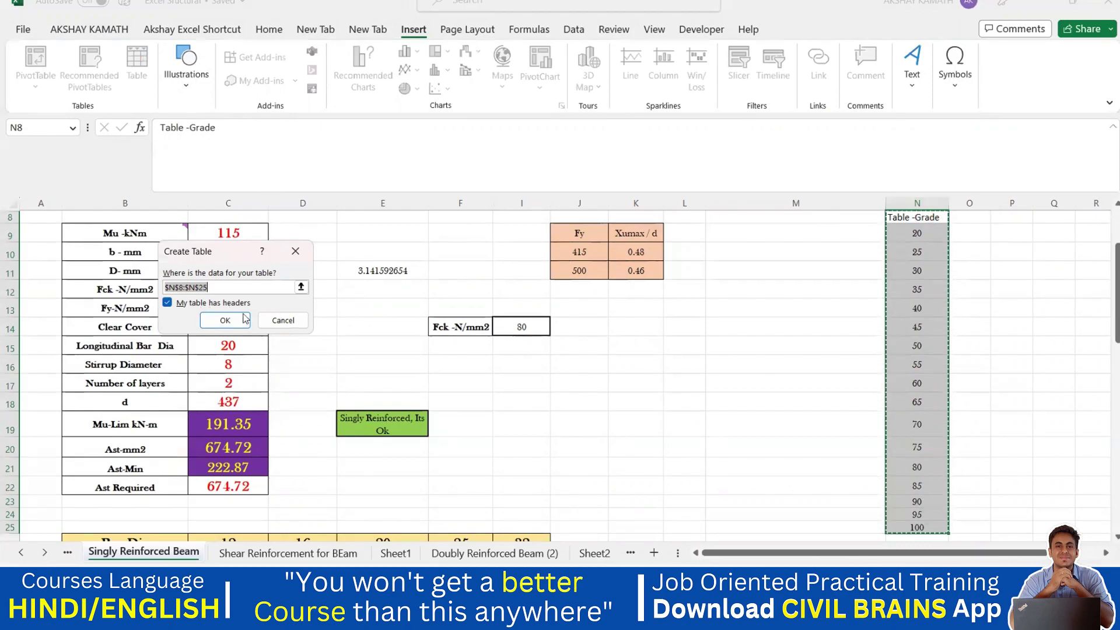
click(225, 320)
click(793, 328)
click(1057, 326)
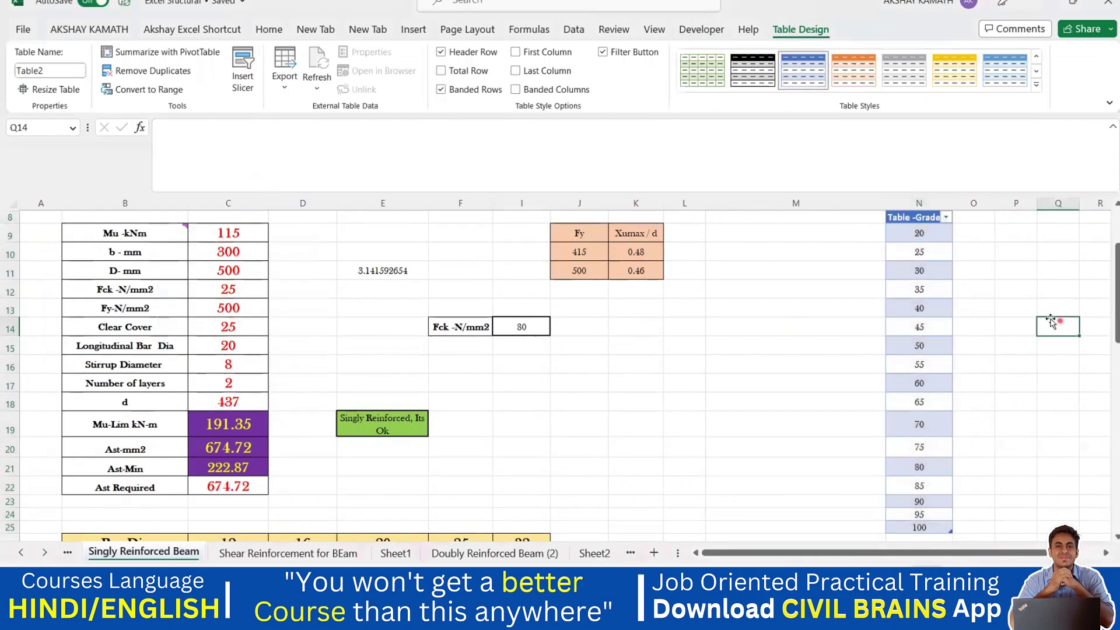
scroll(962, 361, down, 1)
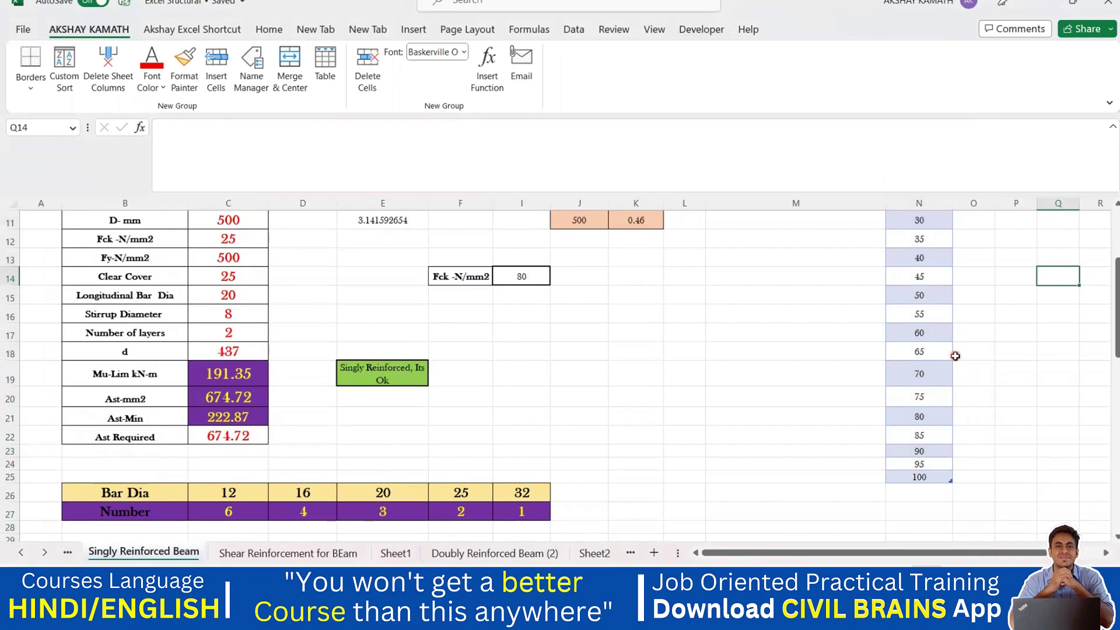
scroll(1000, 358, up, 1)
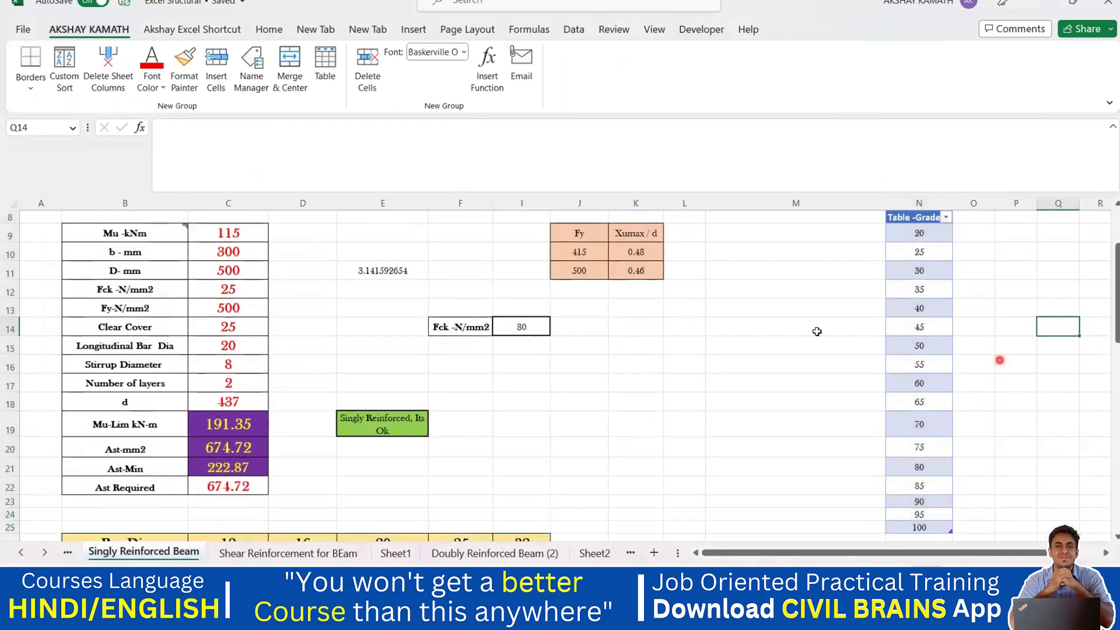
Check the Fck drop-down choices in cell I14 against the end of the grade table in column N.
scroll(725, 400, down, 1)
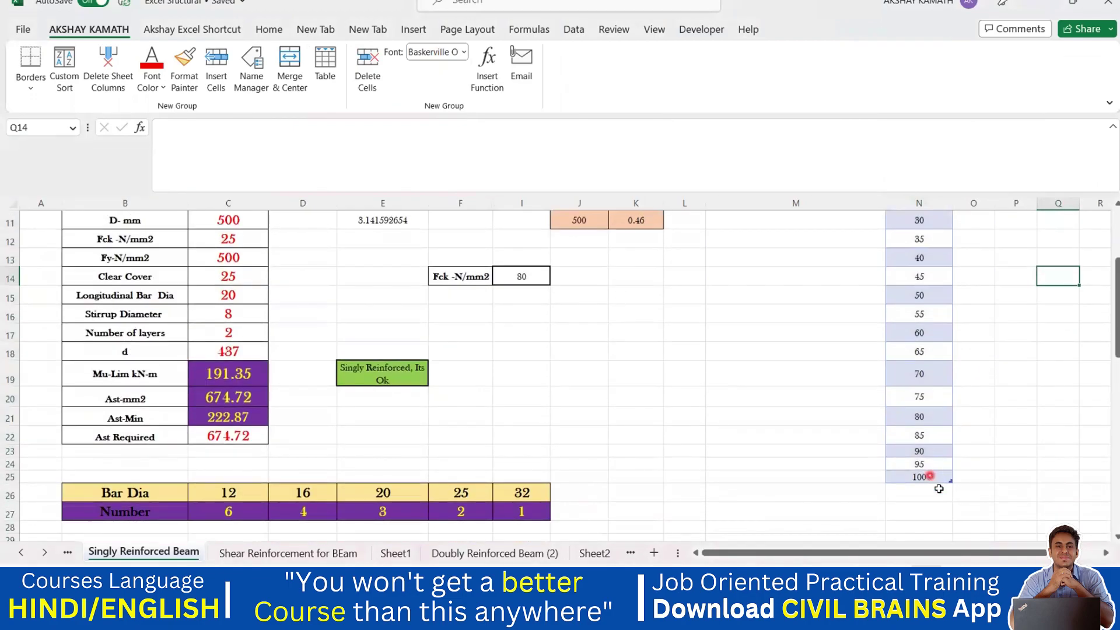
click(936, 481)
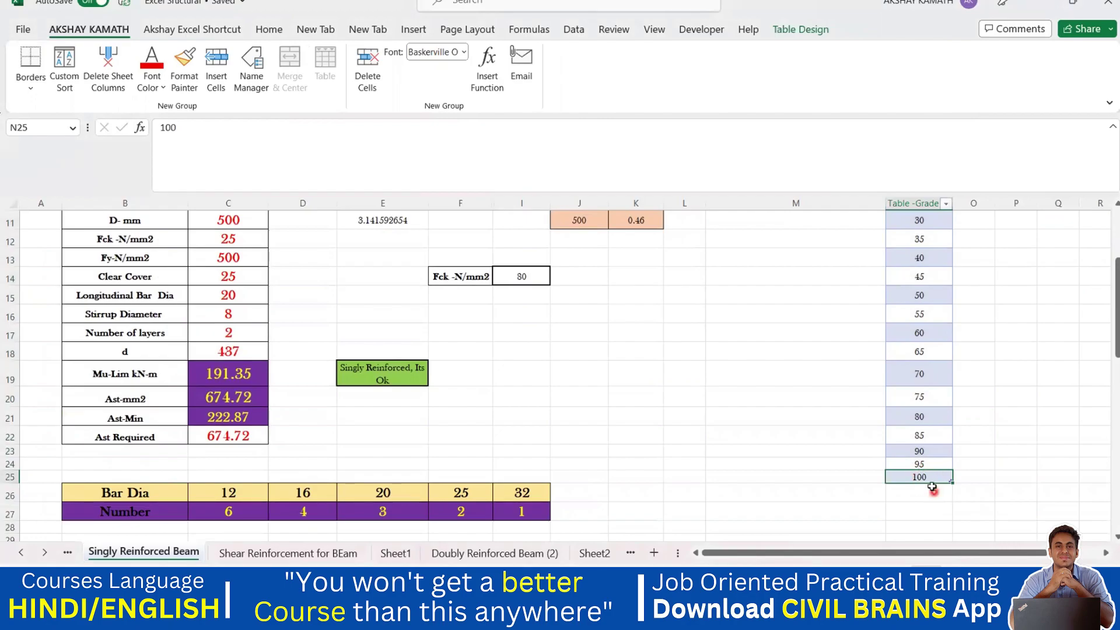
click(522, 277)
click(557, 279)
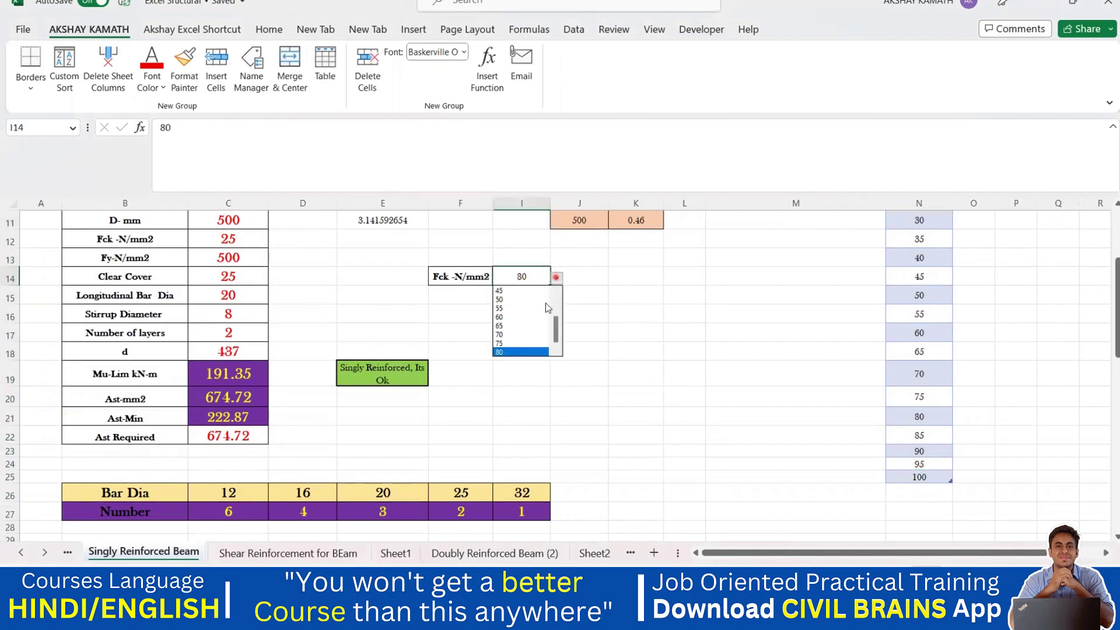
drag(556, 325, 563, 350)
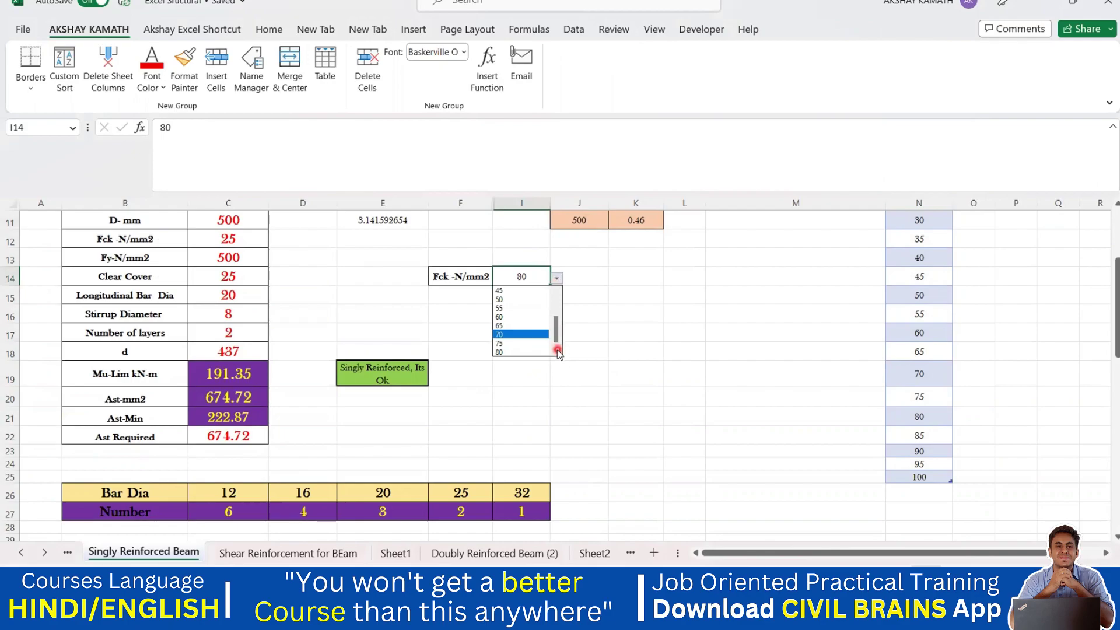
click(580, 345)
click(814, 425)
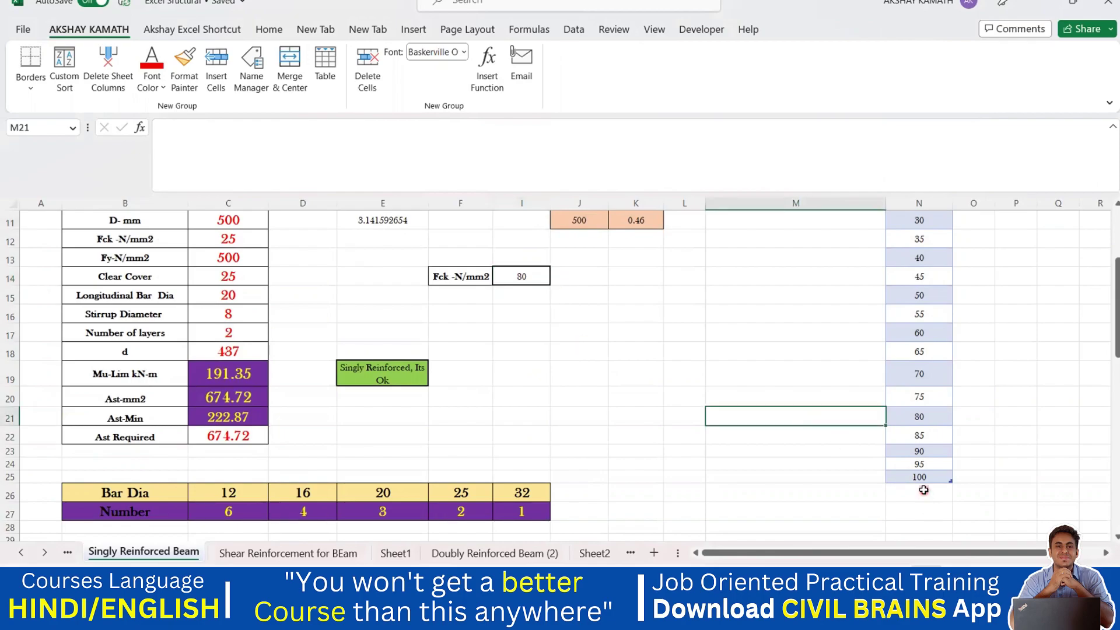
Add grades 105 and 110 directly below the grade table, in cells N26 and N27.
click(925, 491)
text(105)
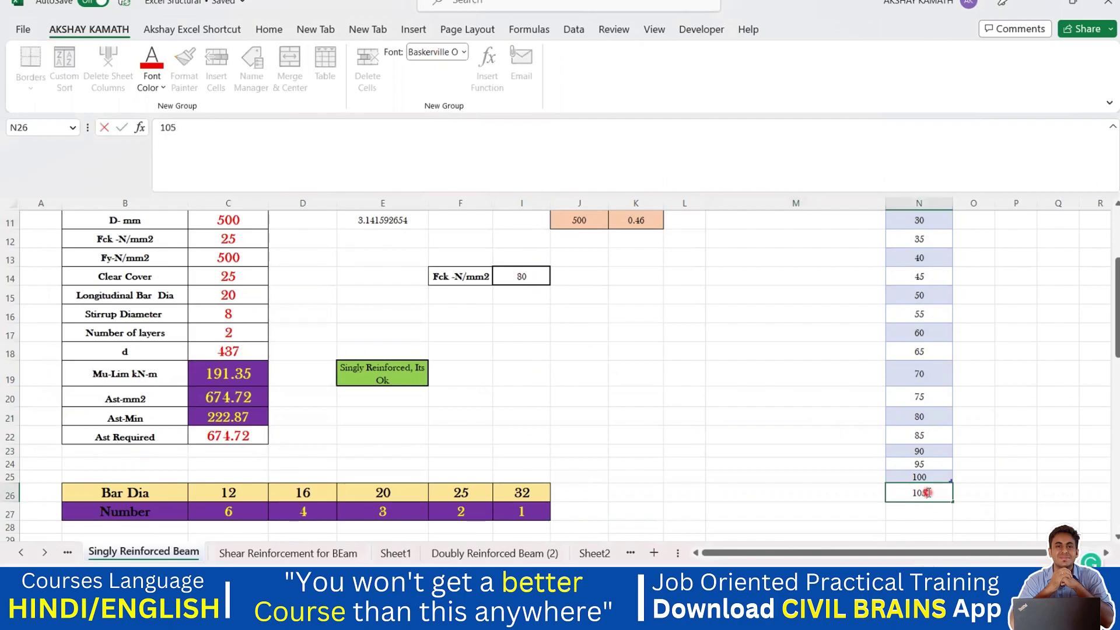
key(Return)
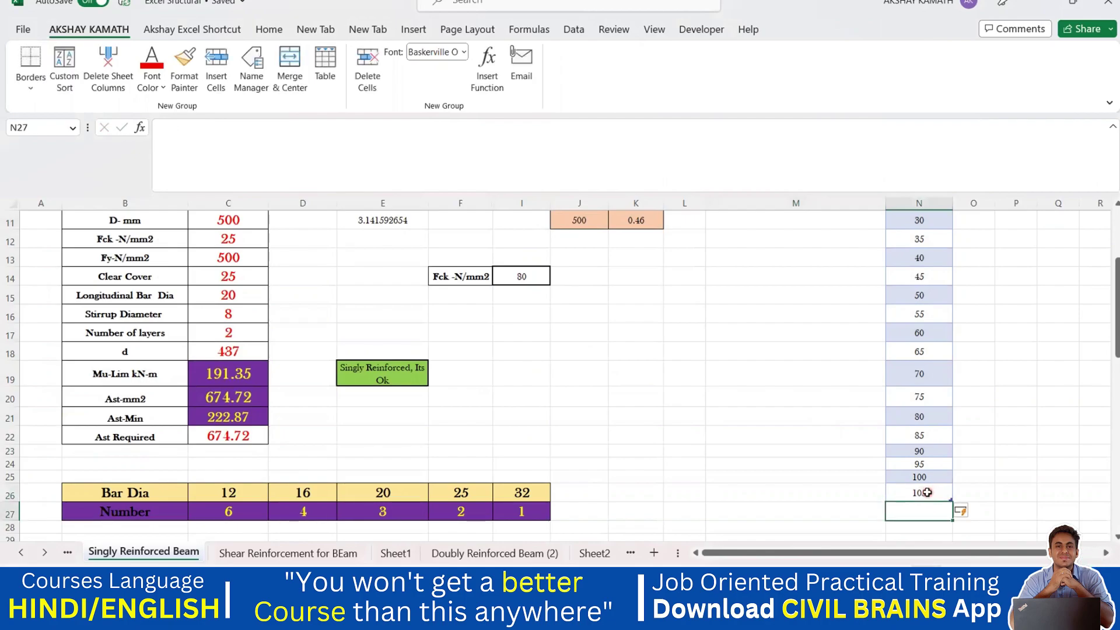
text(110)
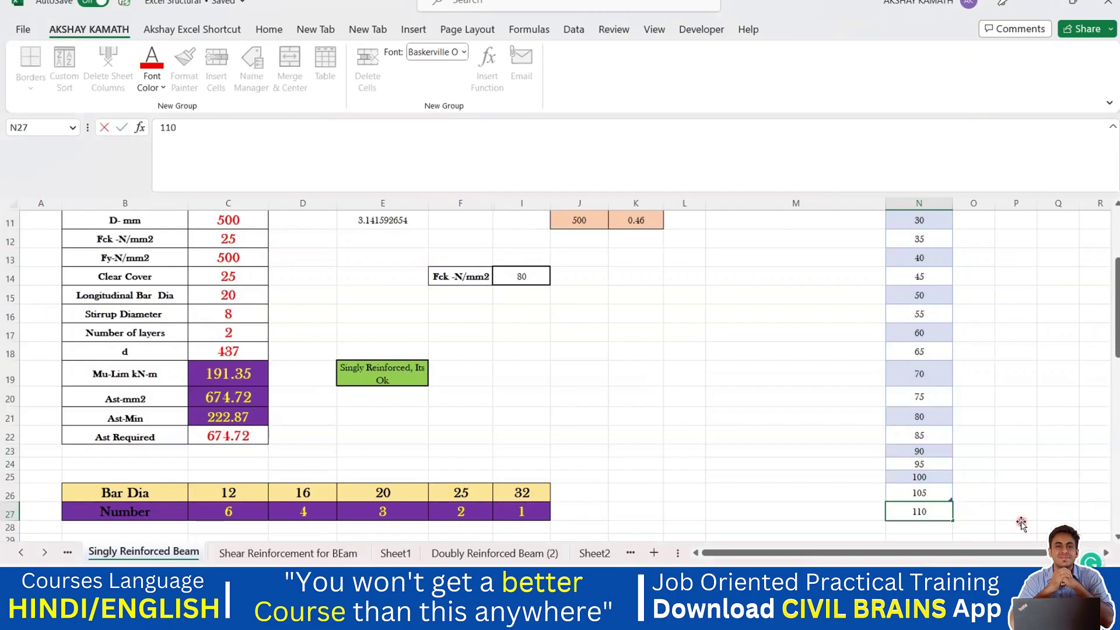
key(Return)
Check the Fck drop-down in cell I14 and set its list validation source to =$N$9:$N$27.
click(528, 275)
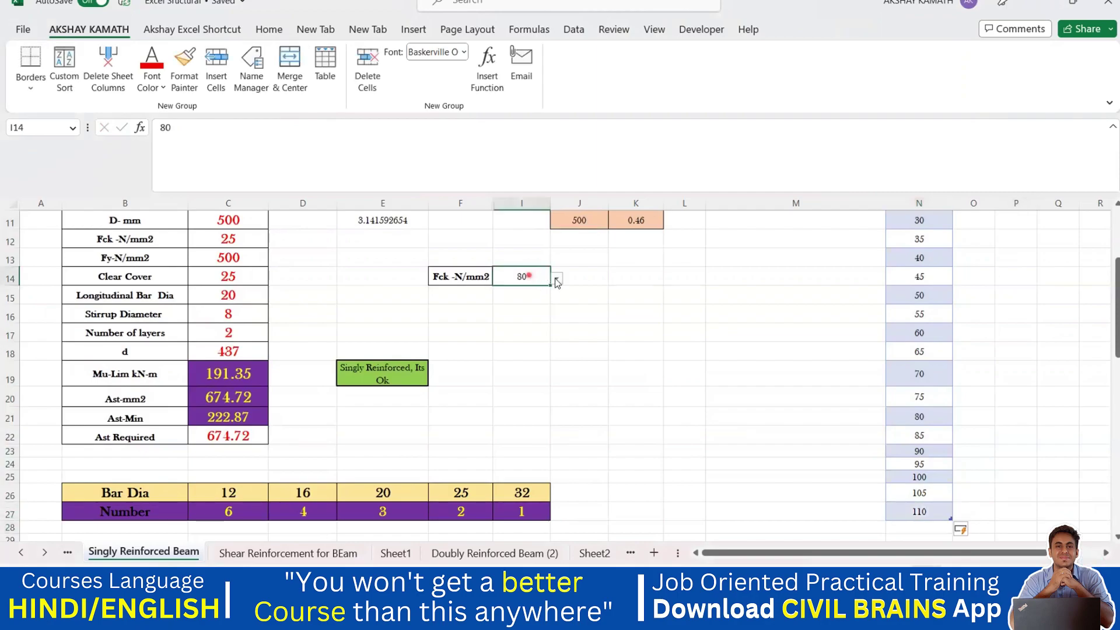
click(557, 278)
click(593, 338)
click(573, 30)
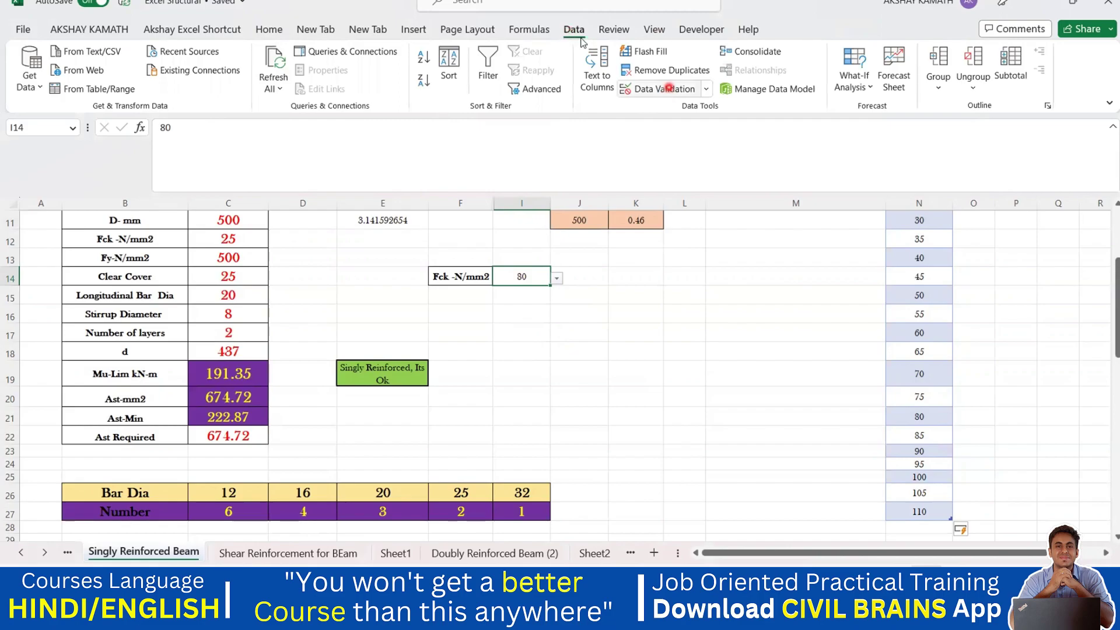
click(665, 88)
click(188, 289)
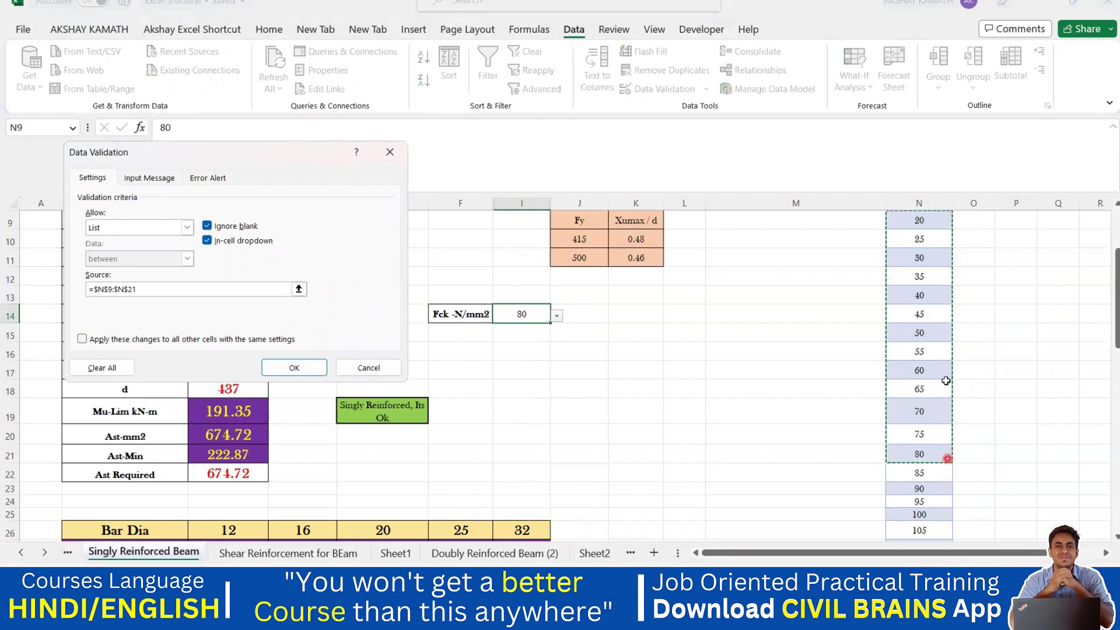
scroll(945, 378, up, 3)
drag(924, 285, 923, 478)
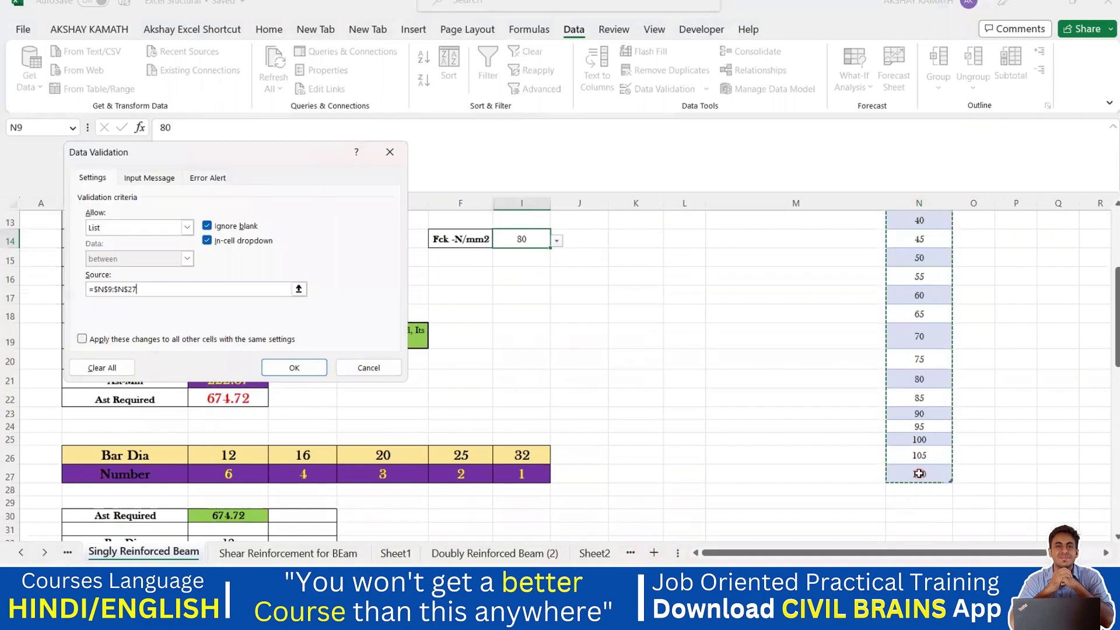
click(290, 368)
Check the grade choices in the Fck drop-down of cell I14 after the source change.
click(714, 380)
click(538, 244)
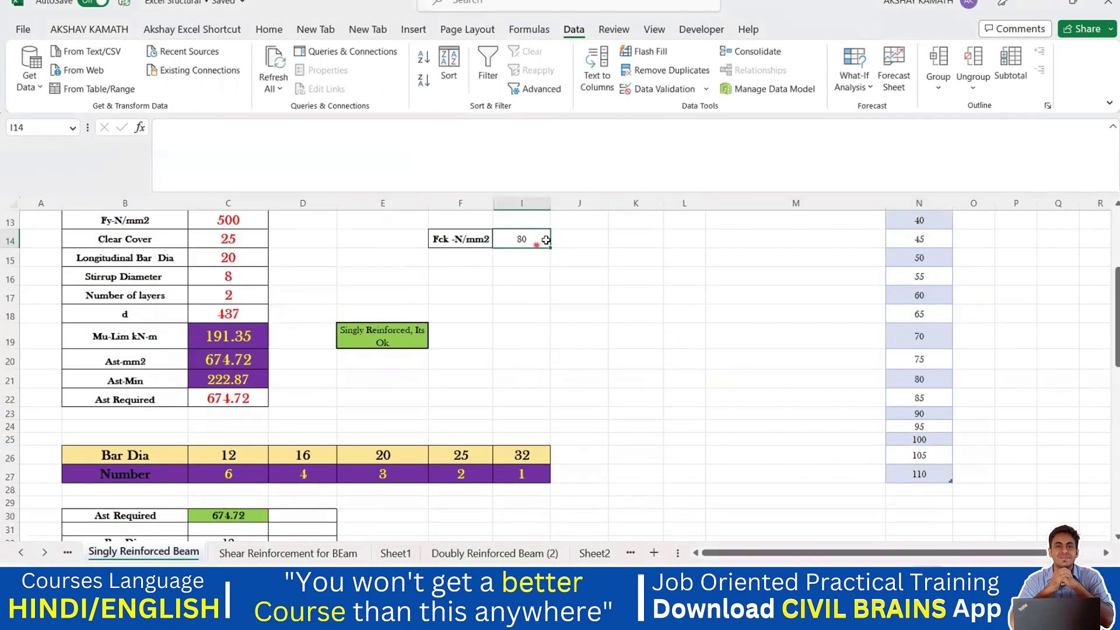
click(555, 240)
click(556, 241)
click(580, 318)
click(926, 545)
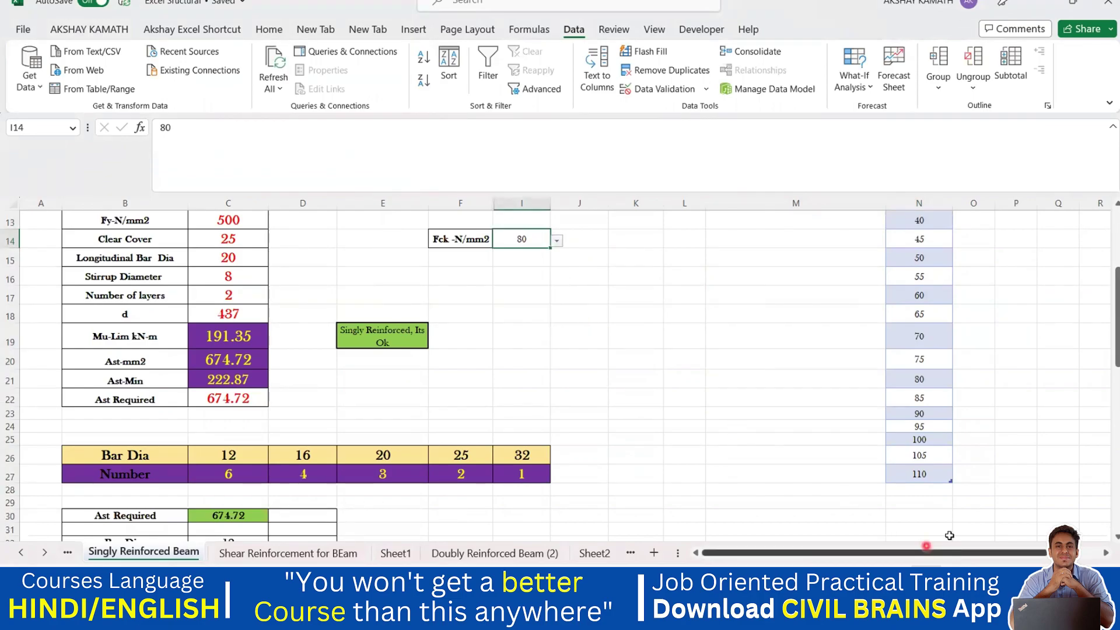
Append grades 115, 120 and 125 to the grade table in cells N28 to N30.
click(917, 490)
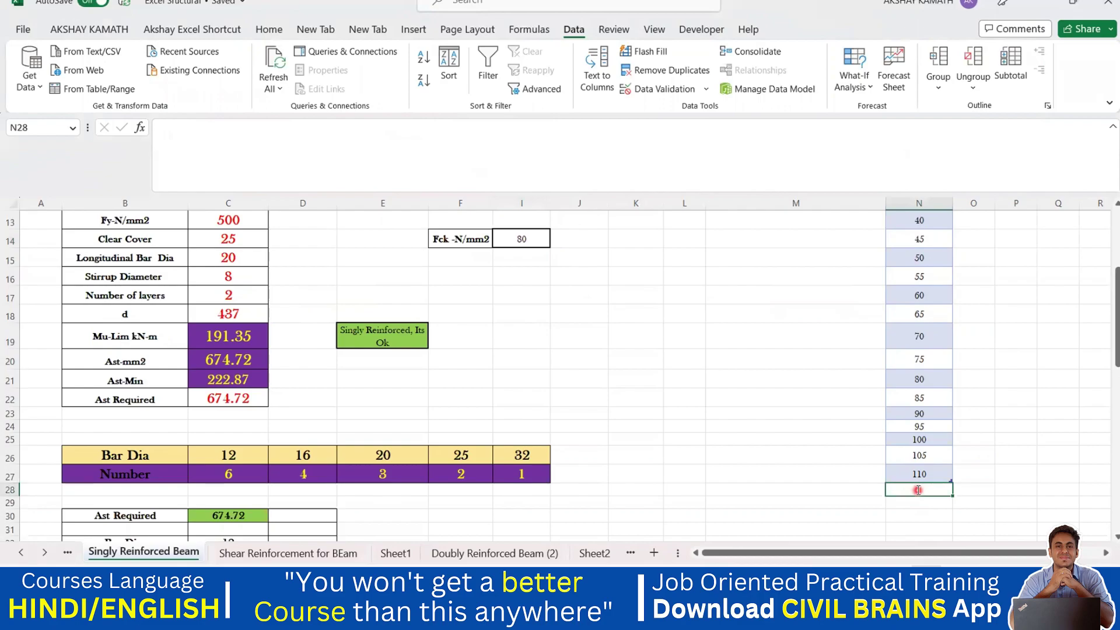
text(115)
key(Return)
text(120)
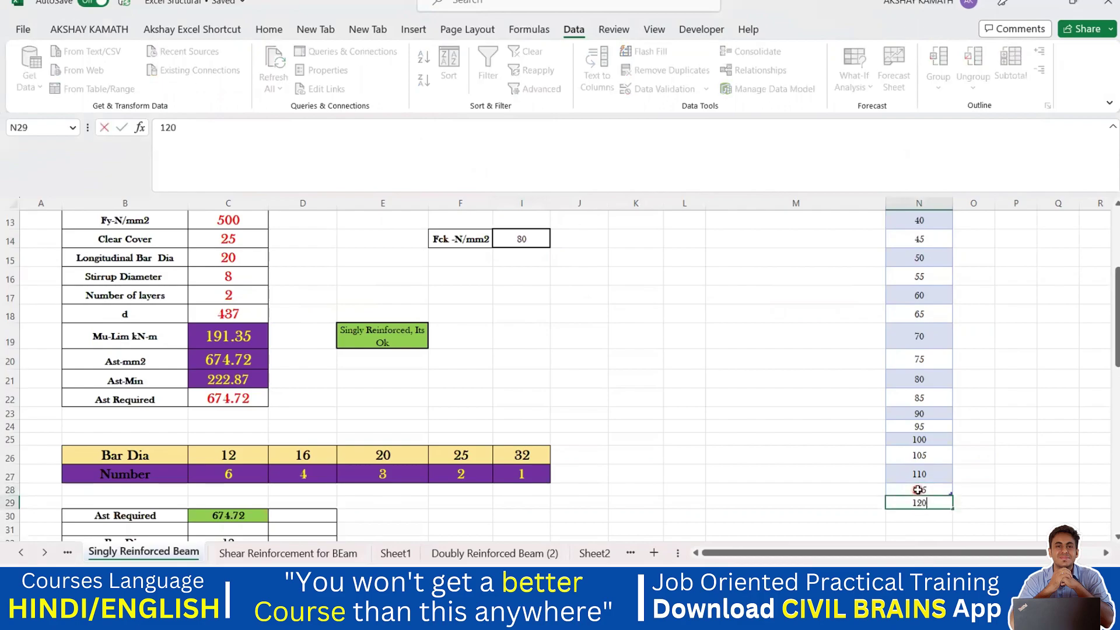
key(Return)
text(125)
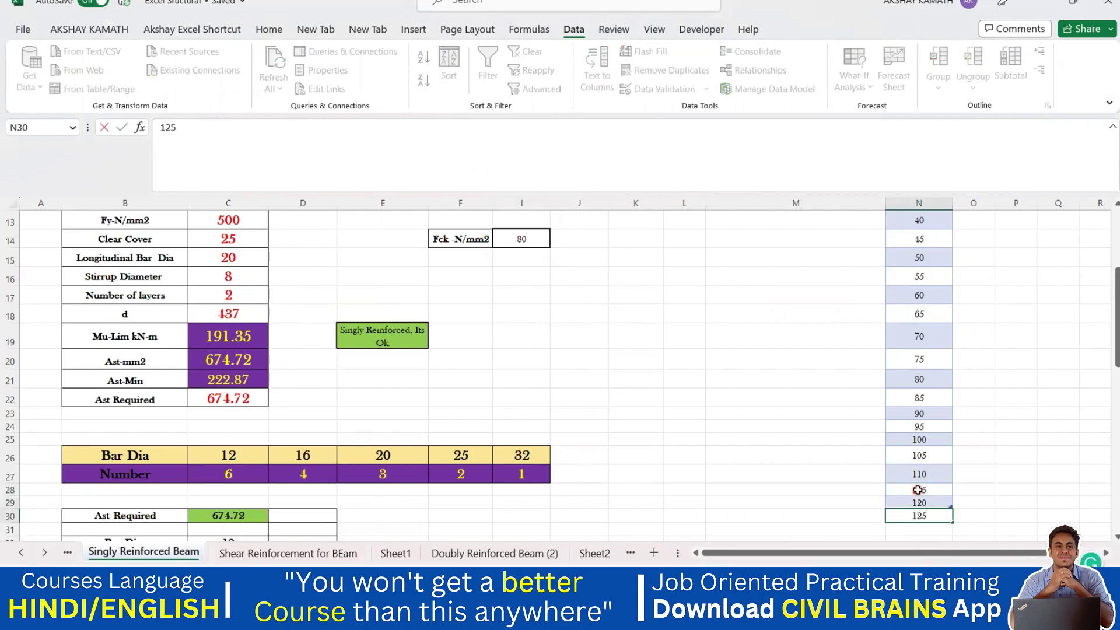
click(739, 450)
Look through the end of the I14 drop-down list for the grades just added to the table.
click(539, 245)
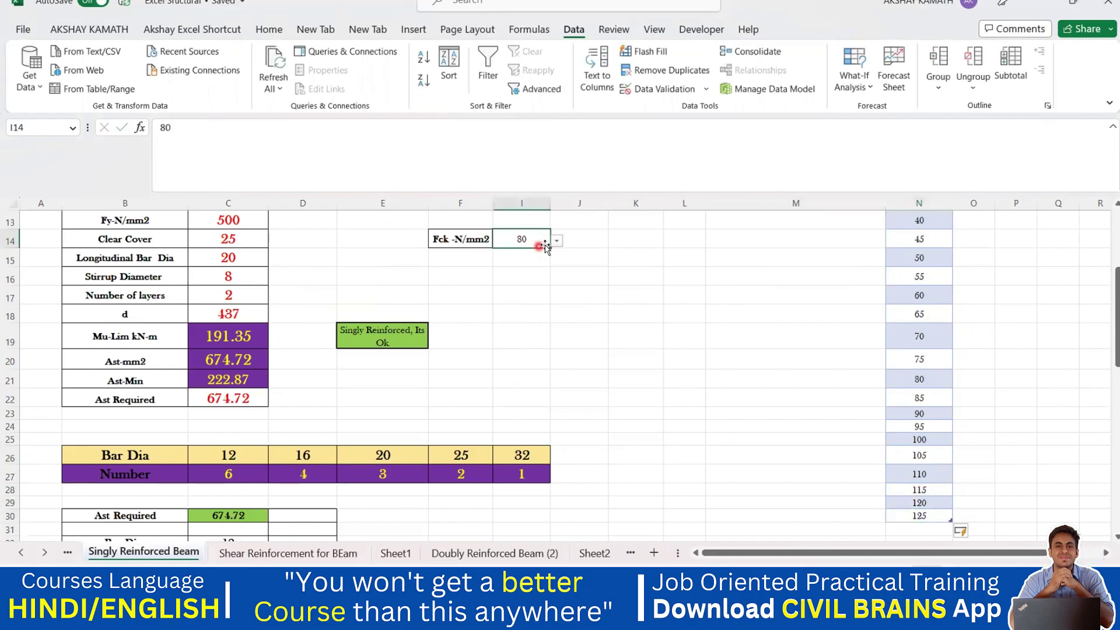
click(556, 240)
drag(556, 274, 557, 323)
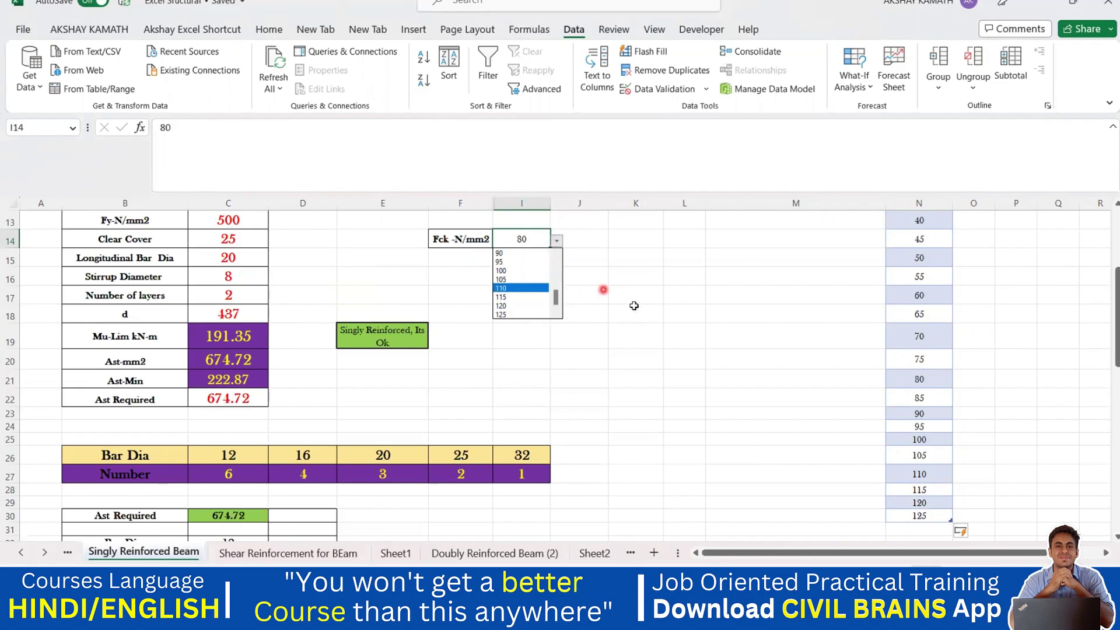
scroll(635, 305, down, 2)
Review the grade table in column N and append grade 130 in cell N31.
click(927, 415)
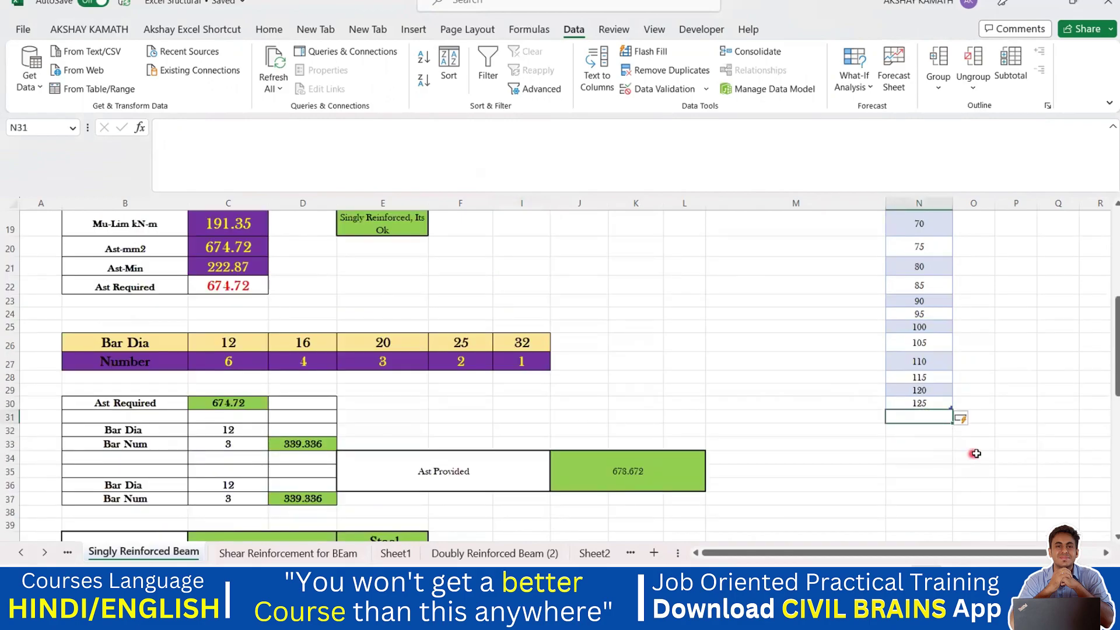
scroll(997, 457, up, 5)
scroll(987, 440, down, 5)
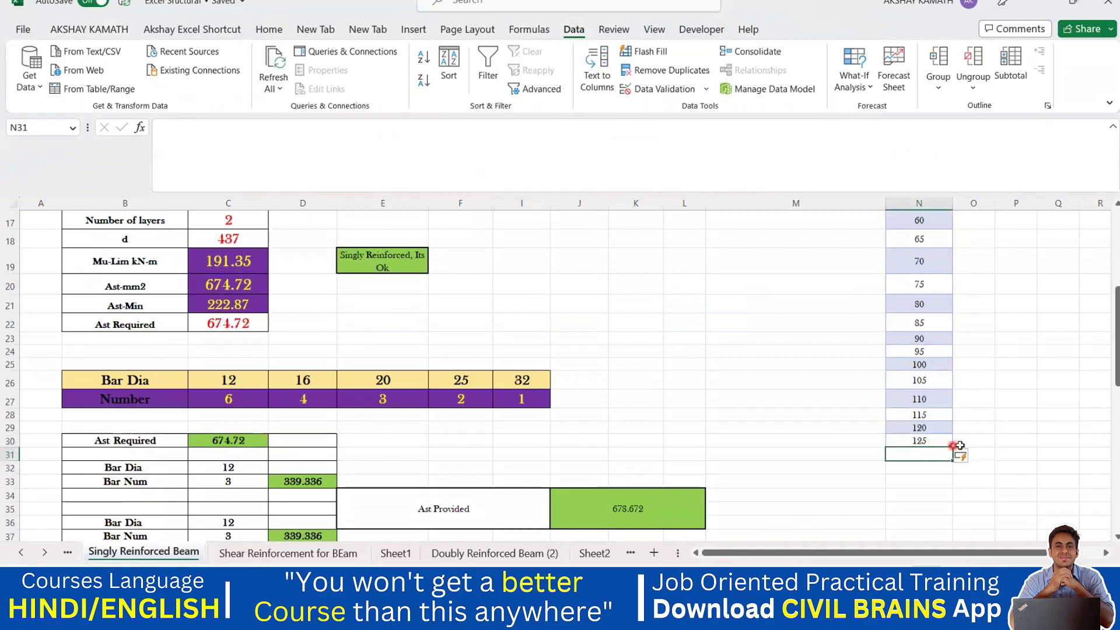
scroll(966, 445, up, 3)
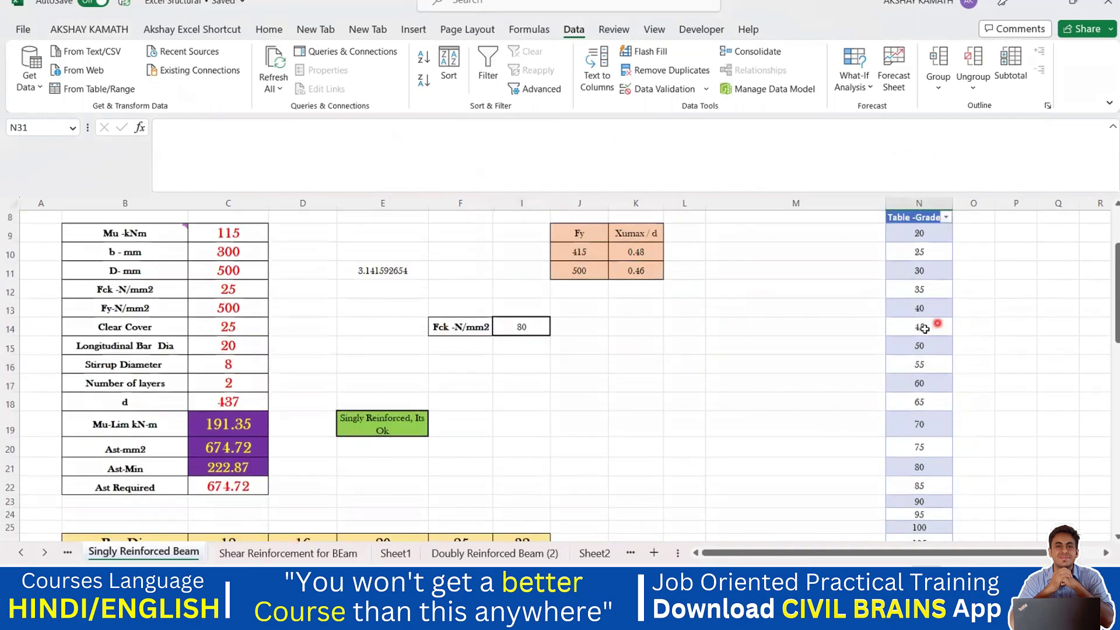
scroll(956, 392, down, 1)
scroll(956, 392, down, 1)
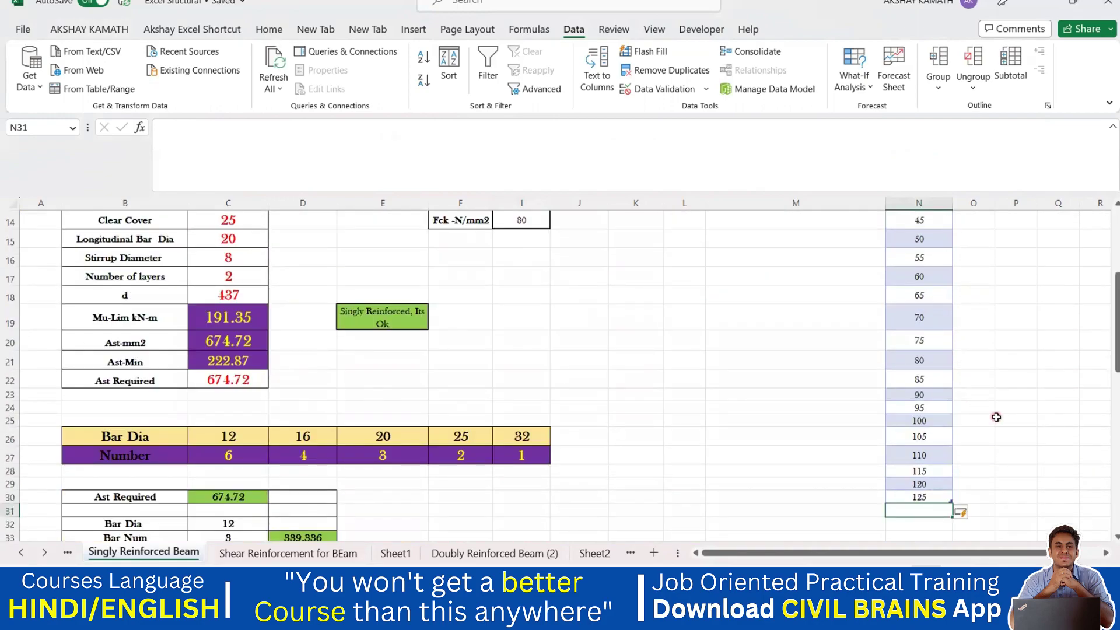
text(13)
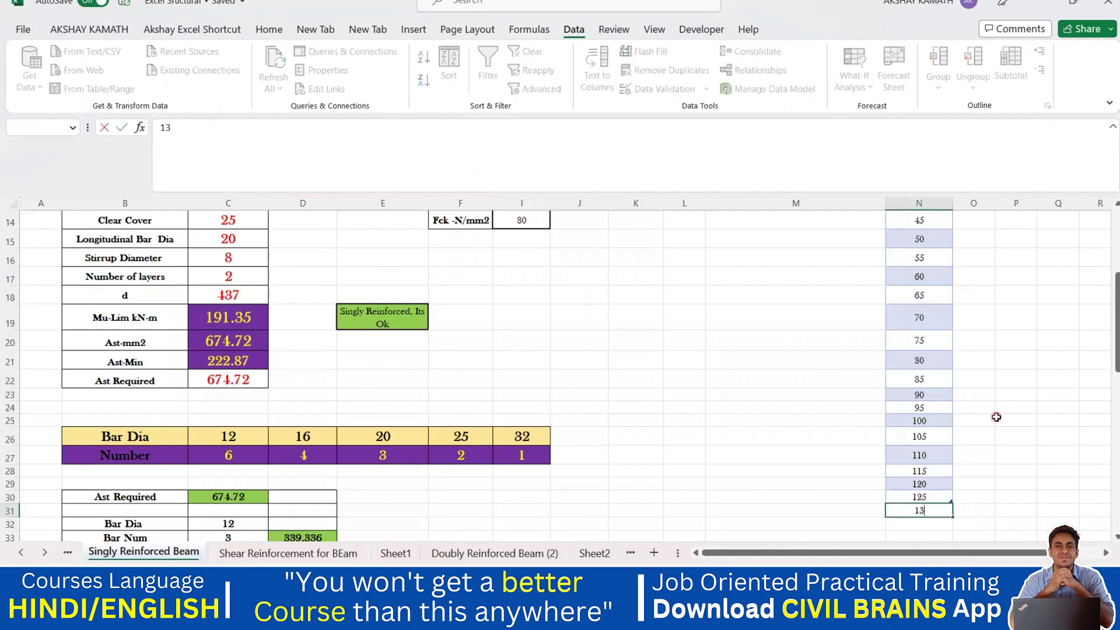
text(0)
key(Return)
Append grades 150, 175 and 200 to the grade table in cells N32 to N34.
text(145)
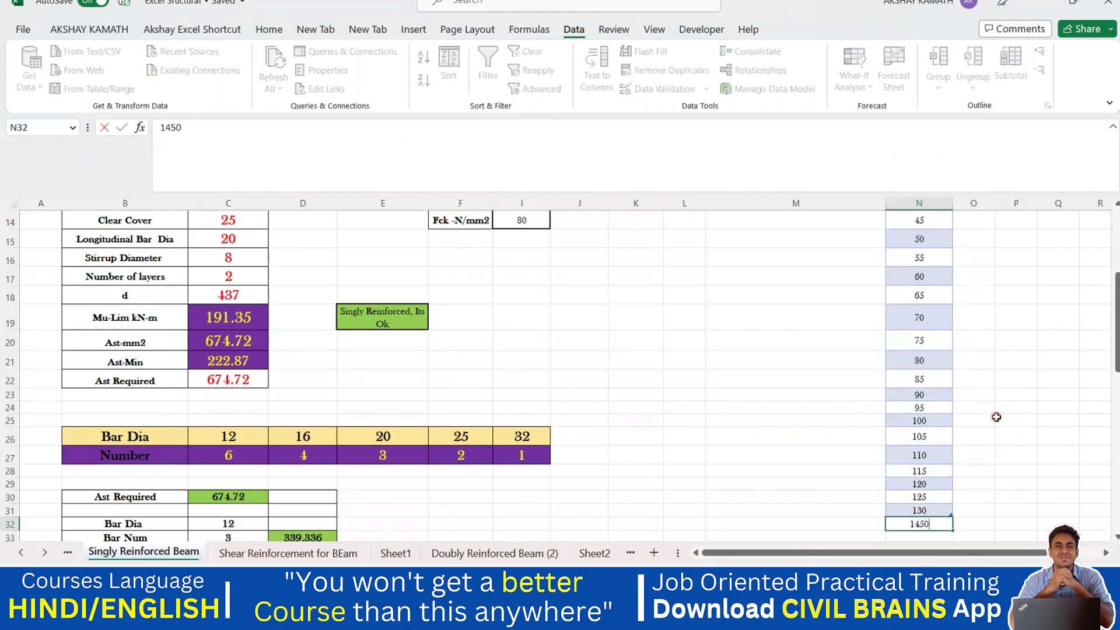
text(0)
key(Return)
key(Up)
key(BackSpace)
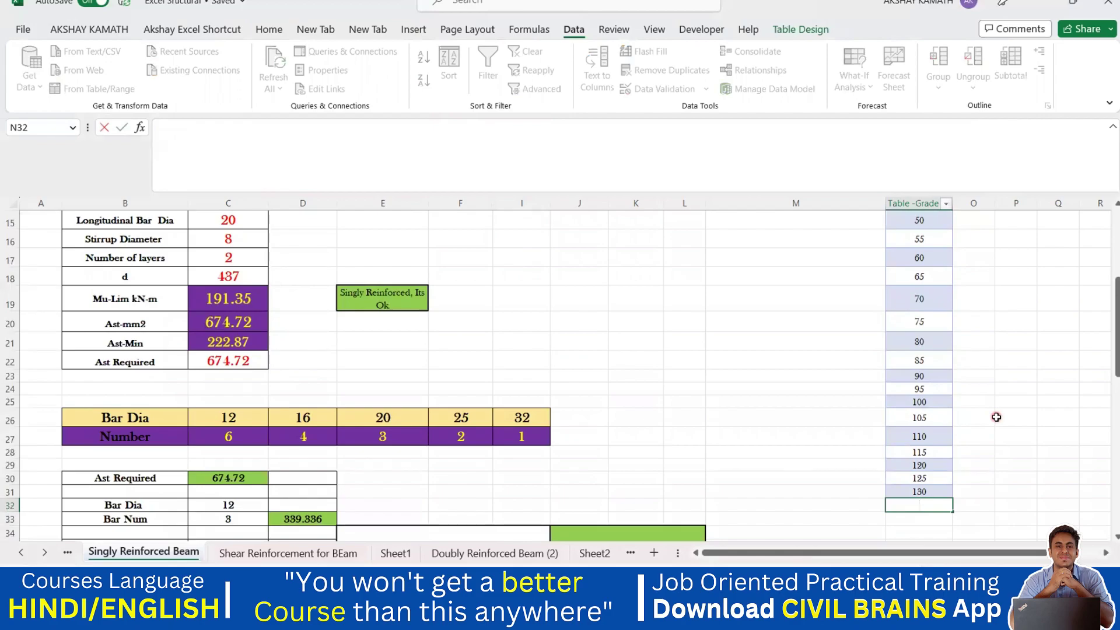
text(150)
key(Return)
text(17)
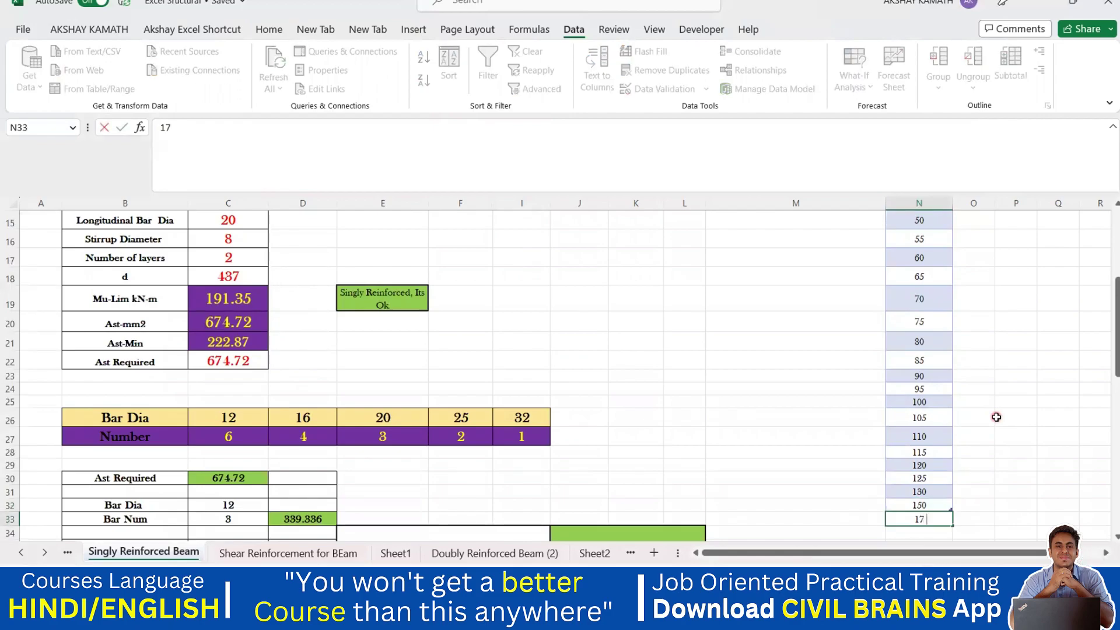
text(5)
key(Return)
text(200)
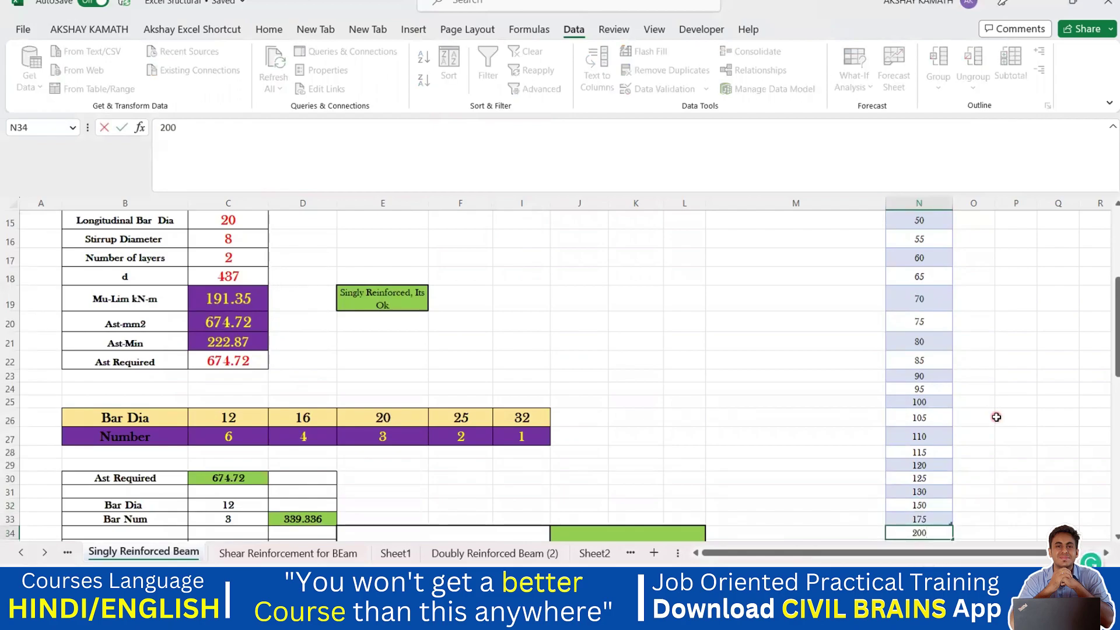
click(995, 417)
Compare the extended grade table in column N with the last choices in the I14 drop-down.
scroll(962, 408, down, 2)
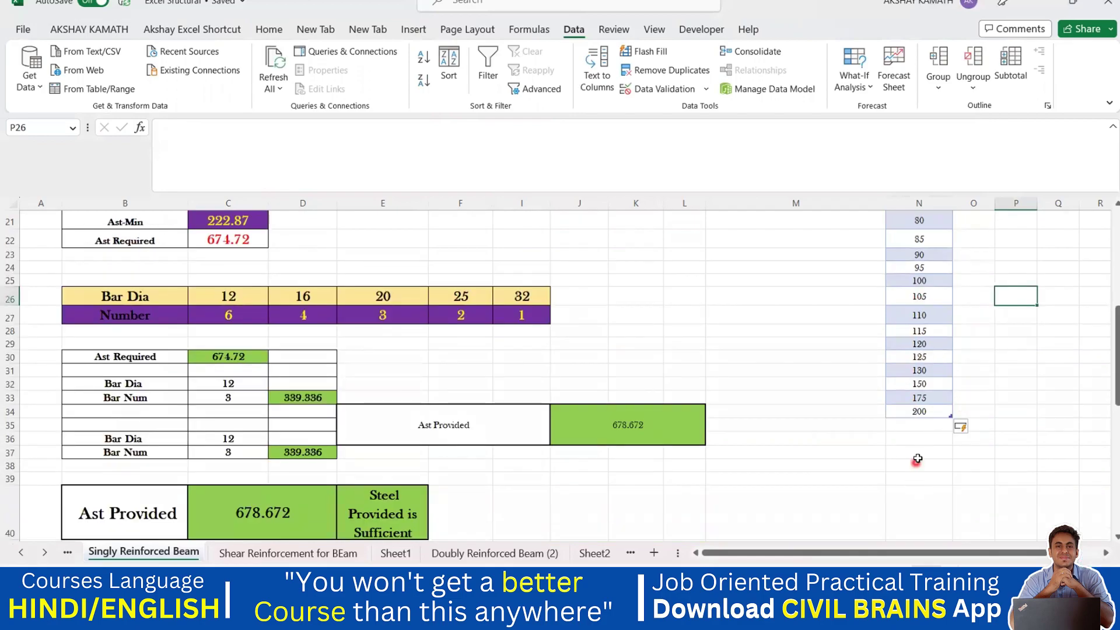
scroll(915, 455, up, 7)
click(521, 379)
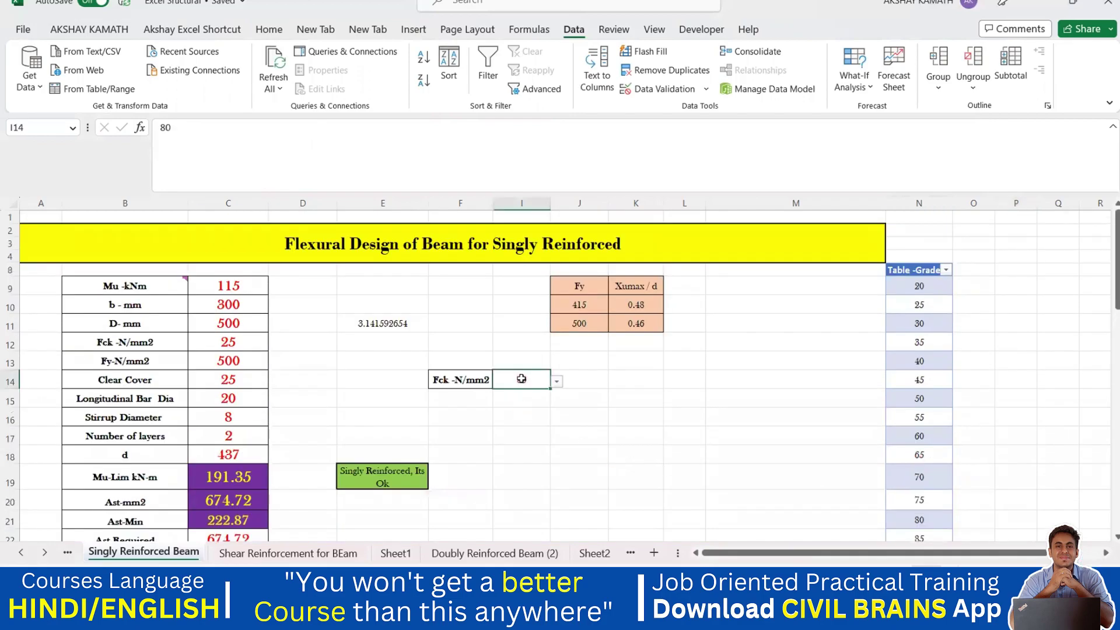
click(558, 381)
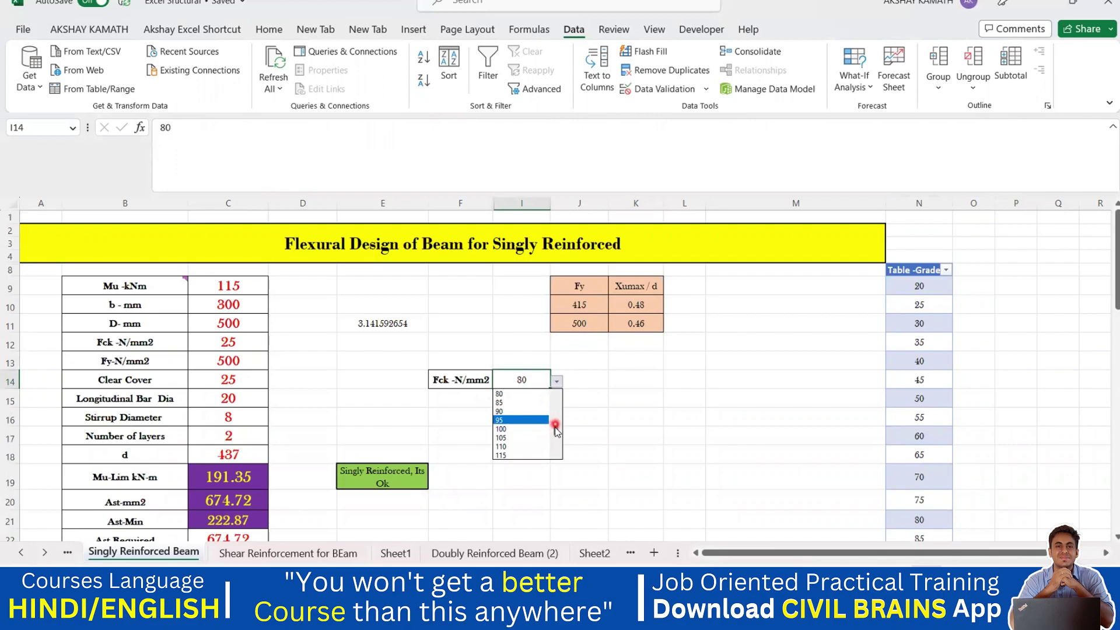
drag(555, 430, 557, 454)
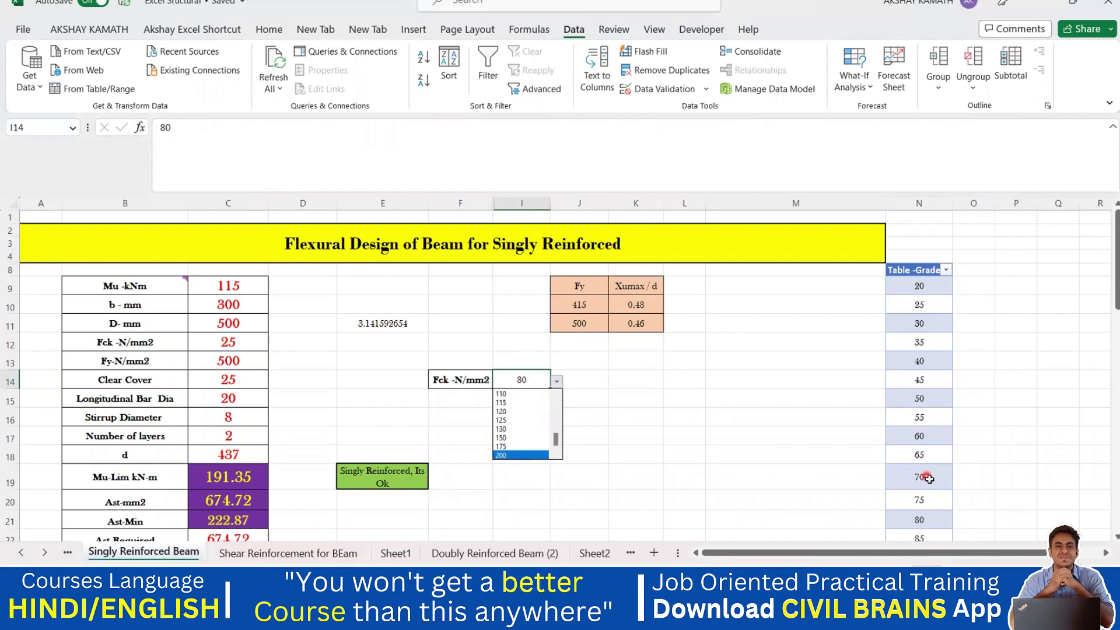
scroll(925, 474, down, 5)
scroll(692, 427, up, 5)
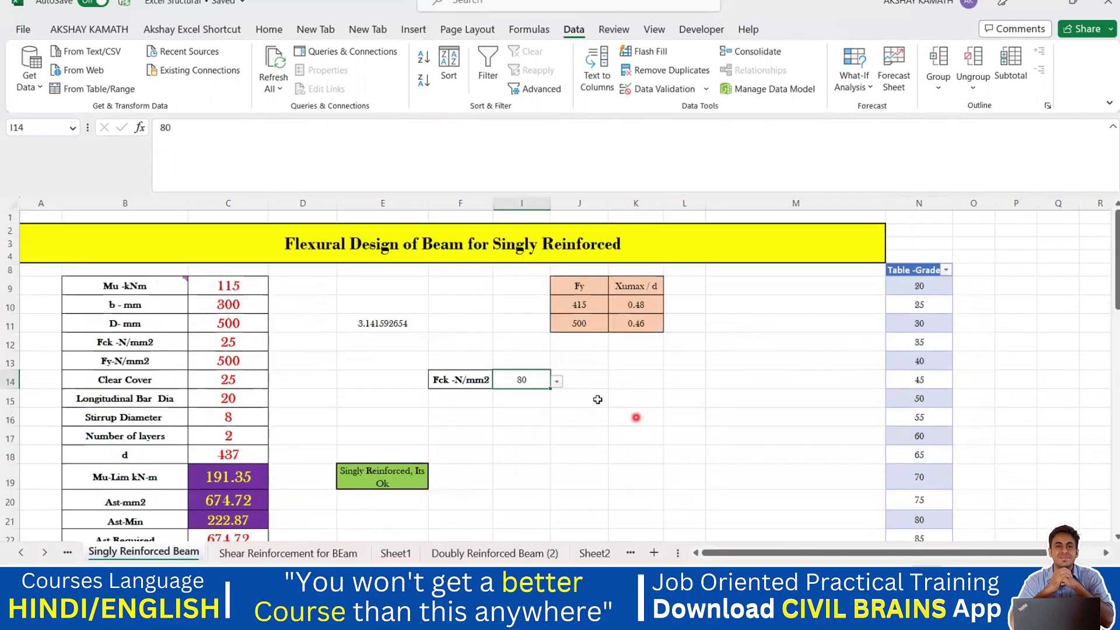
click(771, 417)
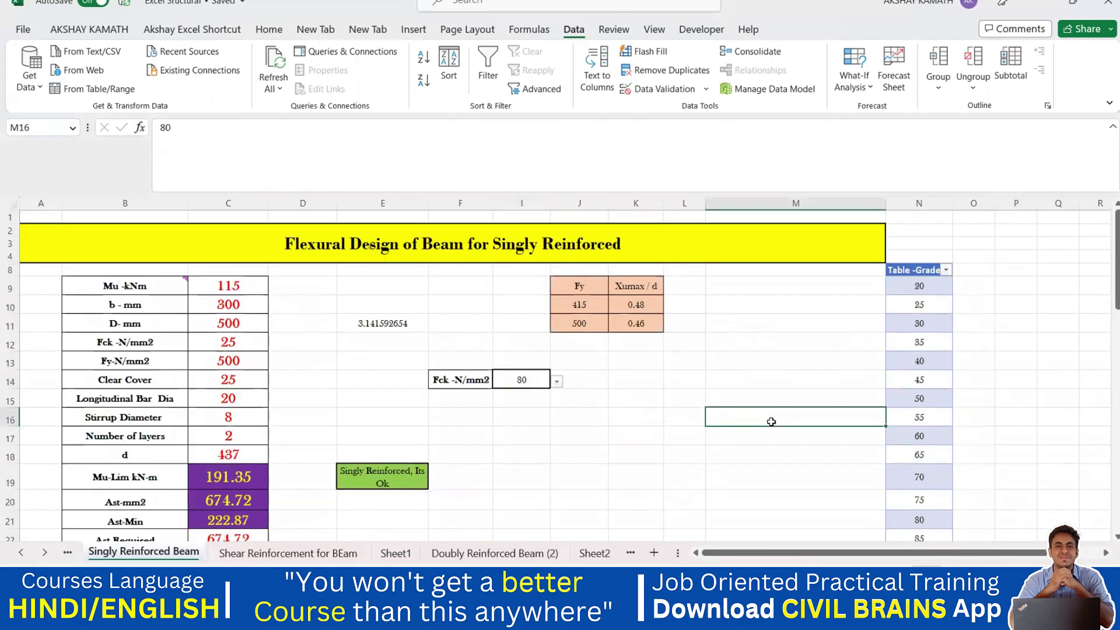
click(521, 380)
click(562, 385)
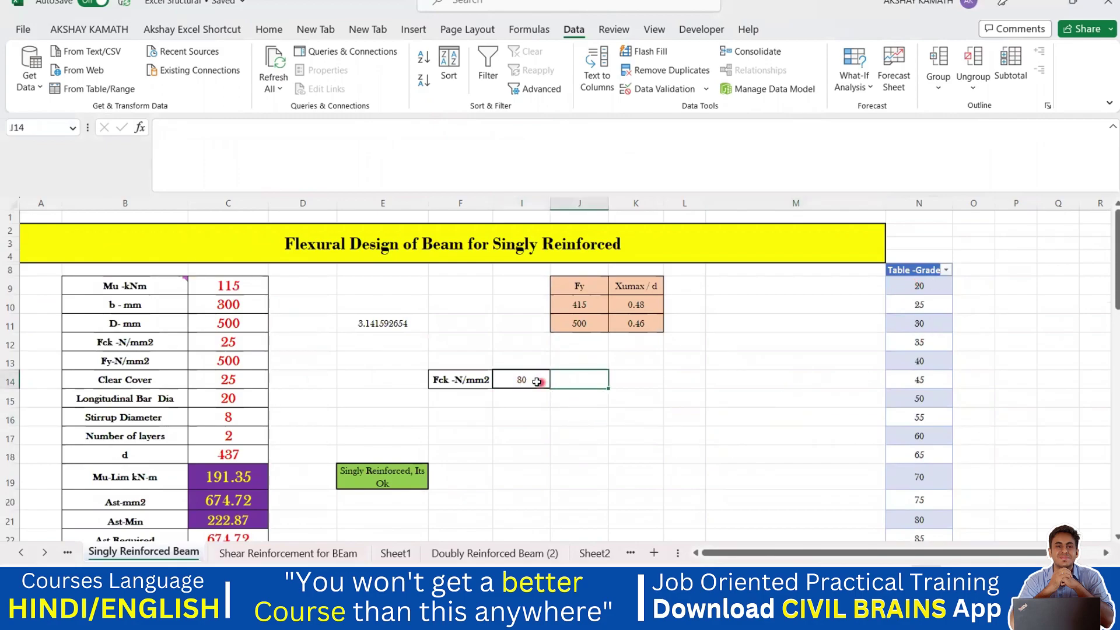
click(539, 382)
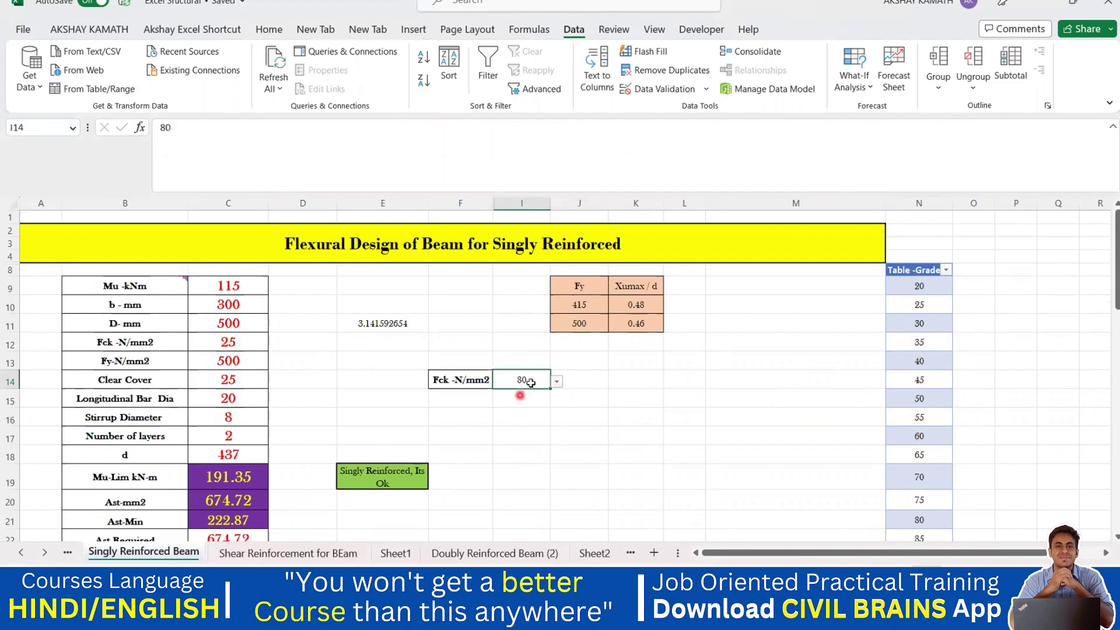
click(566, 394)
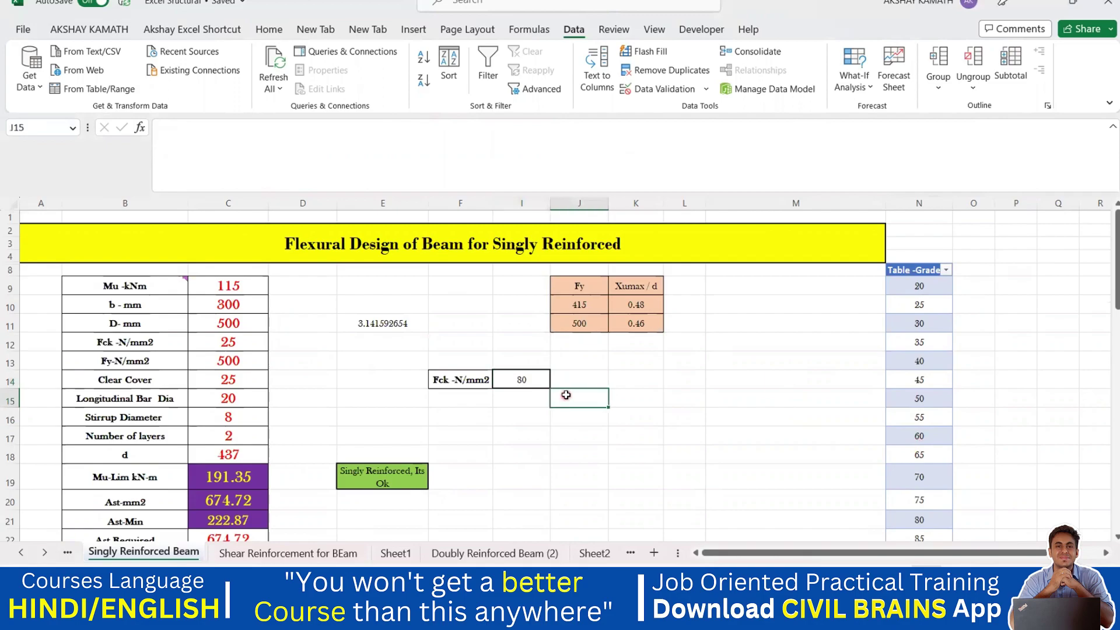
click(570, 398)
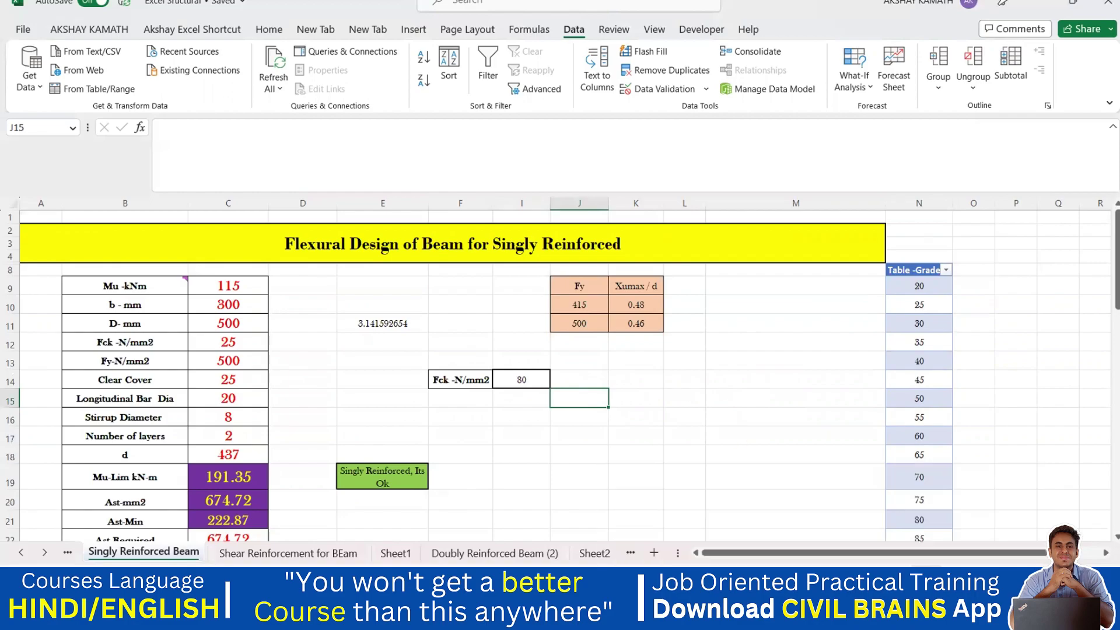
Switch to the IS+CODE+RCC+Design workbook and show its Beam Typ sheet.
mouse_move(647, 617)
click(1041, 516)
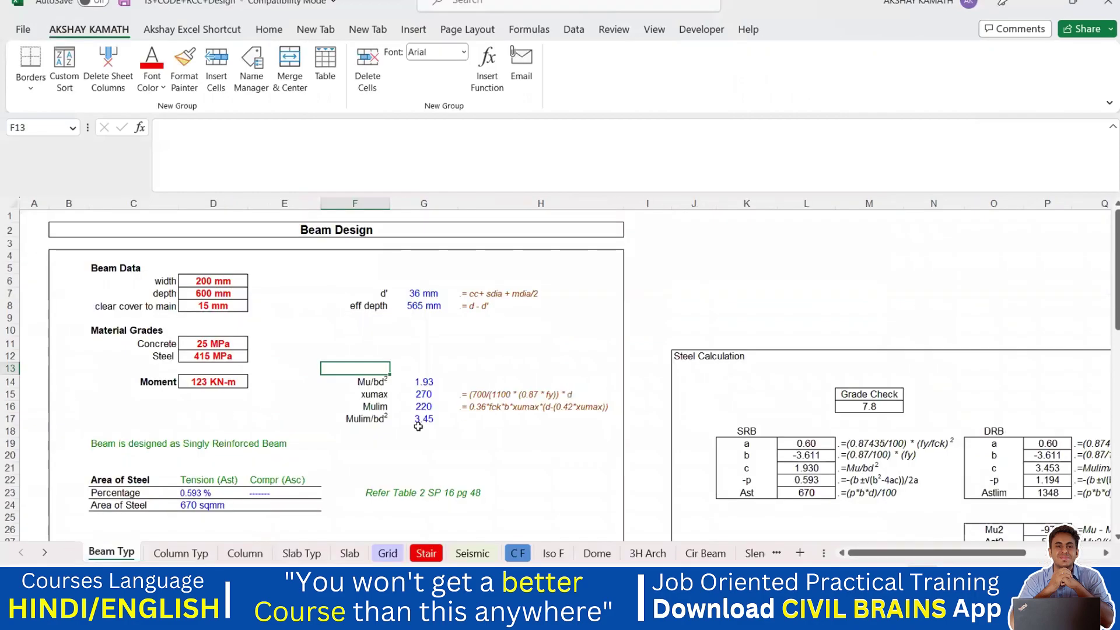